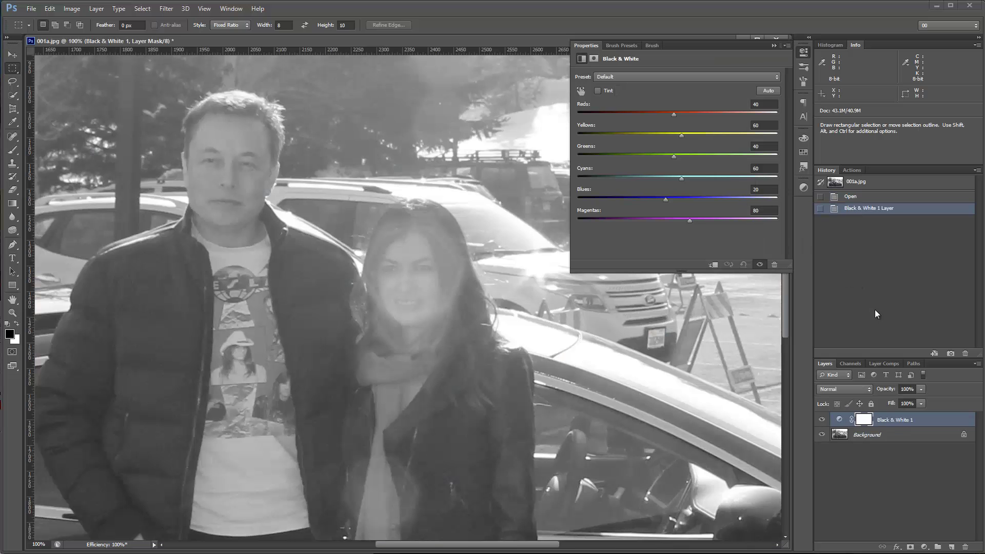
Add a Curves layer above Black & White 1 with an S-shaped contrast curve, then hide it
left_click(925, 547)
left_click(939, 390)
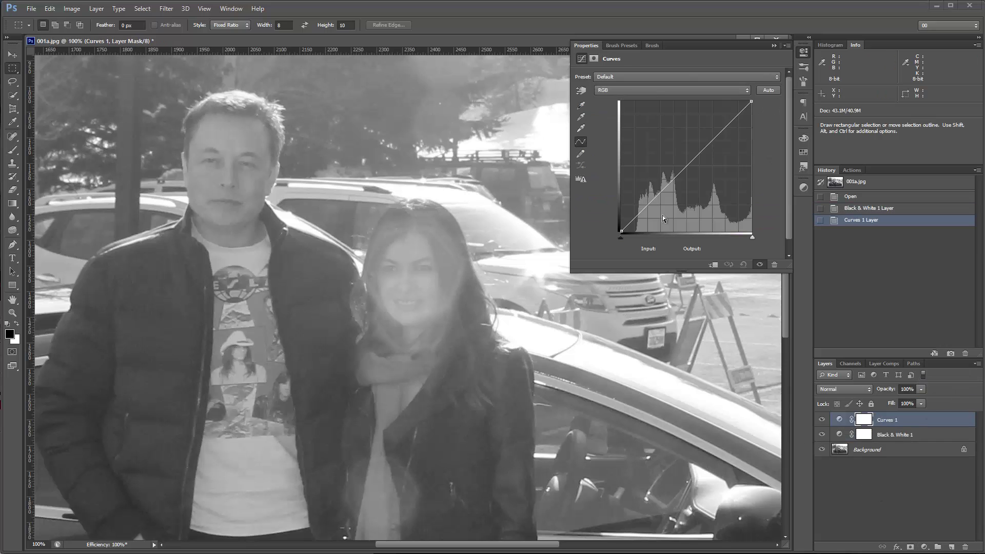
left_click_drag(654, 202, 674, 213)
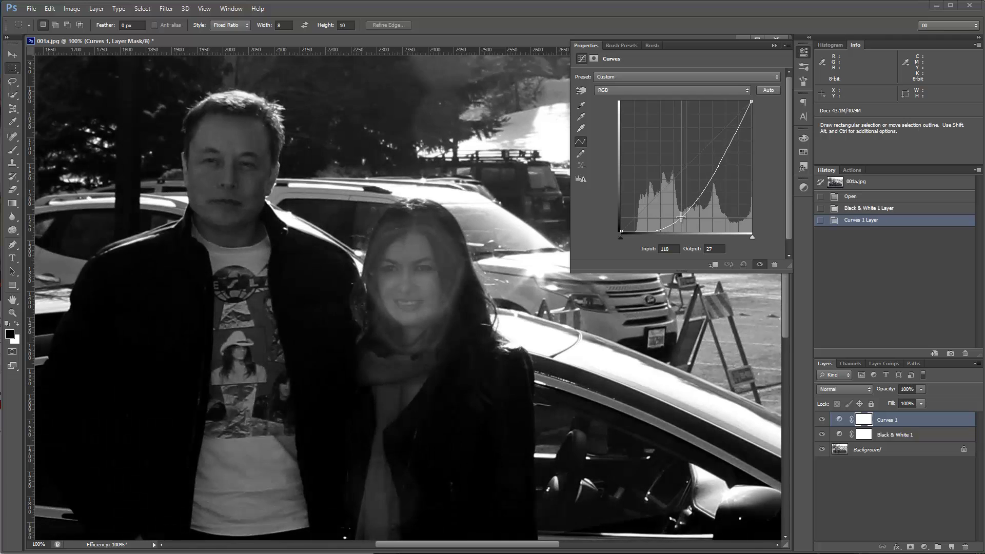
left_click_drag(723, 151, 712, 141)
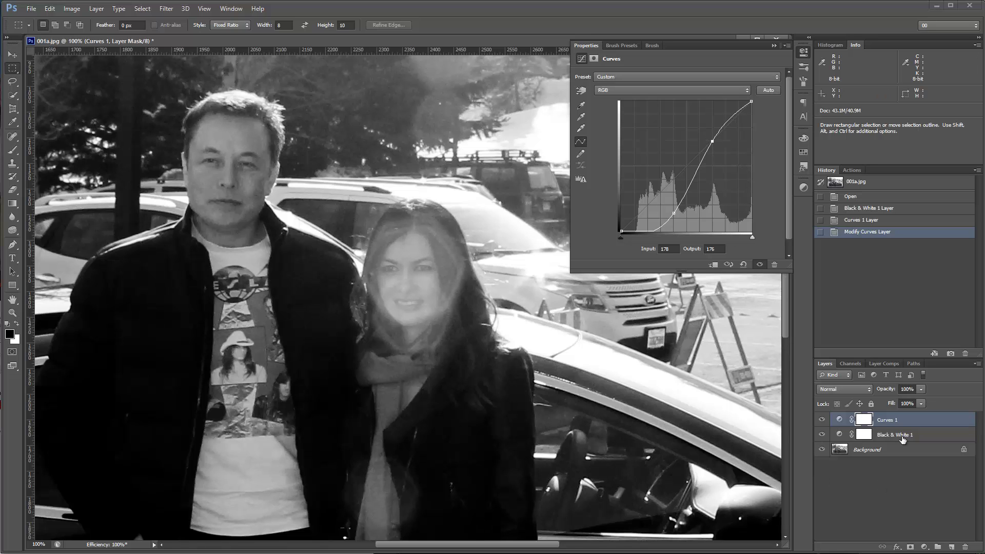
left_click(821, 420)
left_click(924, 547)
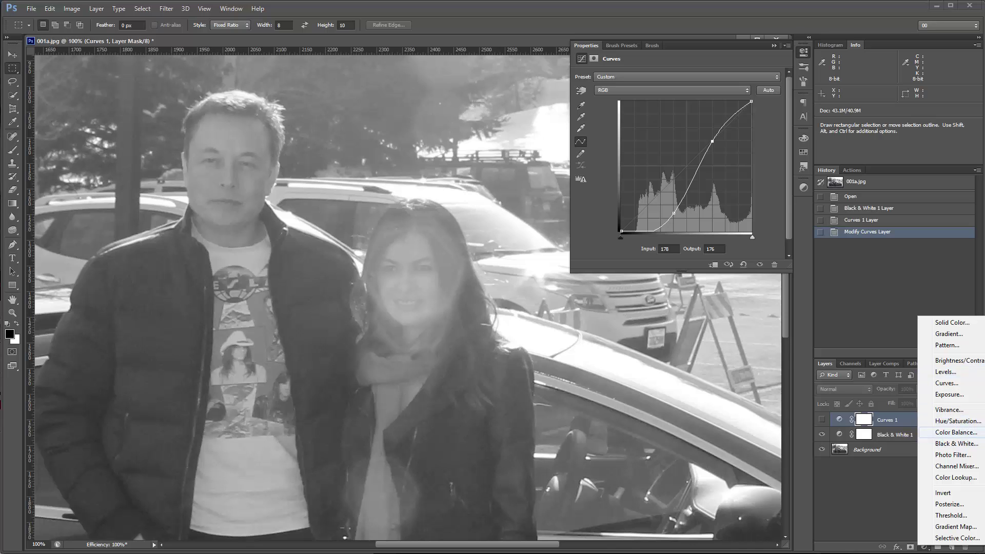
Add a trial Brightness/Contrast layer using Legacy, Brightness -14 and Contrast 59
left_click(960, 360)
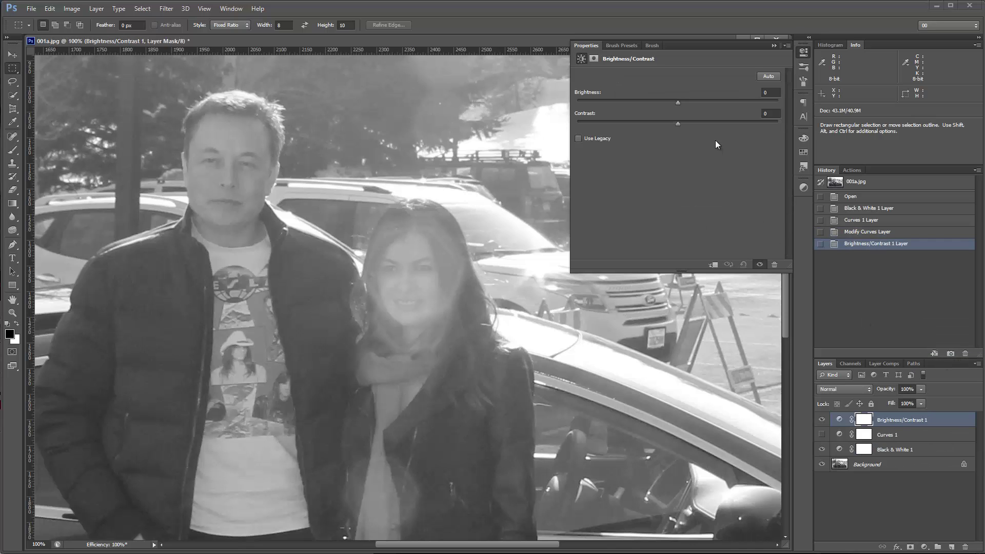
left_click(578, 139)
left_click_drag(677, 124, 741, 127)
left_click_drag(677, 102, 663, 102)
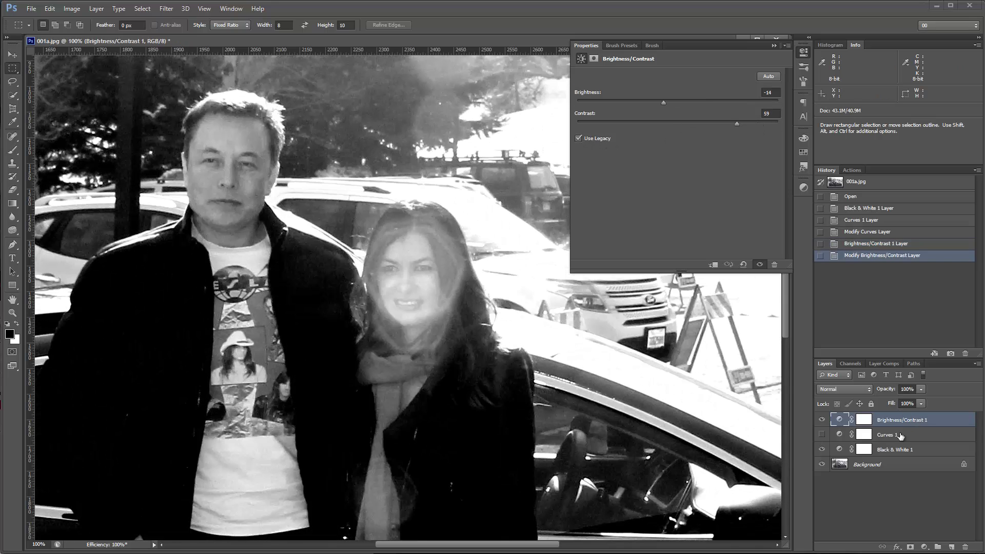
Delete the Brightness/Contrast layer, show Curves 1 again and select Background
left_click_drag(908, 420, 964, 547)
left_click(821, 420)
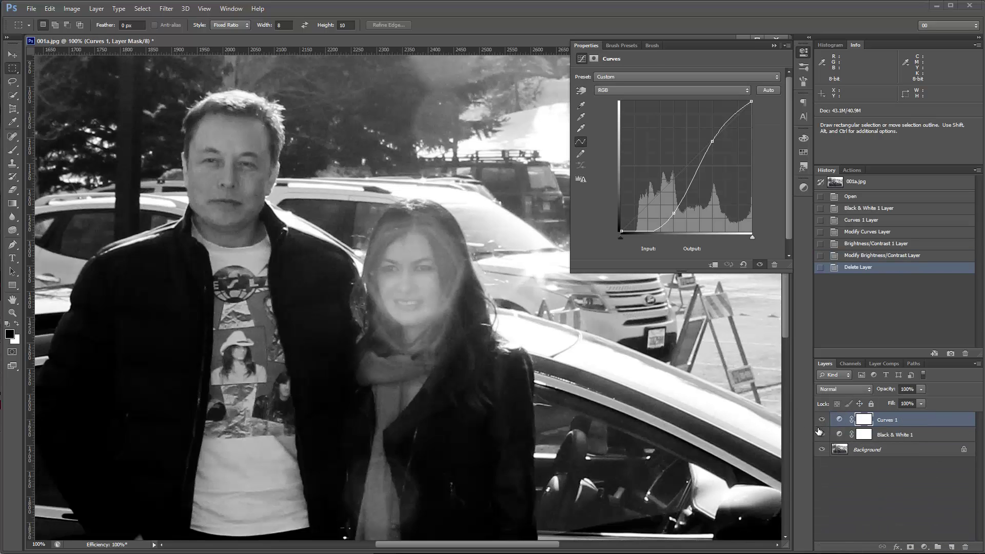
left_click(878, 453)
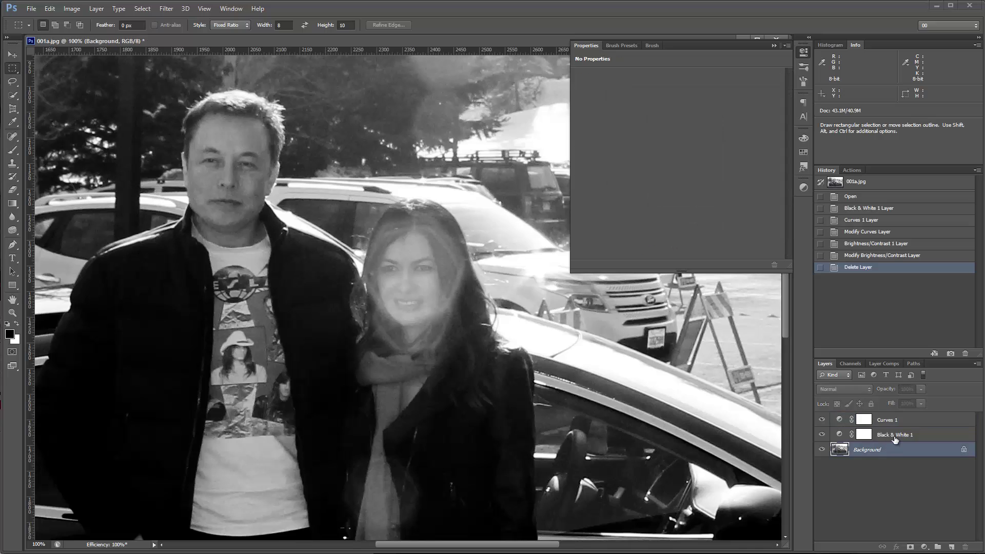
Create a new layer 'db' in Soft Light mode, filled with soft-light-neutral gray
key("ctrl+shift+n")
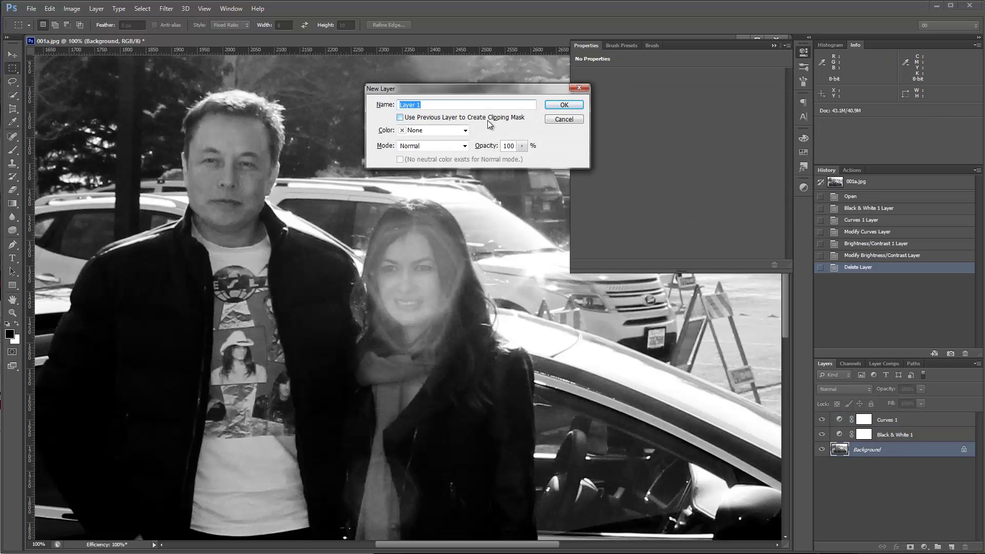
type("db")
left_click(464, 146)
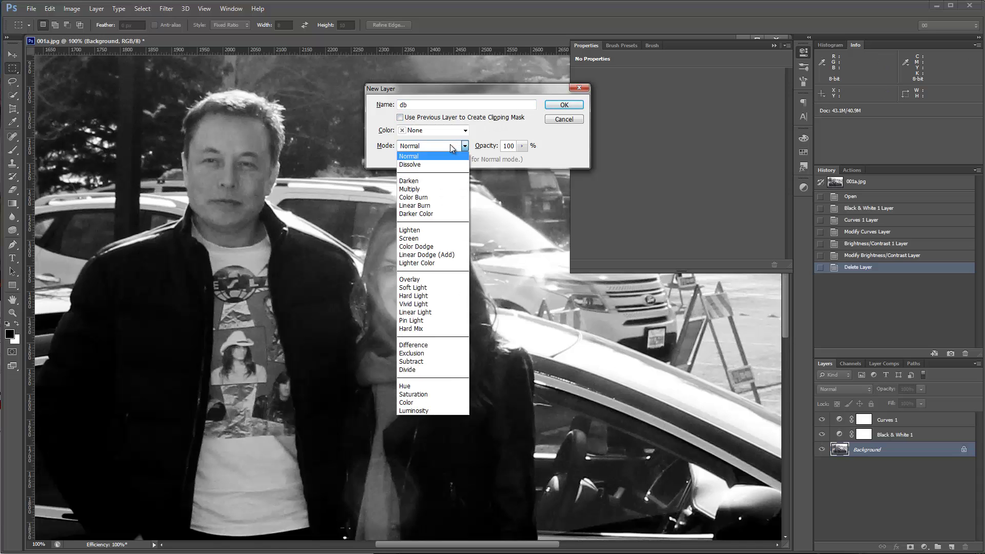
left_click(437, 287)
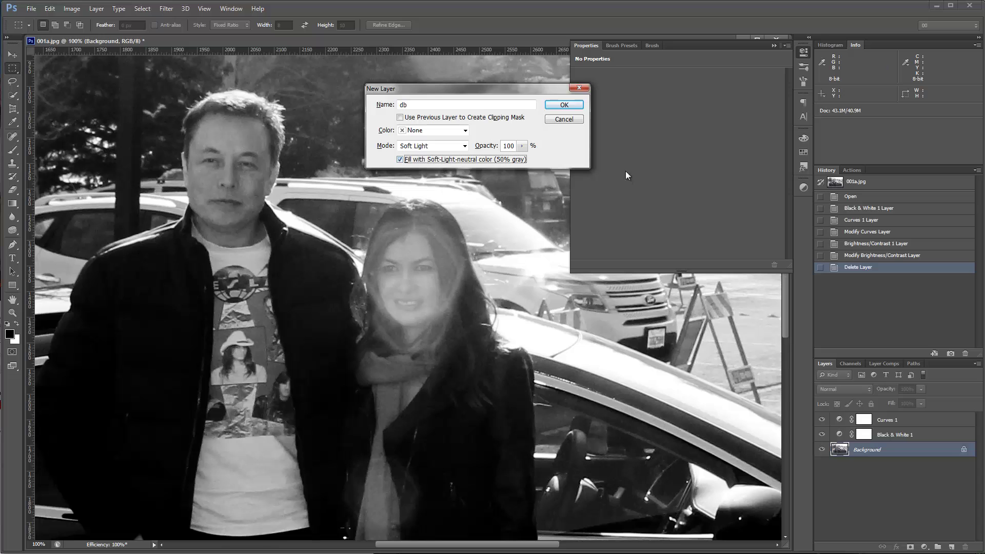
left_click(564, 106)
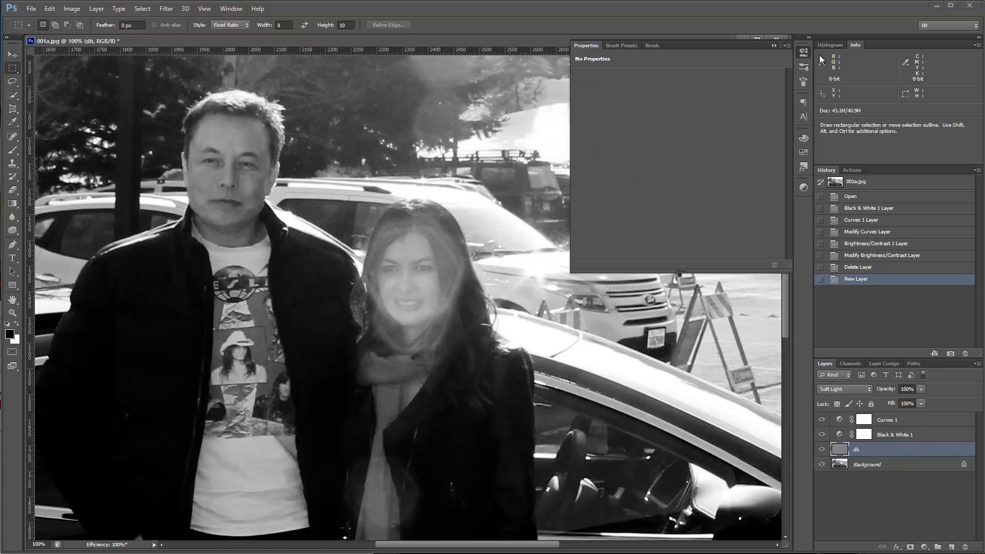
left_click(804, 54)
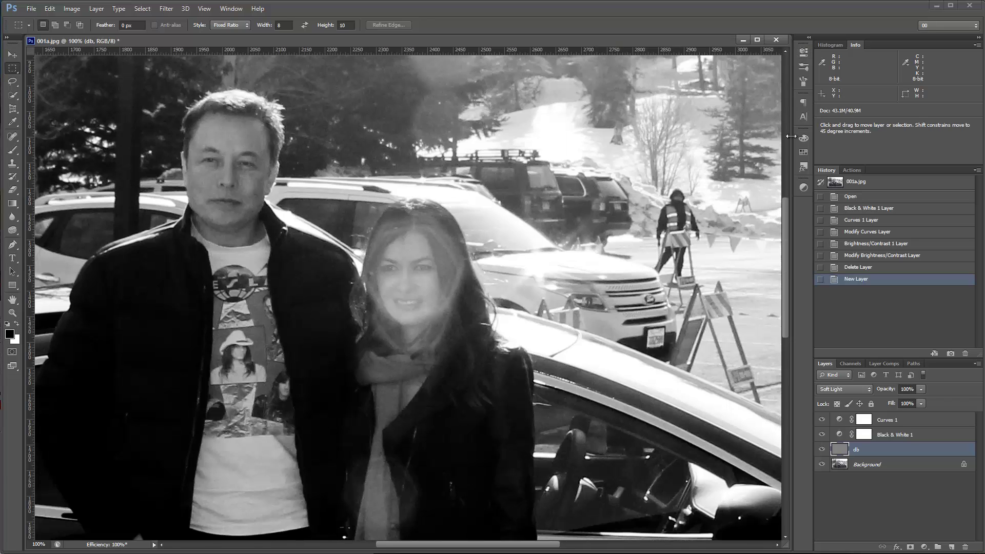
Zoom to 200%, use the Brush at 100% flow, and undo a black test stroke on the forehead
key("ctrl+plus")
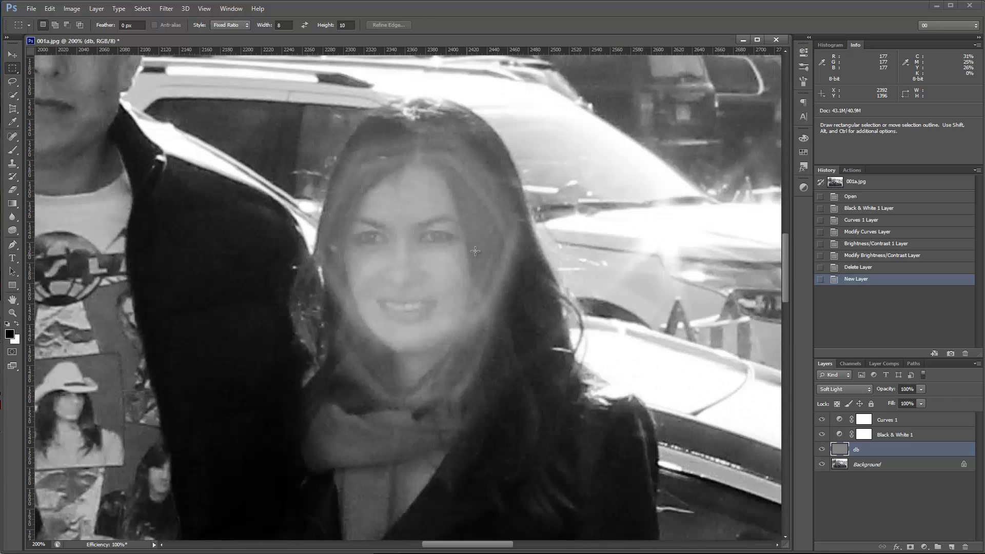
scroll(452, 256, "up", 3)
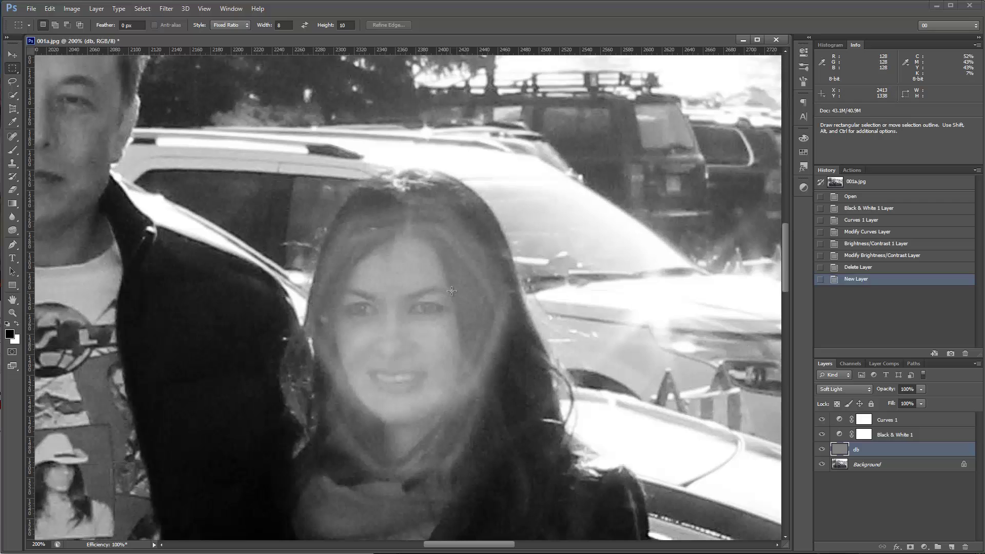
key("b")
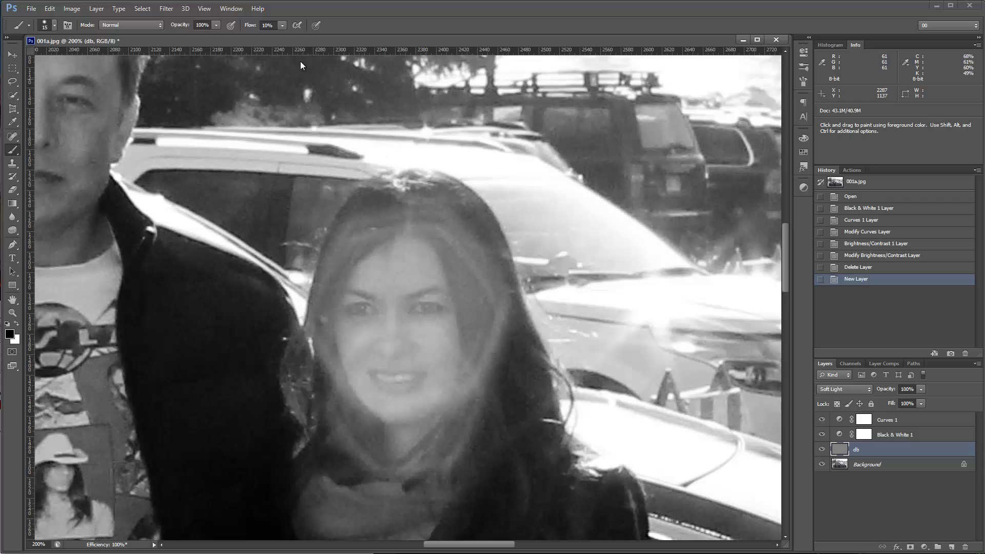
key("shift+0")
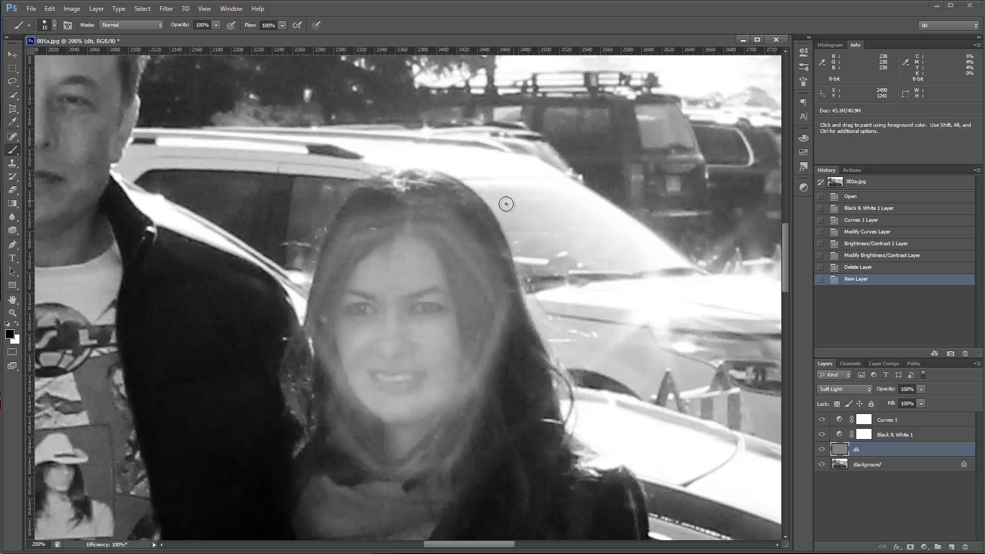
mouse_move(416, 189)
left_mouse_down()
mouse_move(500, 247)
mouse_move(423, 222)
mouse_move(378, 241)
mouse_move(447, 261)
mouse_move(398, 313)
mouse_move(491, 320)
mouse_move(369, 333)
mouse_move(385, 363)
mouse_move(476, 399)
mouse_move(353, 412)
mouse_move(369, 449)
mouse_move(355, 397)
mouse_move(399, 286)
mouse_move(333, 296)
left_mouse_up()
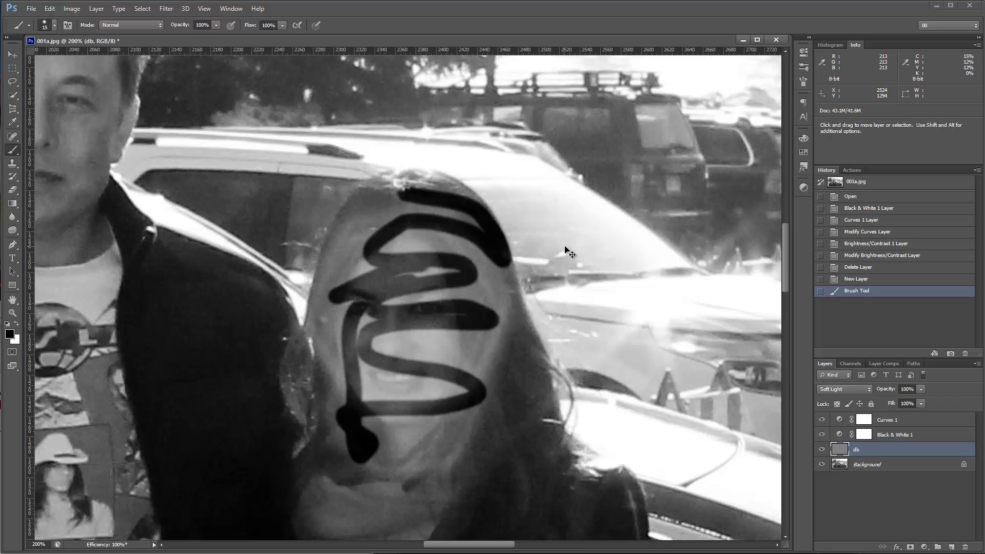
key("ctrl+z")
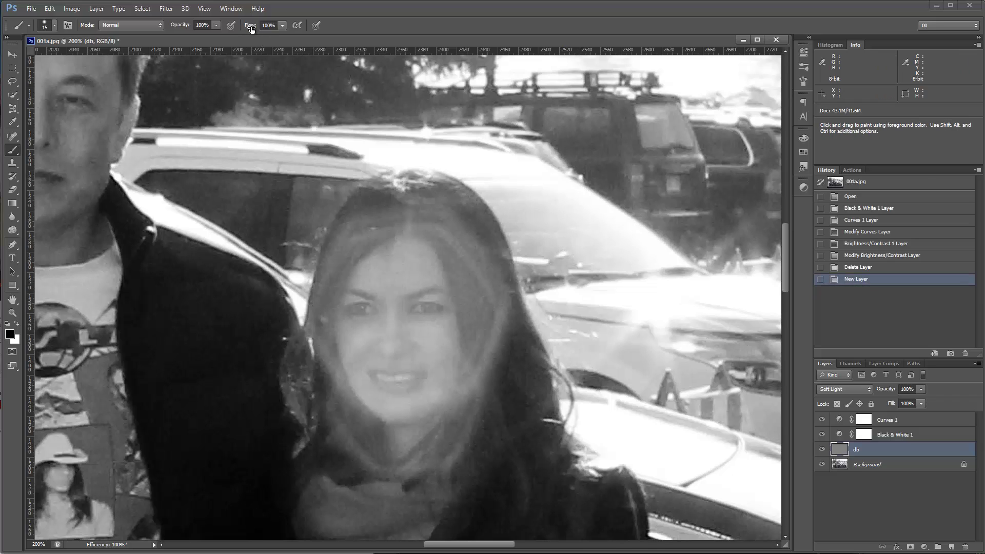
Lower the brush flow and set brush hardness to about 44%
left_click_drag(251, 29, 201, 37)
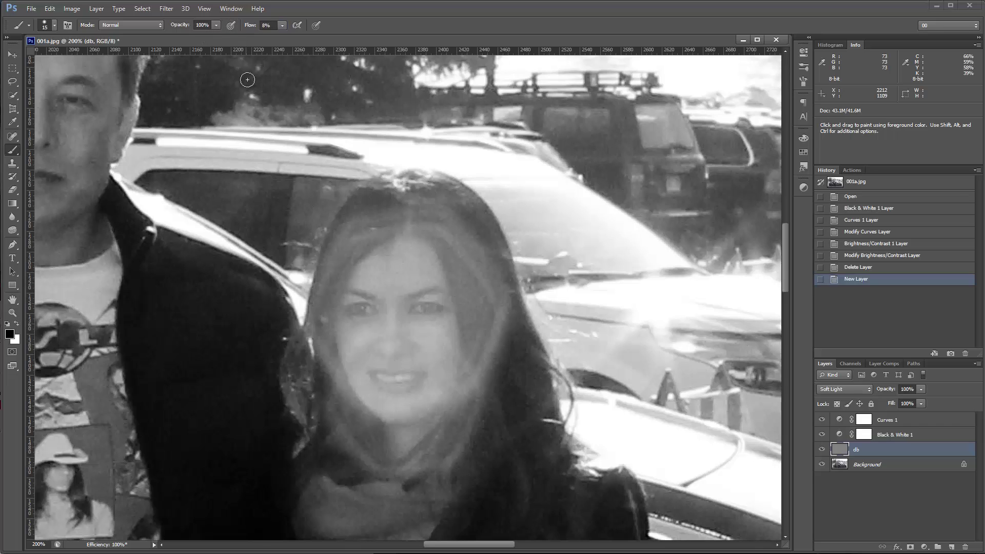
right_click(503, 197)
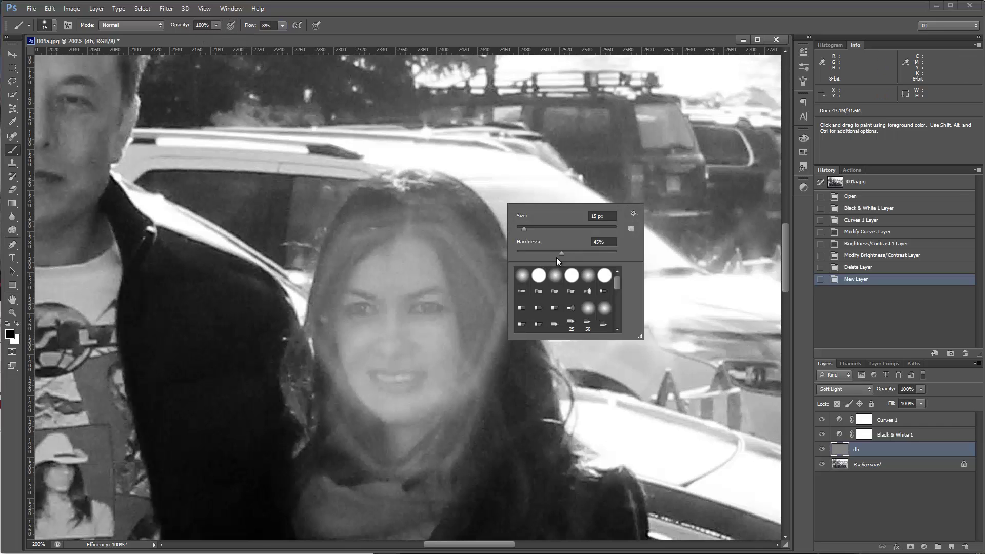
left_click(565, 254)
left_click_drag(527, 255, 506, 251)
left_click(562, 252)
key("Return")
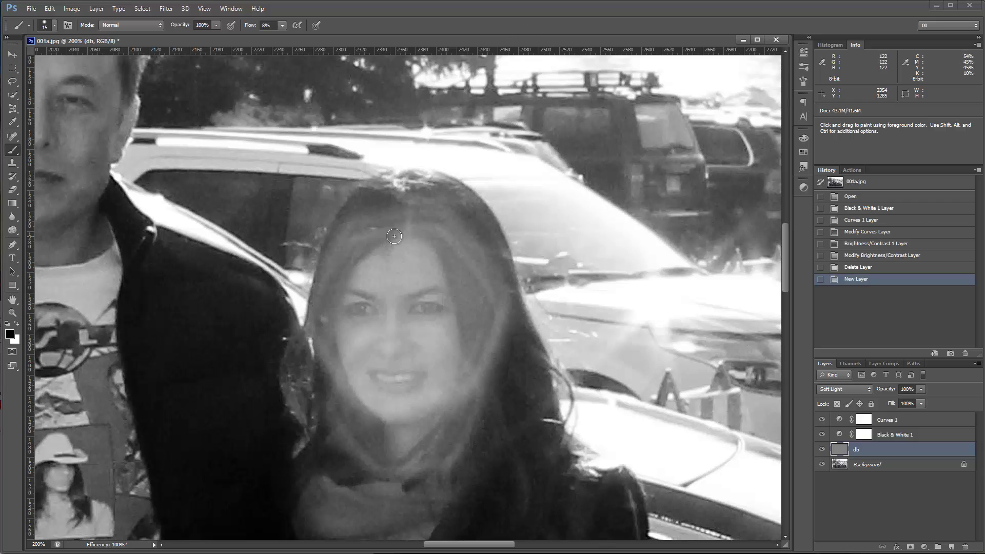
Test faint hair strokes and undo them, settling on brush size 9 and 2% flow
mouse_move(394, 236)
left_mouse_down()
mouse_move(418, 231)
mouse_move(354, 218)
mouse_move(468, 213)
left_mouse_up()
key("ctrl+z")
key("shift+0")
key("shift+6")
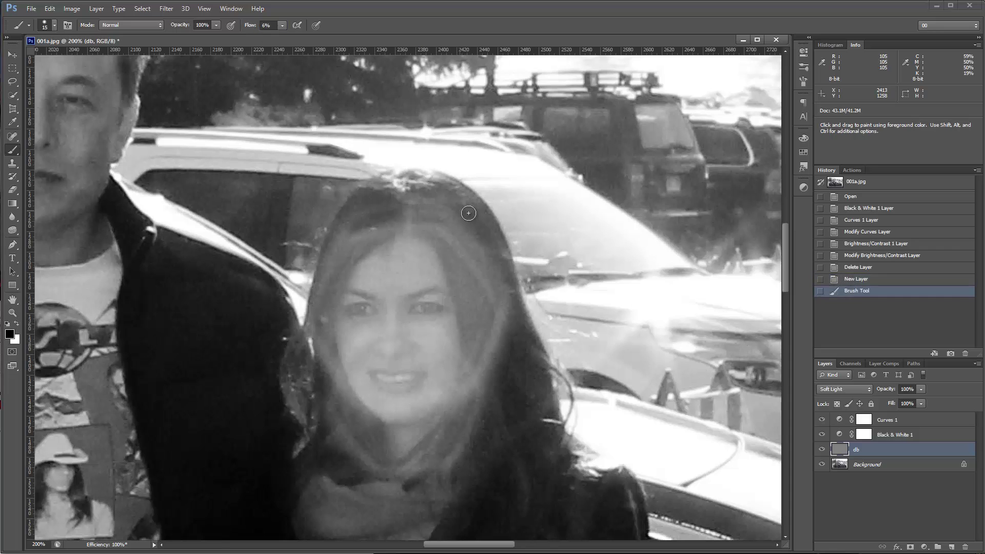
key("ctrl+z")
key("bracketleft")
key("bracketleft")
mouse_move(402, 218)
left_mouse_down()
mouse_move(385, 240)
mouse_move(346, 230)
left_mouse_up()
key("ctrl+z")
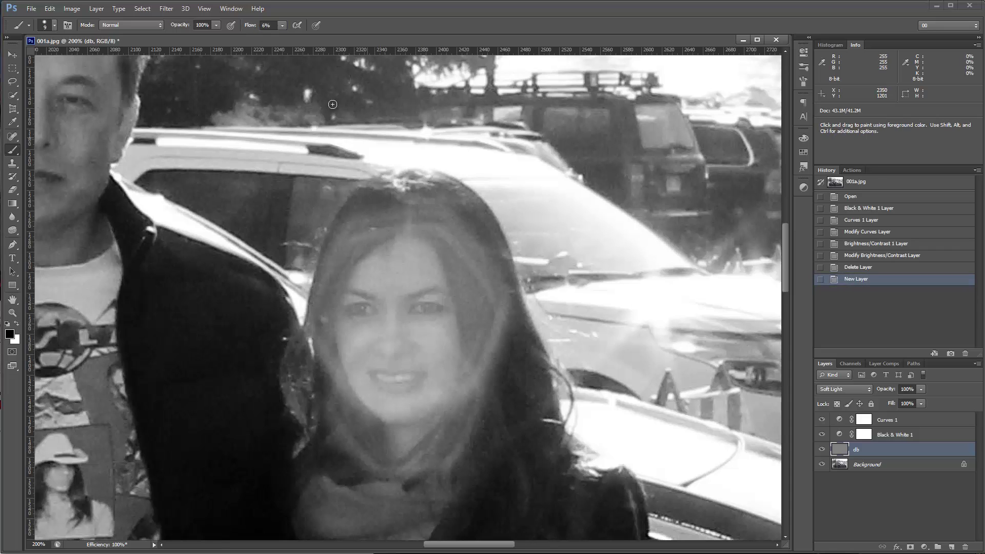
left_click_drag(252, 30, 249, 31)
Build up faint 2%-flow dabs across her hair on the db layer
left_click(355, 233)
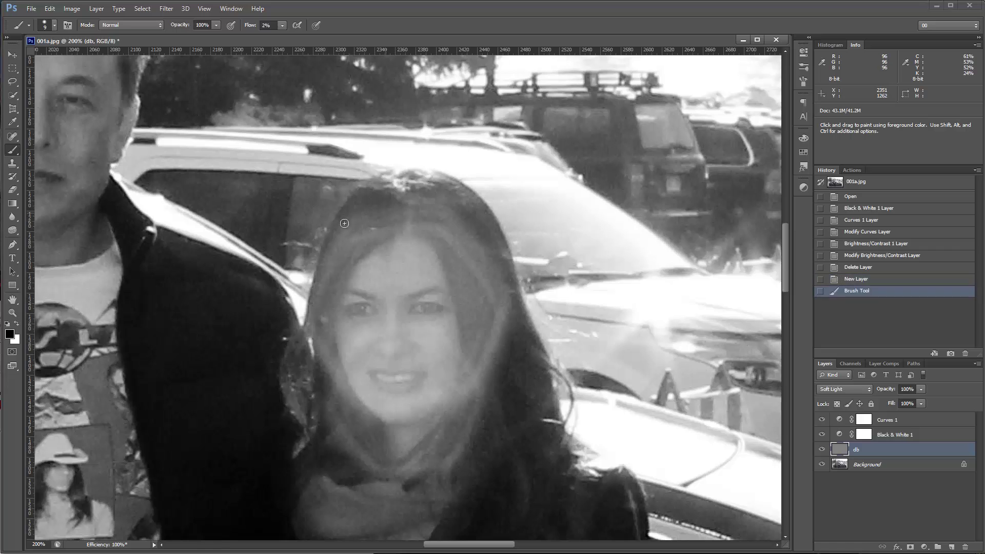
left_click(345, 224)
left_click(350, 241)
left_click(360, 237)
left_click(383, 241)
left_click(380, 231)
left_click(386, 227)
left_click(390, 223)
left_click(395, 221)
left_click(404, 216)
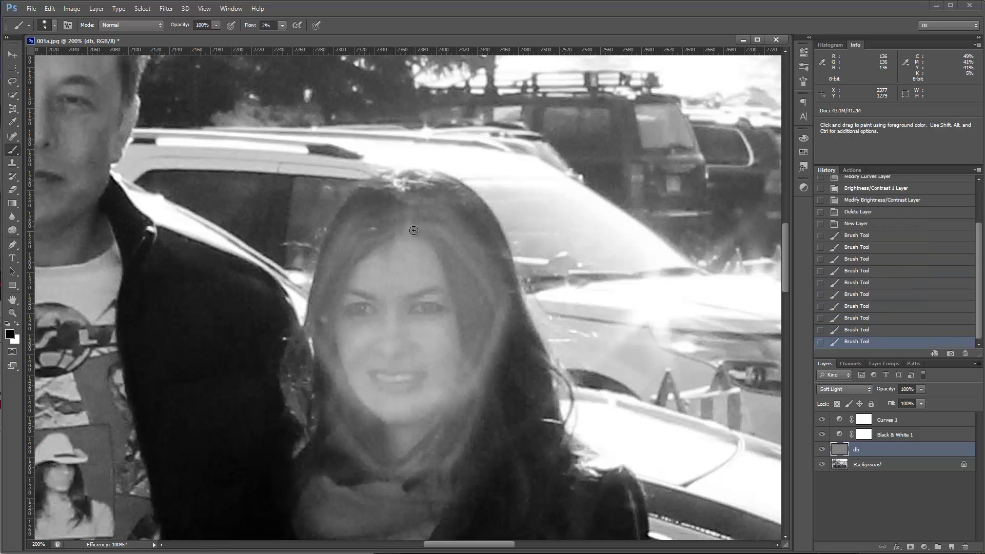
left_click(412, 211)
left_click(418, 207)
left_click(422, 213)
left_click(445, 230)
left_click(420, 205)
left_click(444, 234)
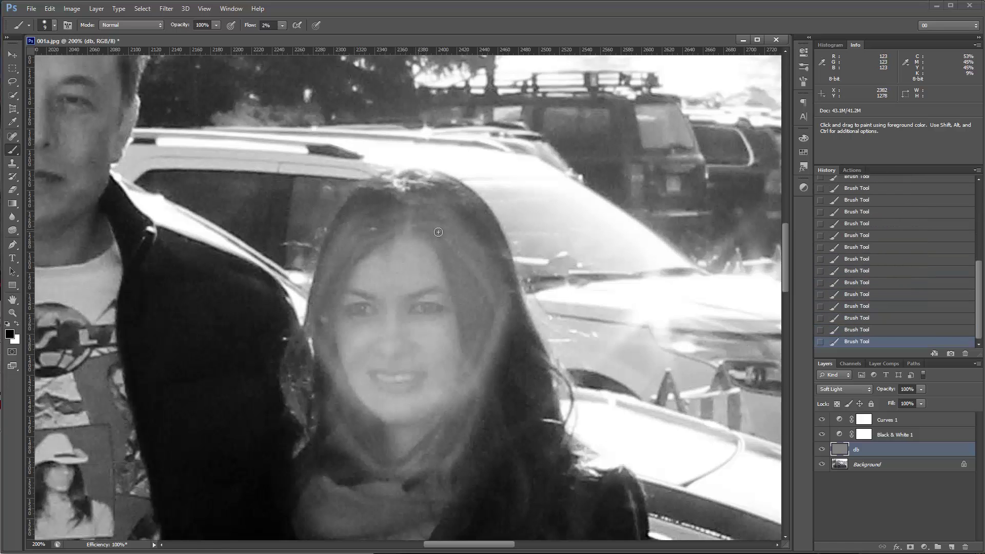
left_click(443, 234)
left_click(462, 256)
left_click(485, 279)
left_click(484, 285)
left_click(494, 306)
left_click(486, 361)
left_click(477, 378)
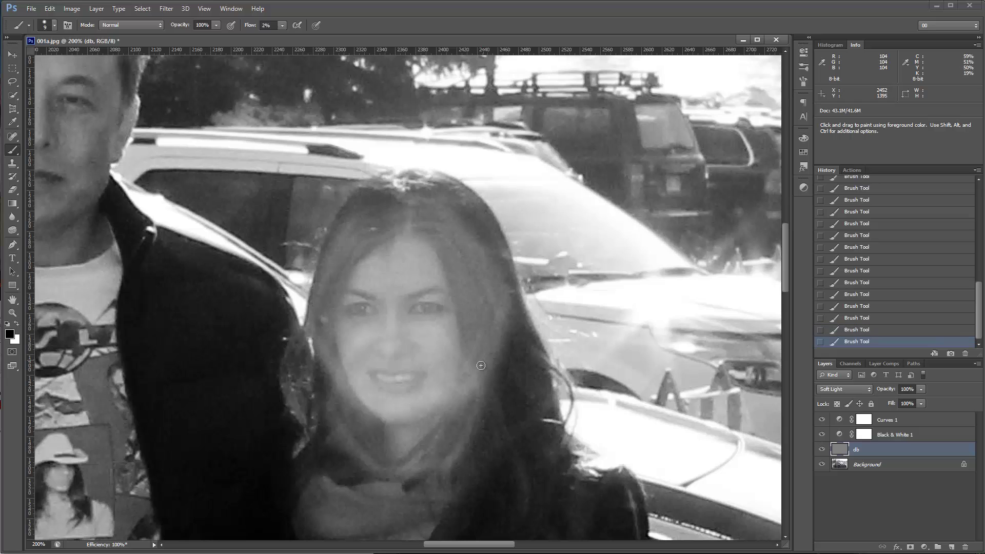
left_click(498, 333)
Paint faint strokes over her cheek and chin, then hide the db layer
mouse_move(487, 323)
left_mouse_down()
mouse_move(474, 392)
mouse_move(461, 355)
mouse_move(481, 381)
left_mouse_up()
mouse_move(335, 416)
left_mouse_down()
mouse_move(374, 458)
mouse_move(448, 461)
mouse_move(378, 472)
mouse_move(450, 462)
left_mouse_up()
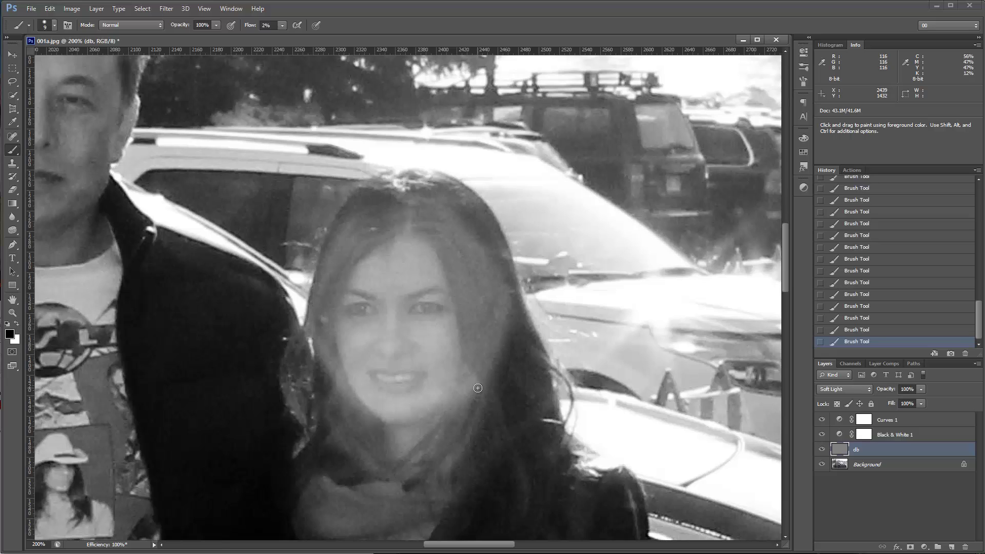
left_click(822, 449)
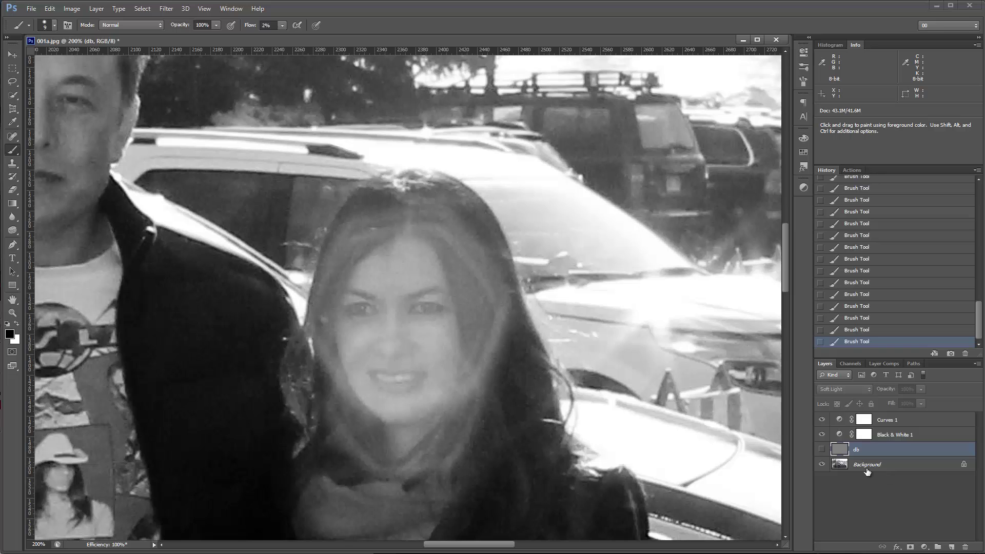
Add a Curves adjustment layer above Background and rename it 'flare removal'
left_click(896, 471)
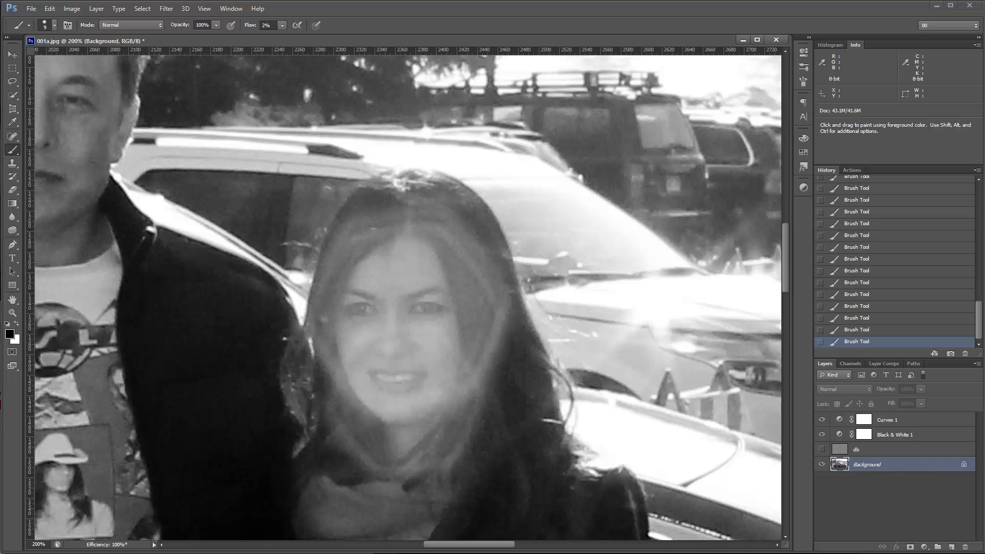
left_click(923, 547)
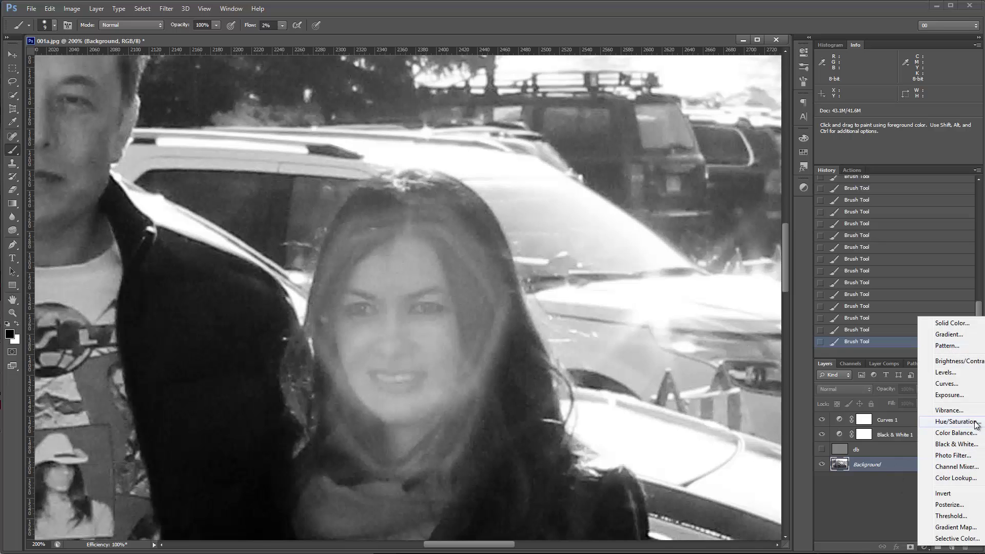
left_click(947, 383)
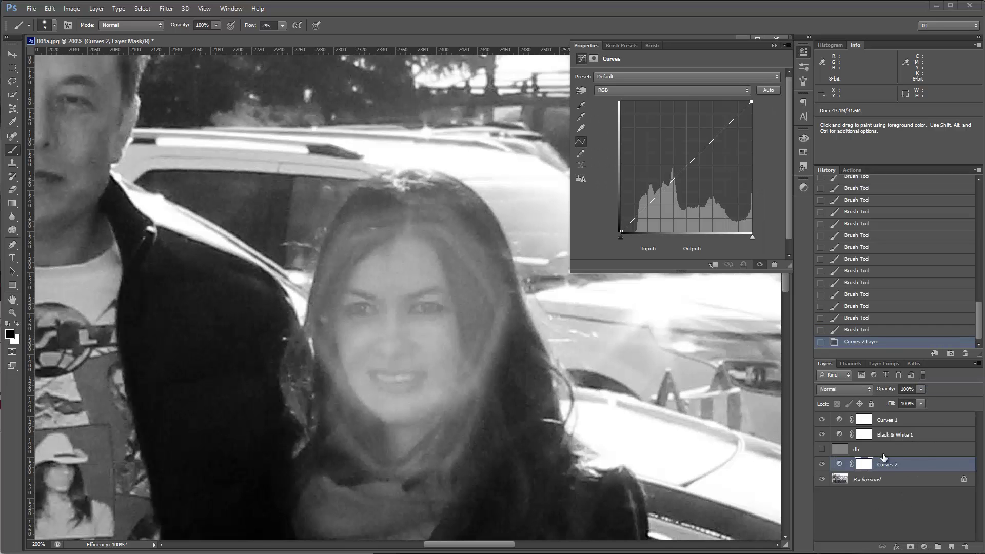
double_click(883, 465)
type("flare removal")
key("Return")
Paint test strokes on the flare removal mask at 100% flow, including a straight Shift-stroke
left_click(864, 464)
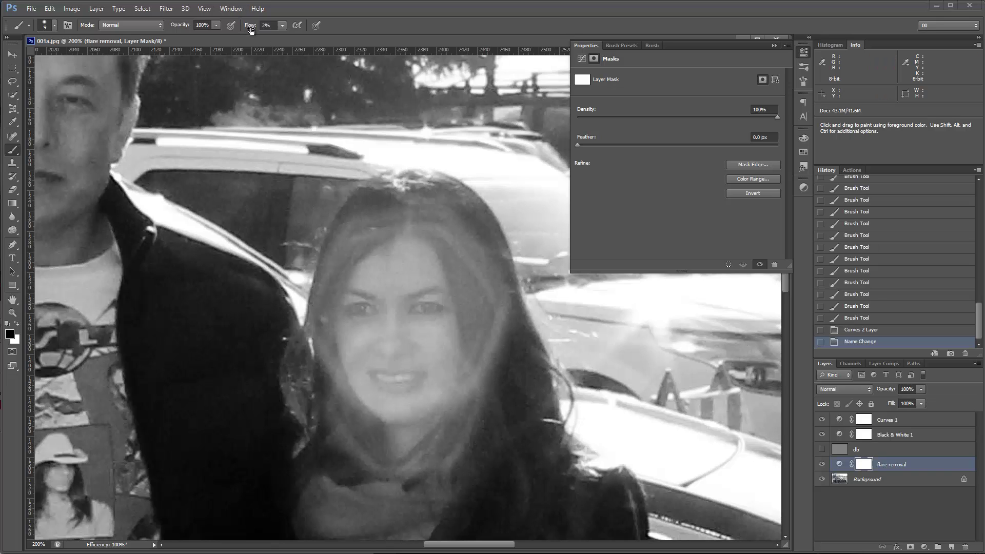
mouse_move(250, 29)
left_mouse_down()
mouse_move(459, 36)
mouse_move(413, 79)
left_mouse_up()
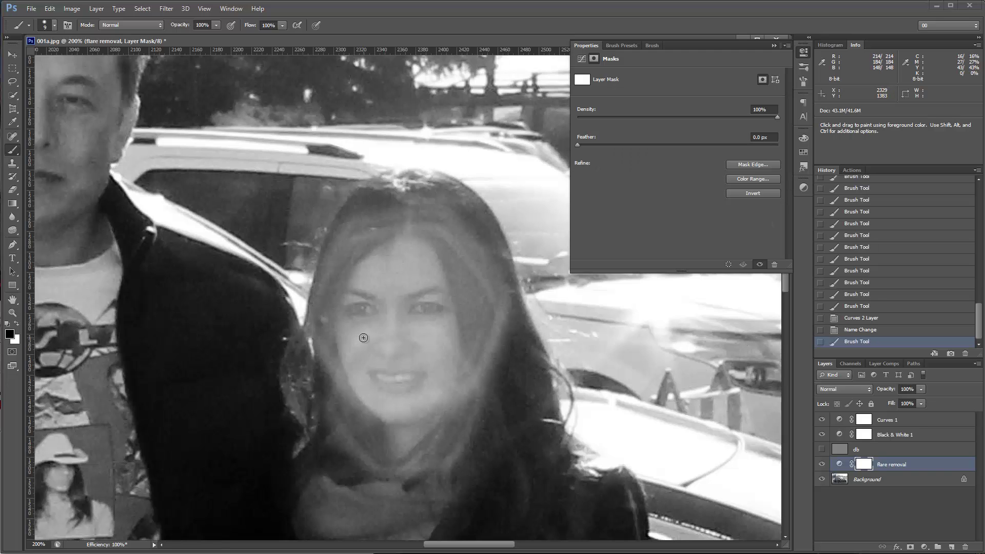
left_click_drag(363, 339, 364, 358)
key("shift")
left_click(430, 330, "shift")
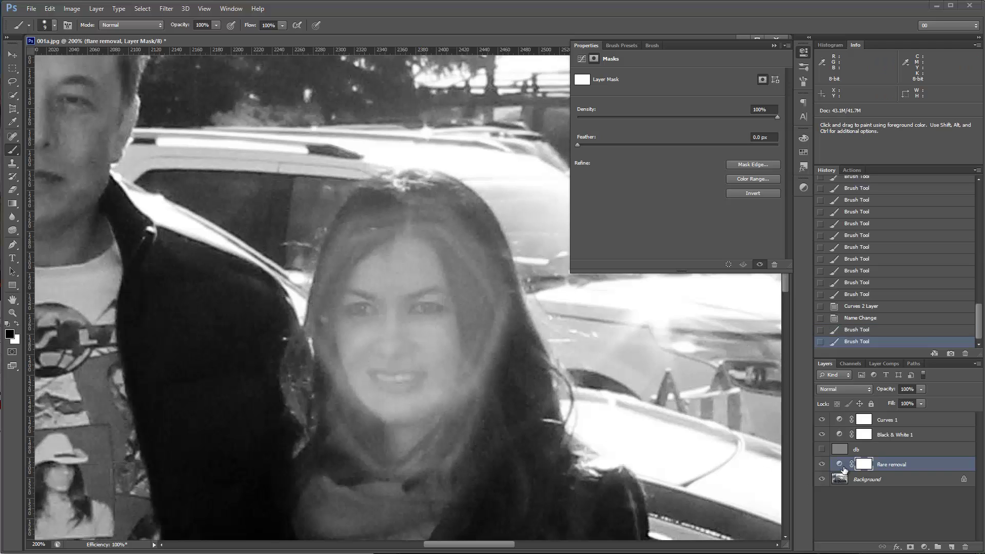
left_click(868, 464, "alt")
left_click(869, 464, "alt")
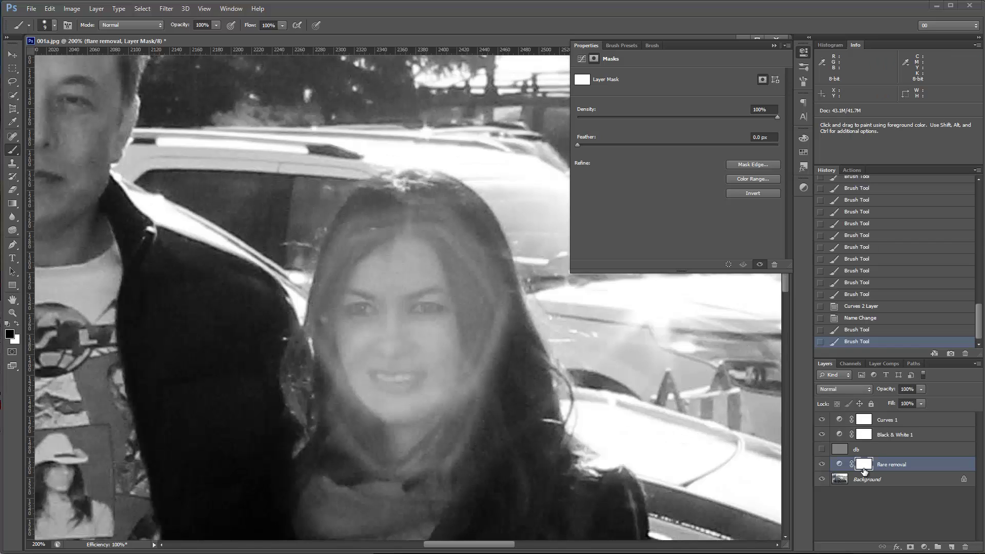
left_click(839, 465)
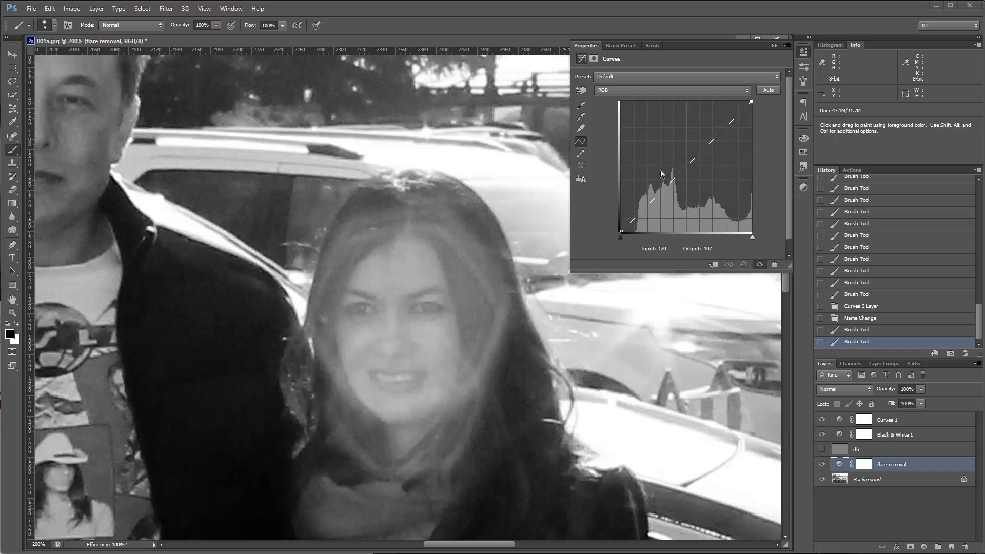
Invert the flare removal mask to black and ease its curve to output 116 at input 128
mouse_move(686, 170)
left_mouse_down()
mouse_move(708, 208)
mouse_move(692, 163)
mouse_move(704, 200)
mouse_move(689, 165)
mouse_move(695, 185)
mouse_move(652, 167)
mouse_move(677, 180)
left_mouse_up()
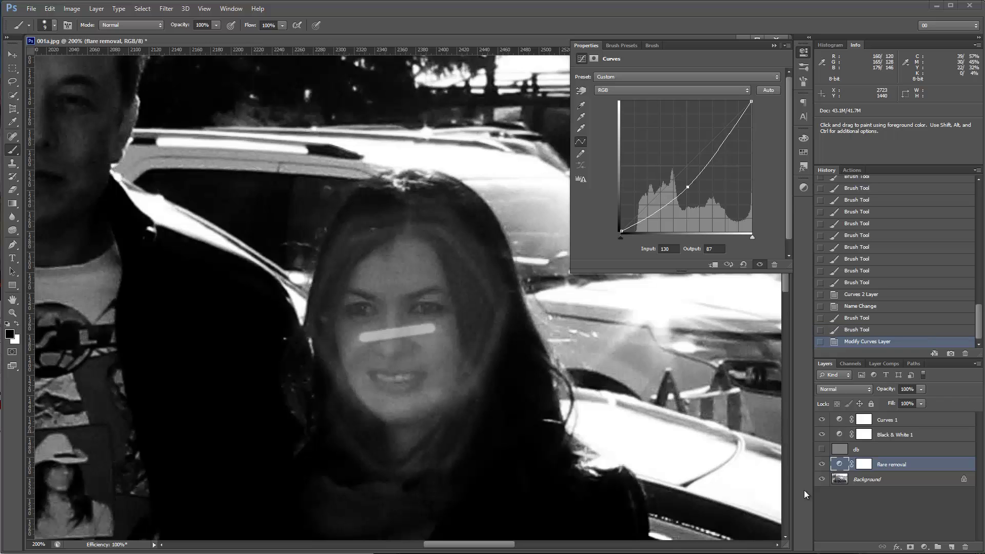
left_click(864, 463)
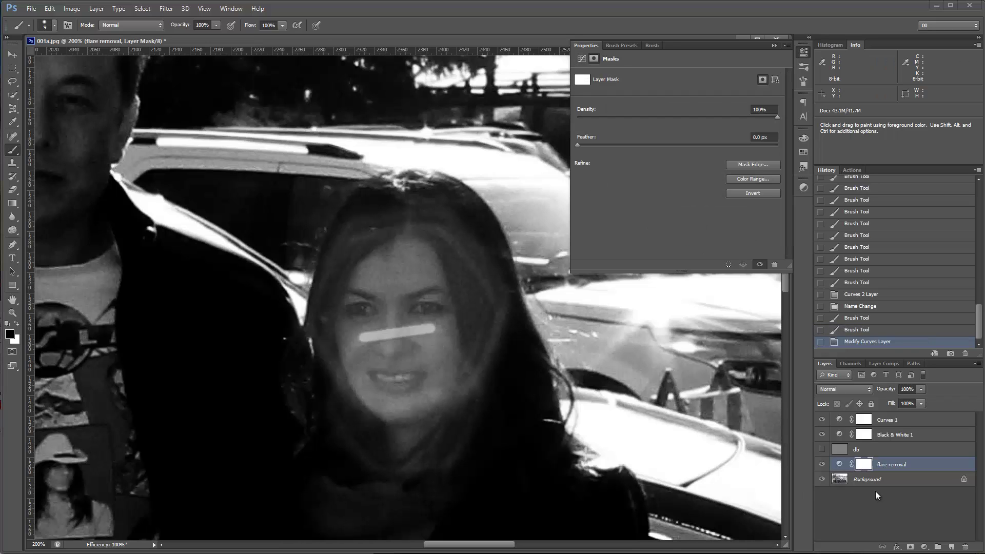
key("ctrl+i")
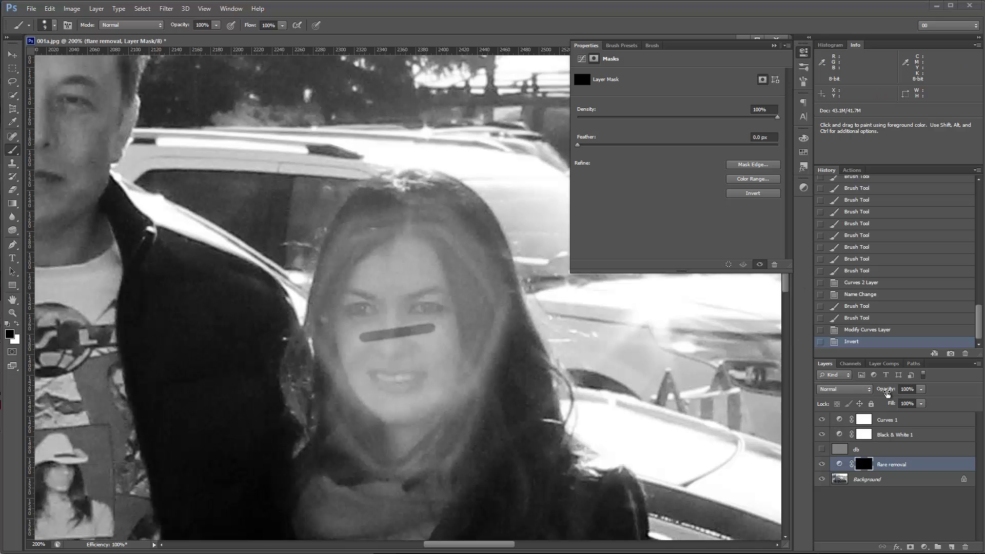
left_click(840, 464)
mouse_move(690, 187)
left_mouse_down()
mouse_move(669, 163)
mouse_move(688, 173)
left_mouse_up()
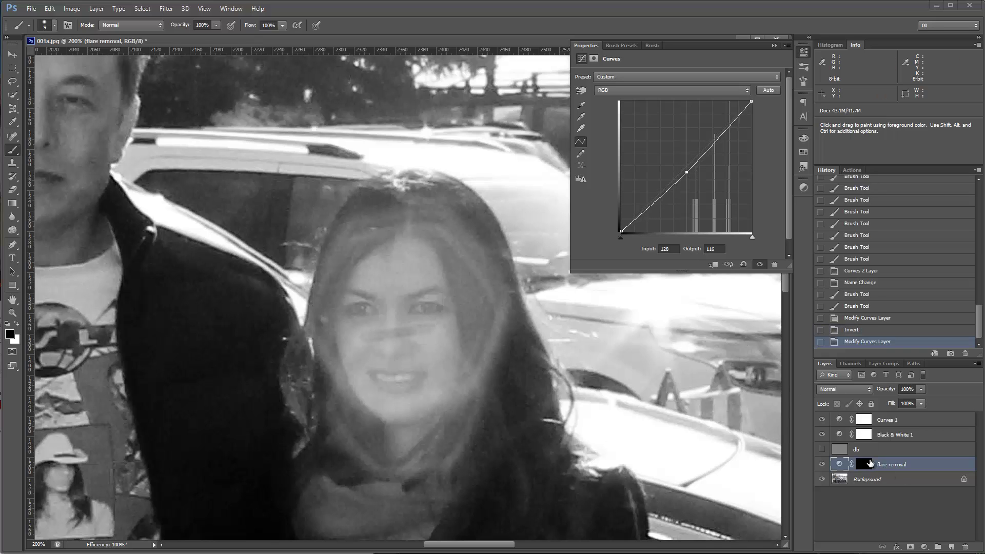
left_click(864, 464)
Fill the flare removal mask with 50% gray, then refill it with black foreground colour
key("shift+F5")
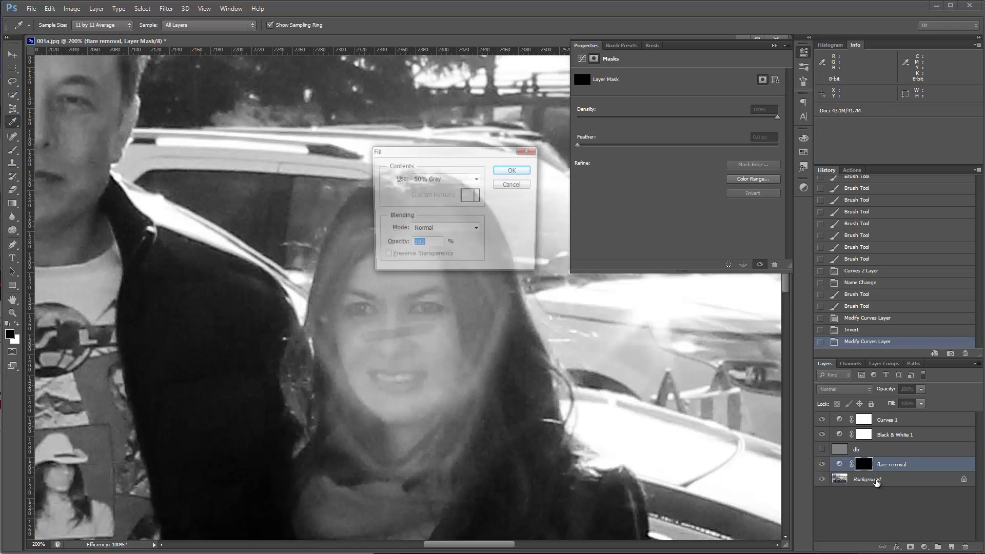
key("Return")
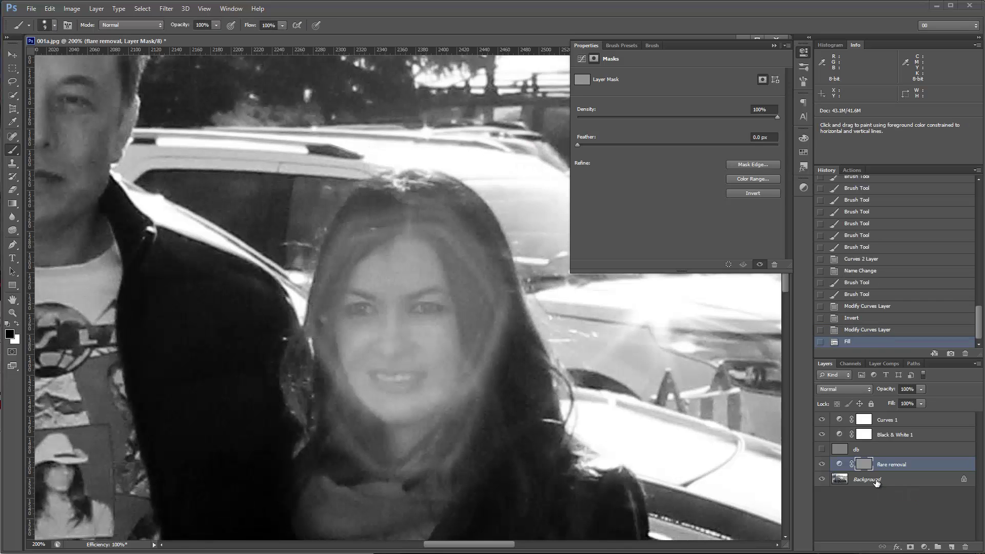
key("shift+F5")
left_click(440, 181)
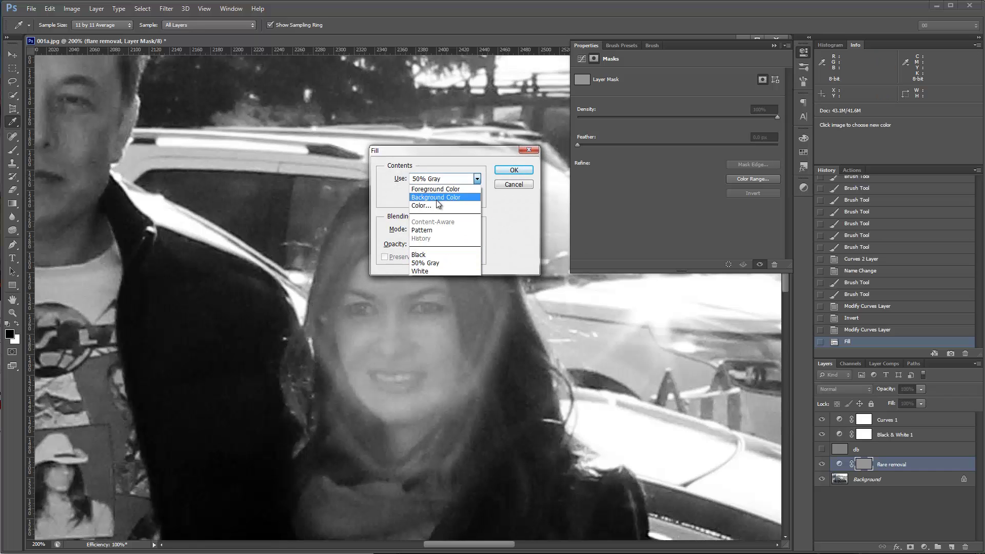
left_click(439, 192)
left_click(514, 170)
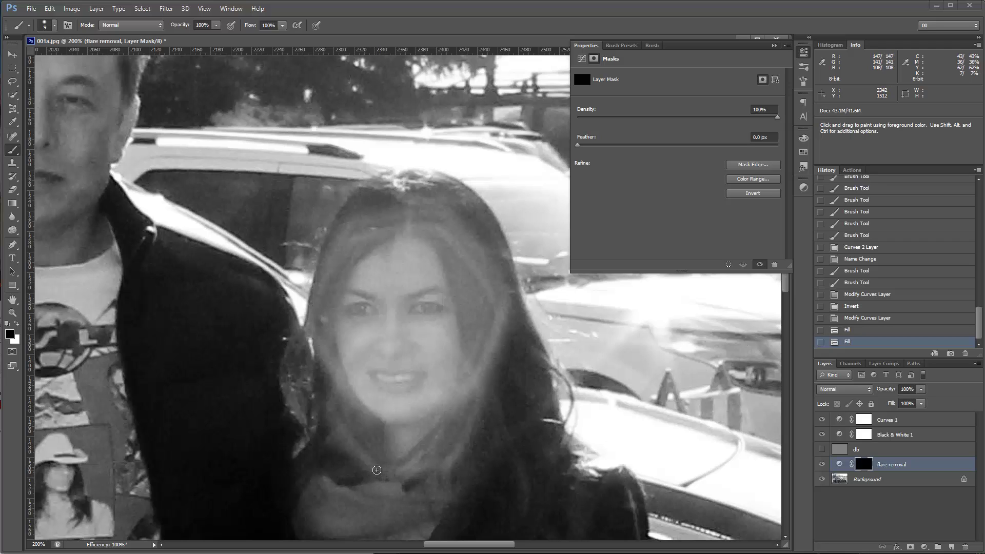
Set the brush to about 76% hardness and white, then dab test strokes on the mask
key("bracketright")
right_click(376, 470)
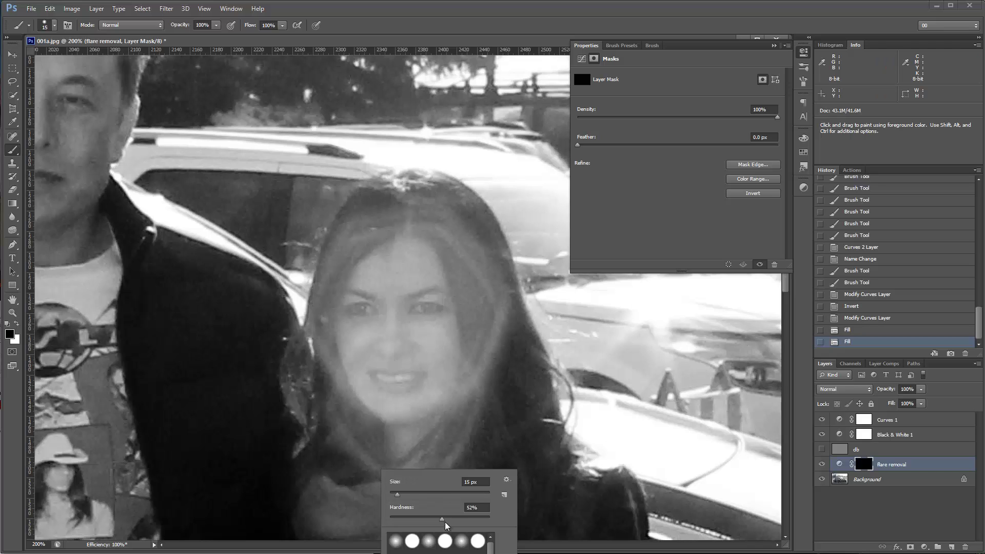
left_click(467, 518)
key("Return")
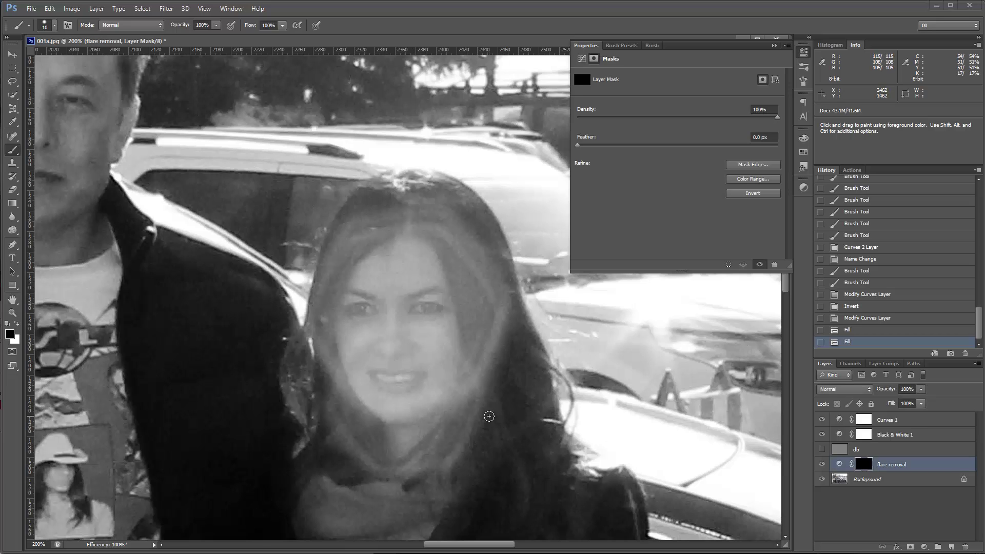
key("bracketleft")
left_click(480, 429)
key("x")
left_click(455, 462)
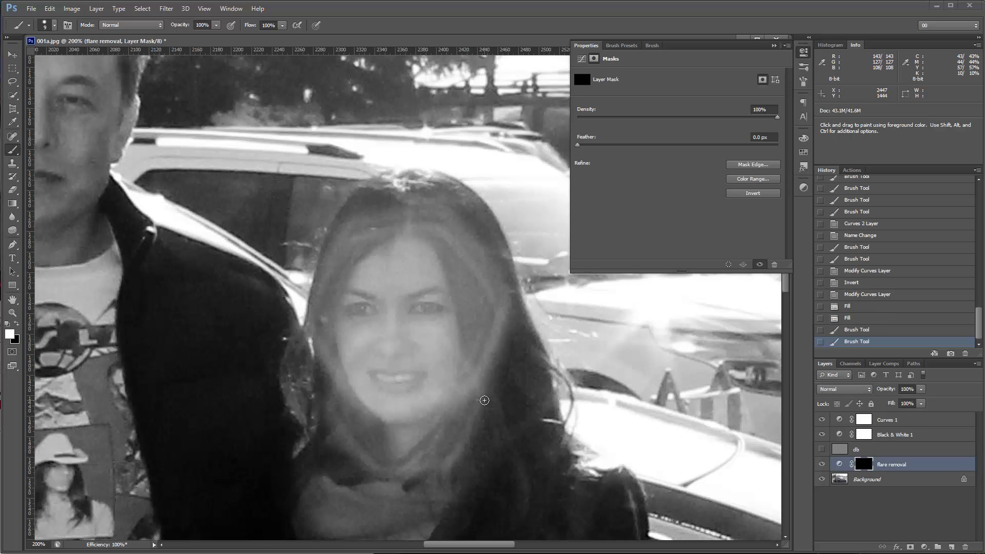
Trace a straight-line hexagonal outline around the face: chin, left side, temple, forehead, right side
left_click(447, 467, "shift")
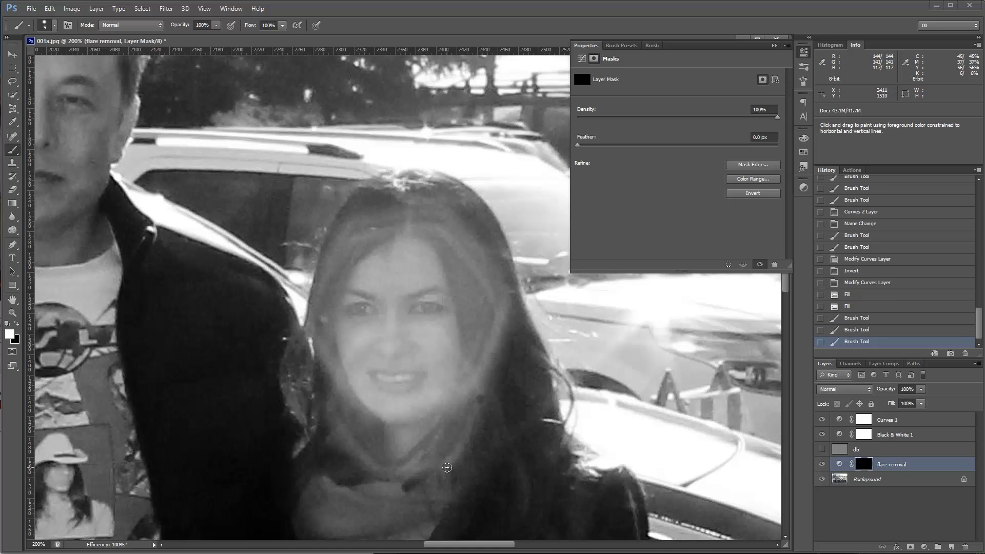
left_click(444, 468, "shift")
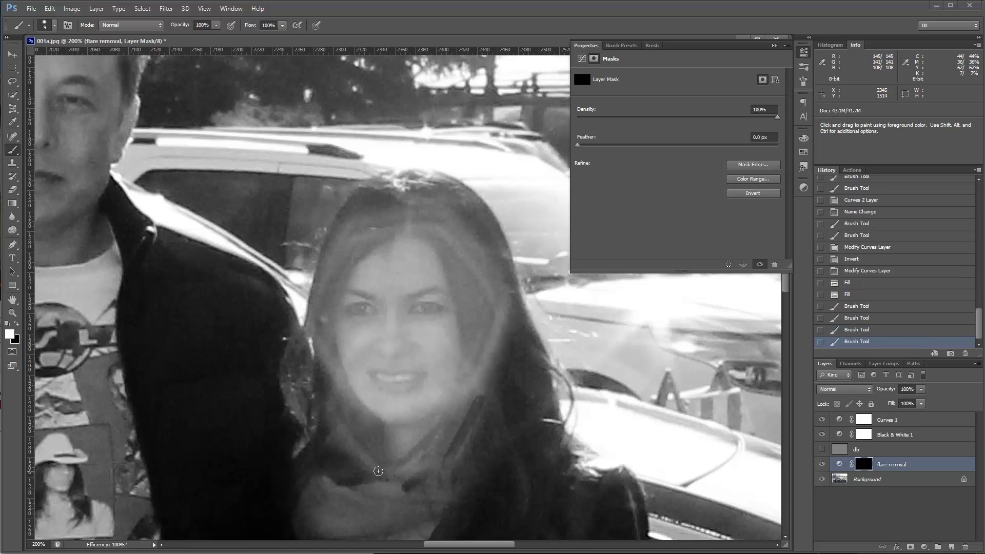
left_click(378, 471, "shift")
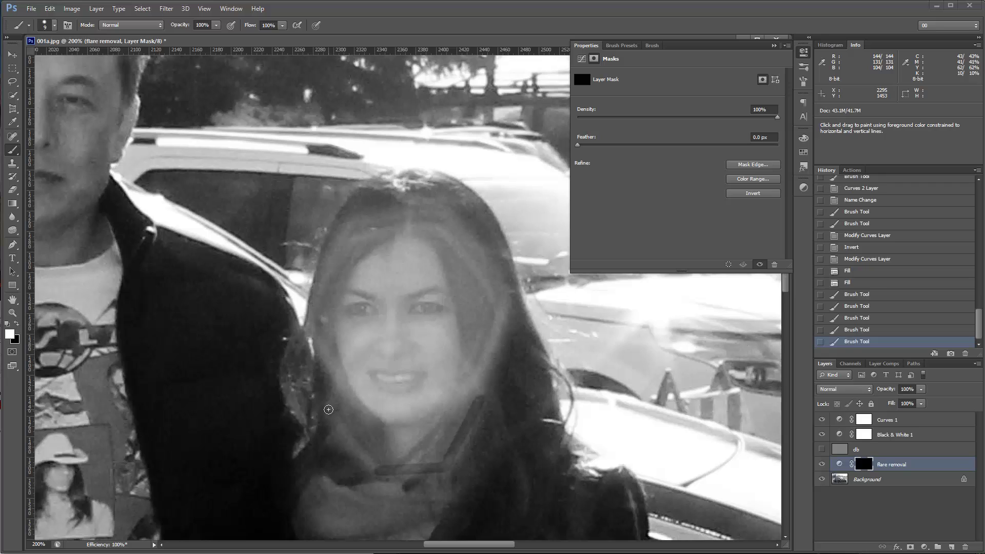
left_click(328, 410, "shift")
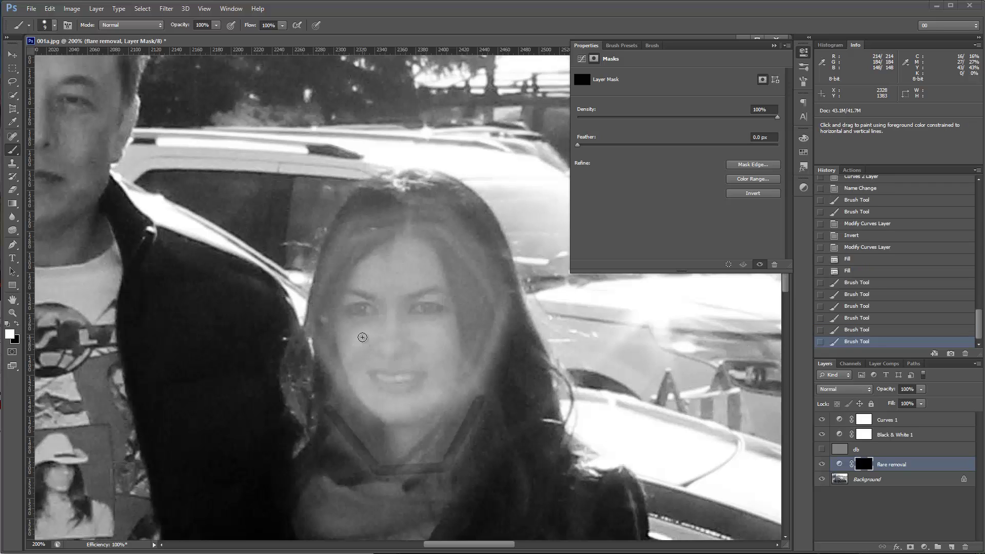
left_click(362, 337, "shift")
left_click(430, 328, "shift")
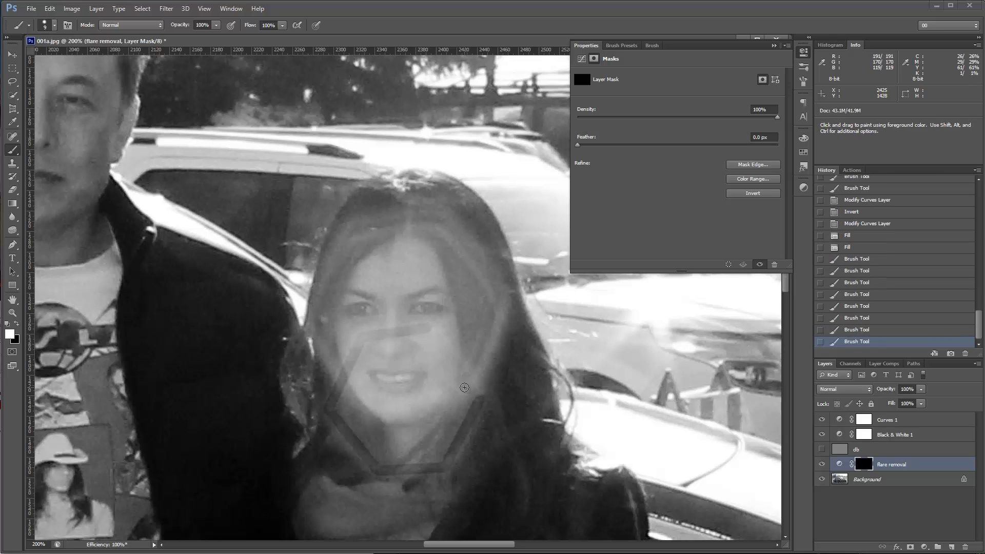
left_click(482, 395, "shift")
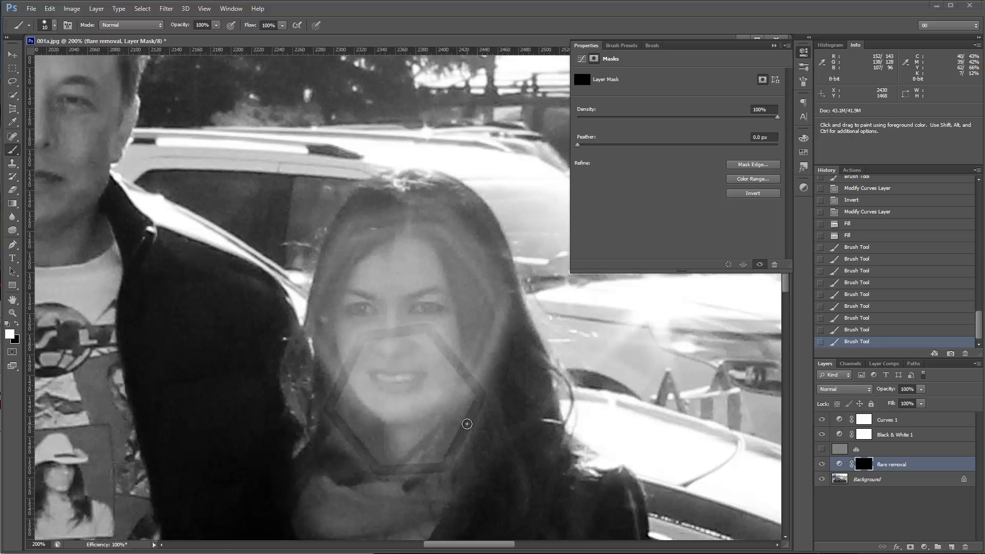
Trace a second straight-line outline along the hair edge with brush size 15, then view the mask alone
key("bracketright")
left_click(504, 298)
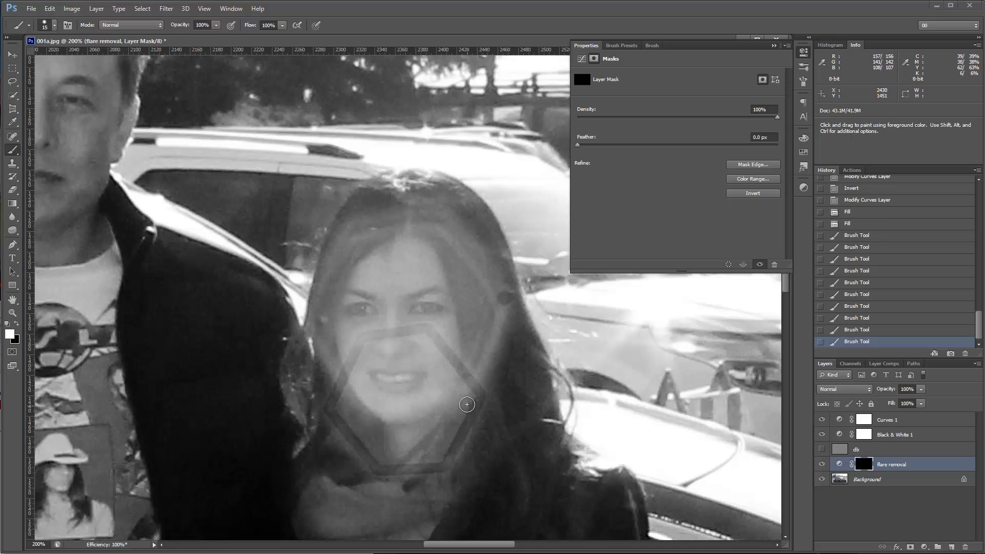
left_click(464, 394, "shift")
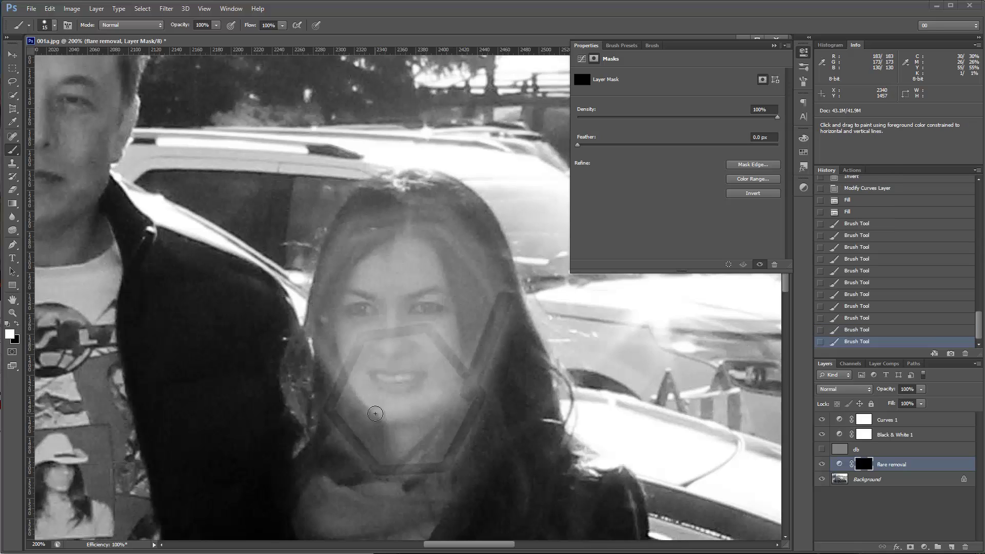
left_click(376, 418, "shift")
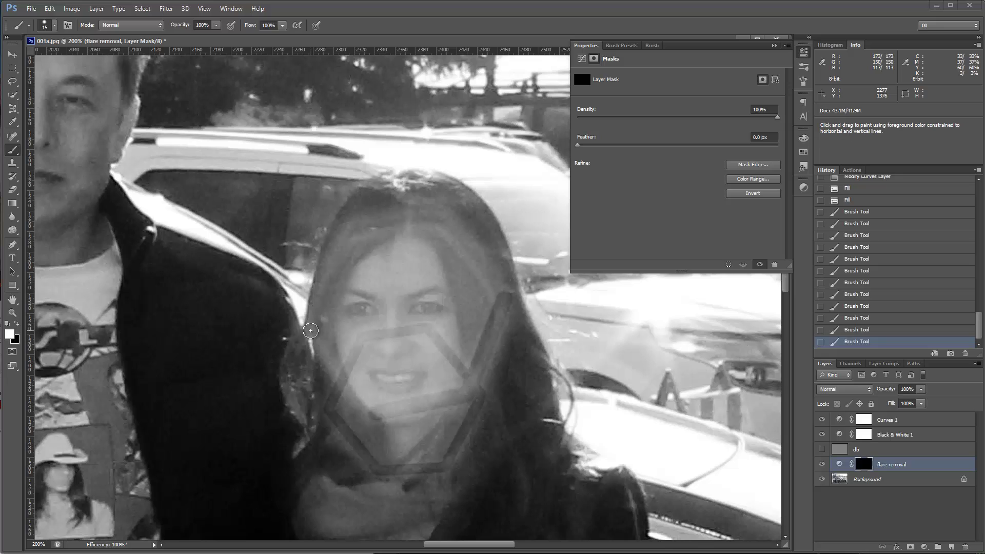
left_click(310, 331, "shift")
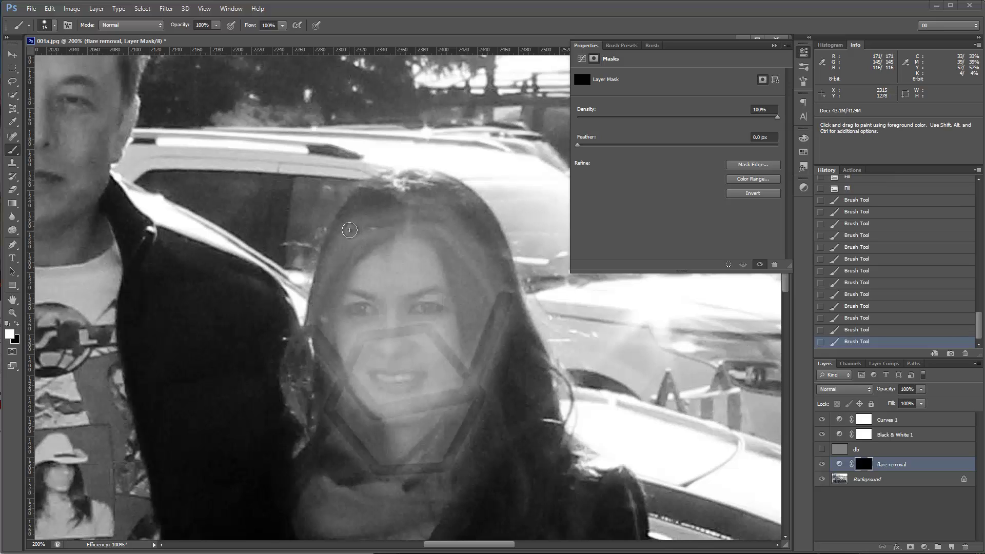
left_click(349, 230, "shift")
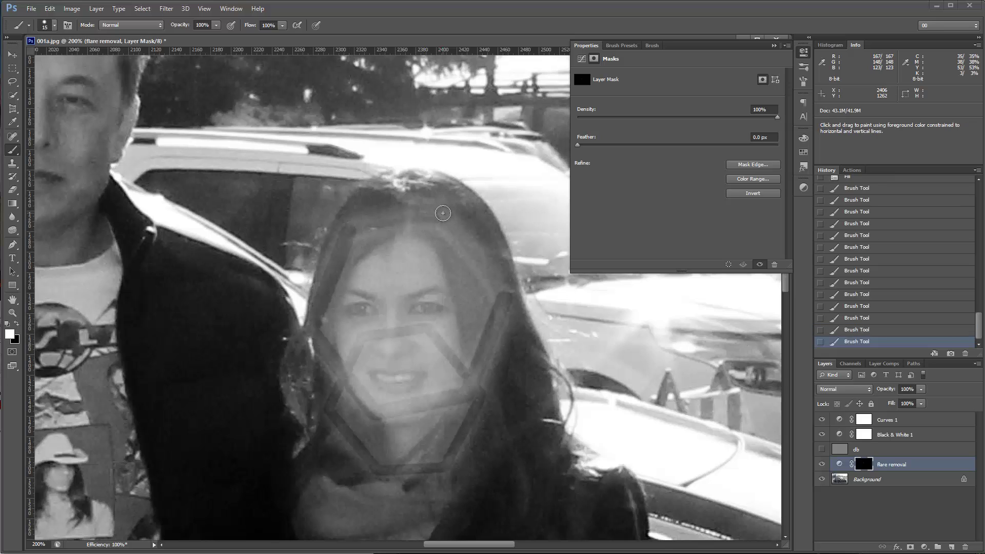
left_click(442, 213, "shift")
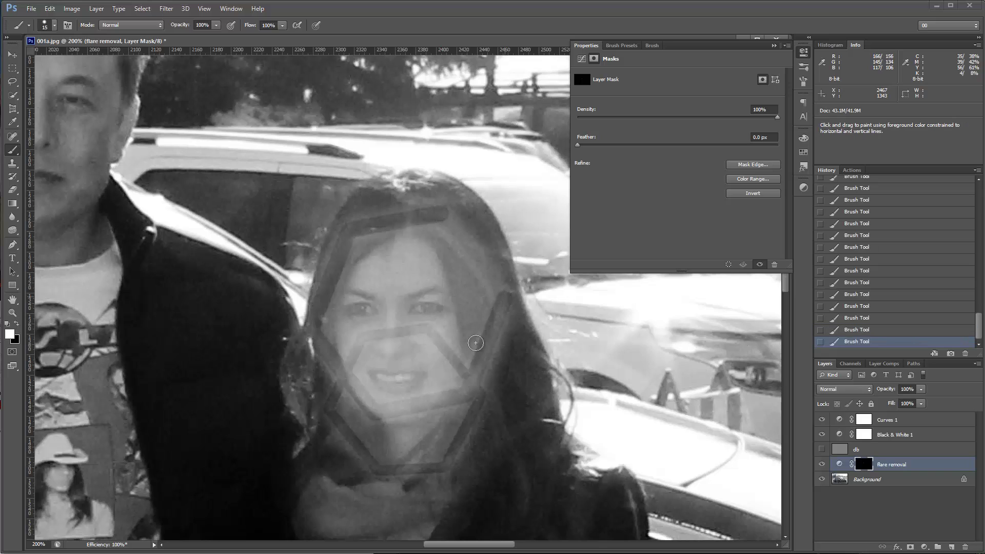
left_click(505, 297, "shift")
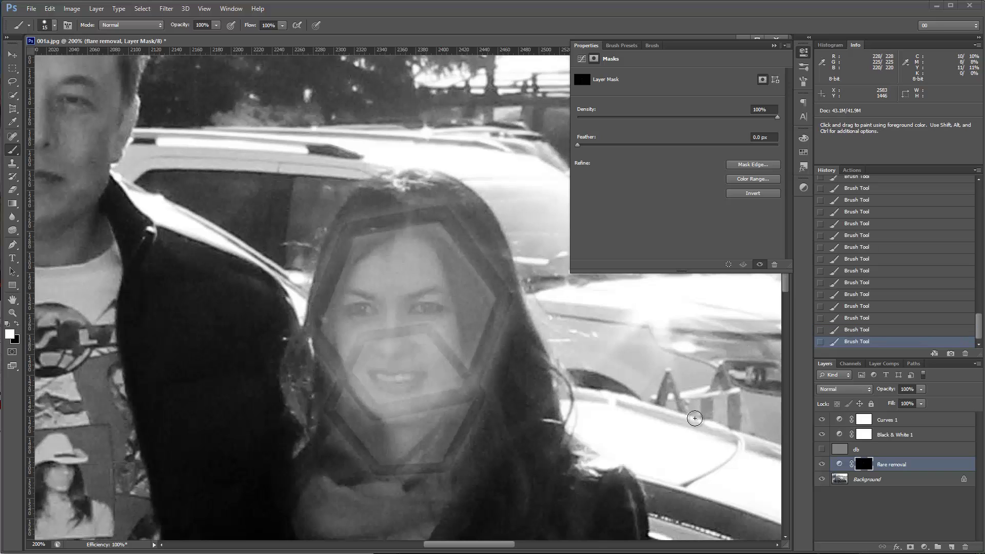
left_click(862, 464, "alt")
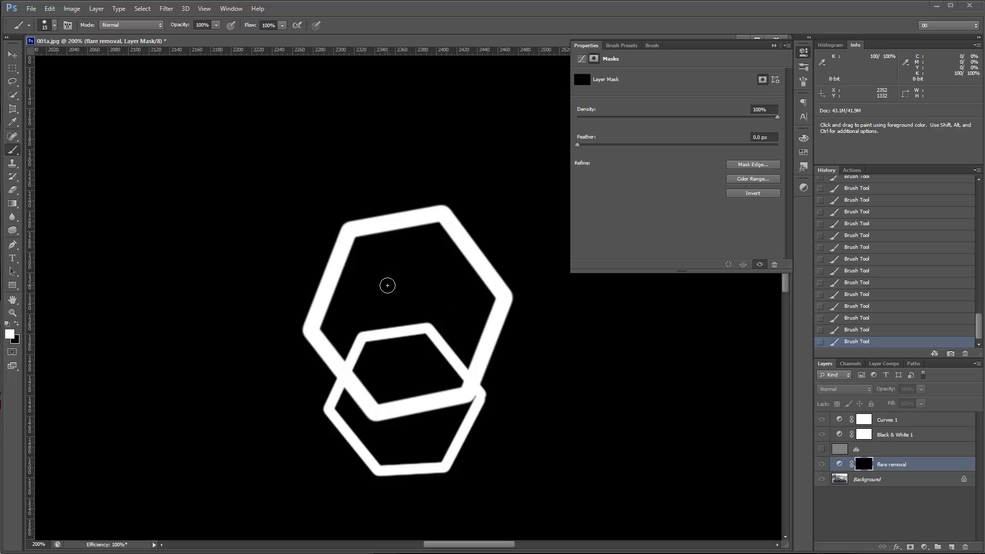
Fill the hexagon interiors on the flare removal mask with white using the Paint Bucket
left_click(18, 206)
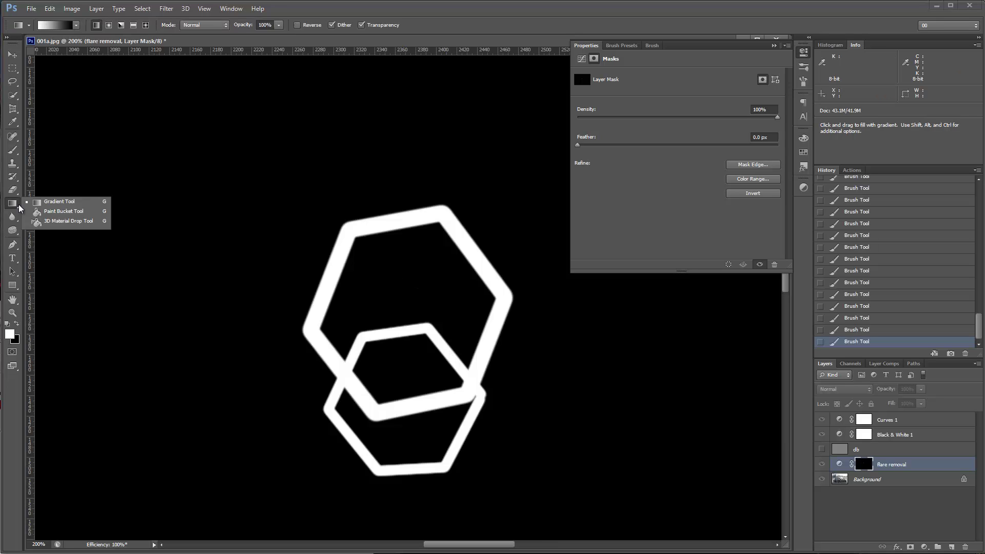
left_click(64, 212)
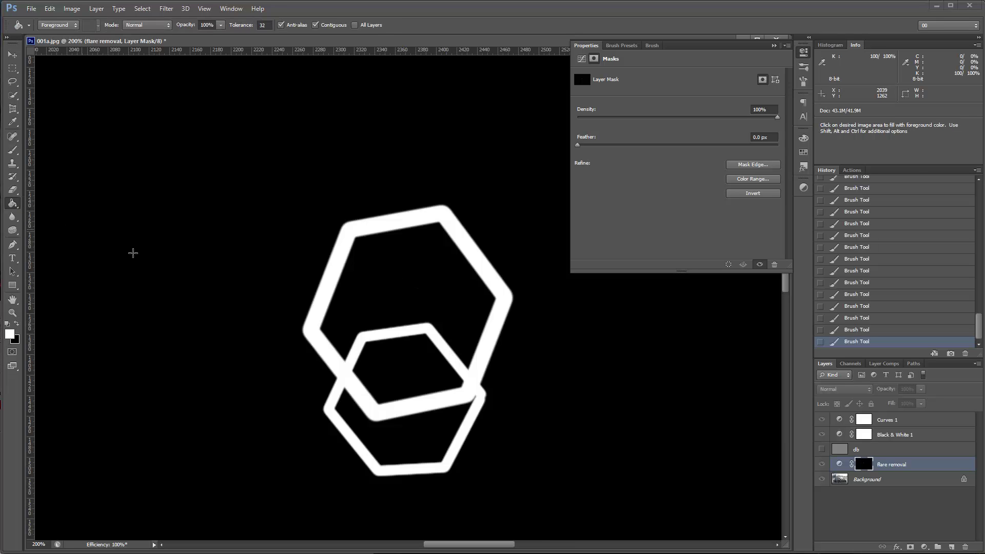
left_click(400, 282)
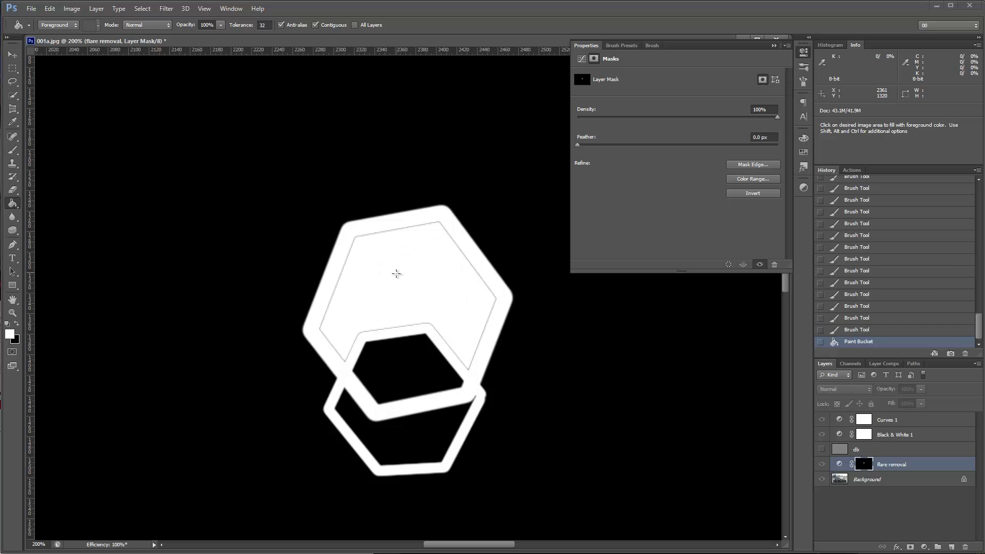
left_click(400, 366)
left_click(418, 451)
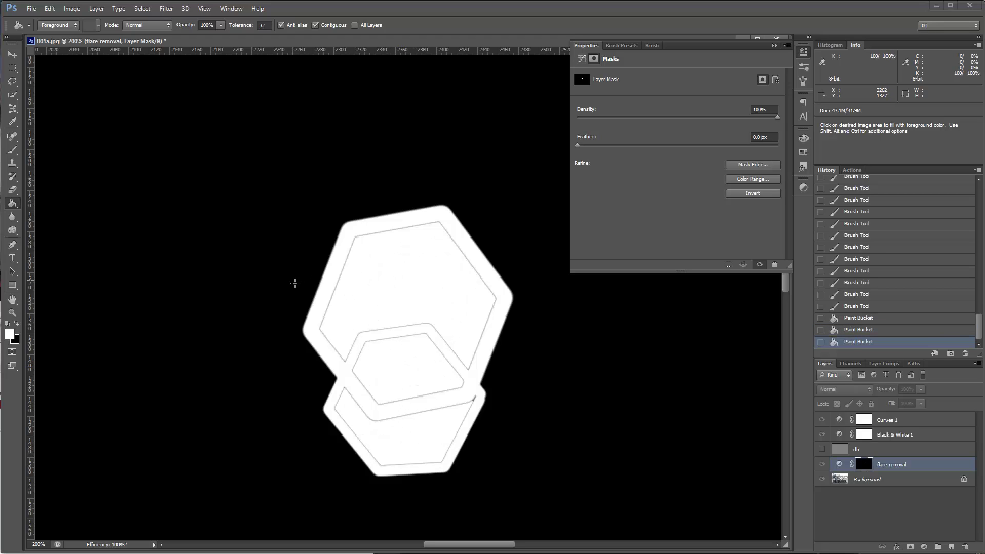
Brush white over the grey outlines on the outer edges and the middle hexagon
key("b")
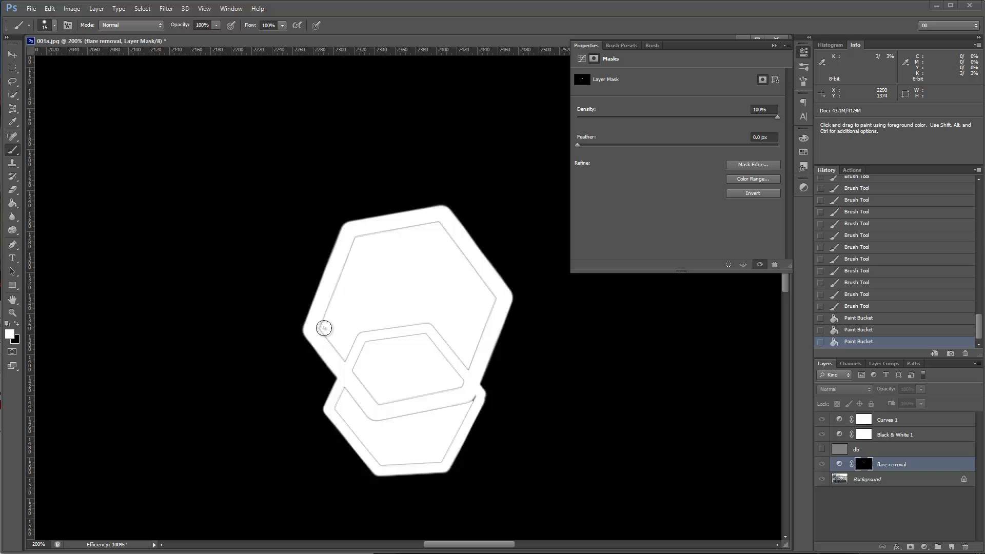
left_click(324, 328)
left_click(358, 231, "shift")
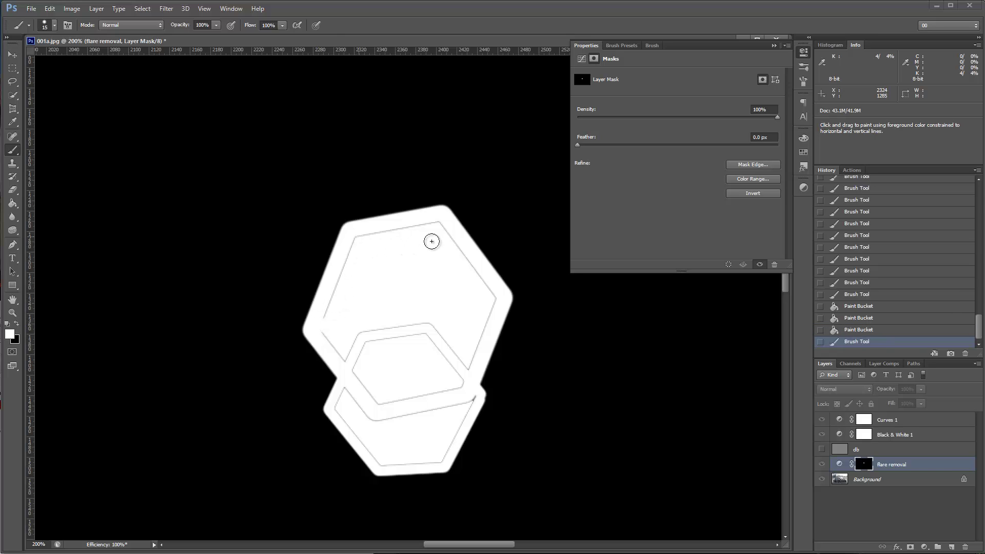
left_click(442, 226, "shift")
left_click(492, 302, "shift")
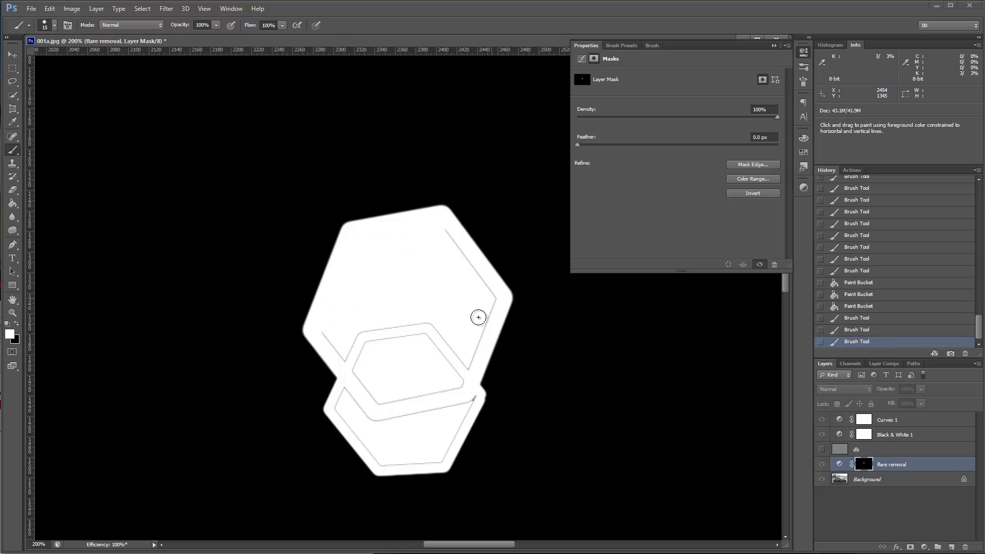
left_click(471, 363, "shift")
left_click(431, 321, "shift")
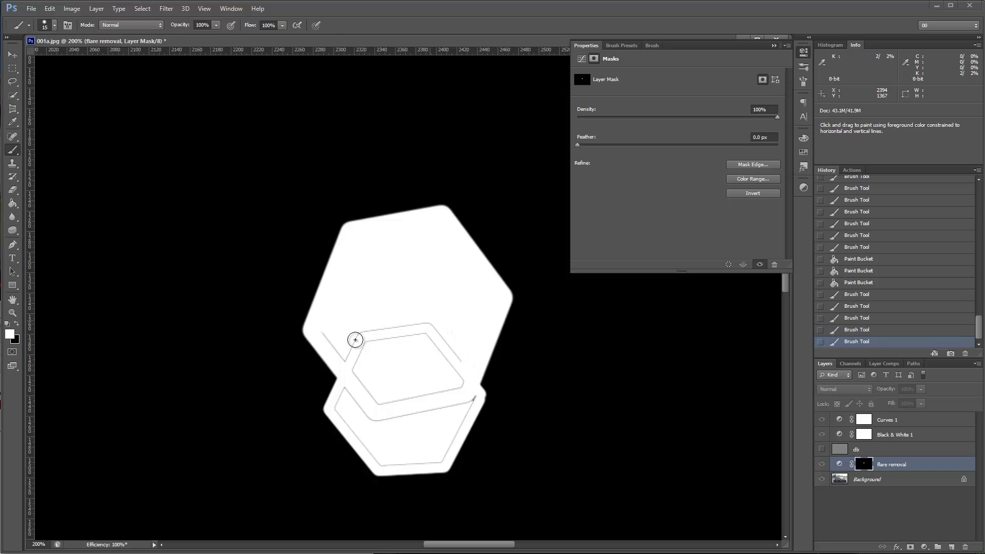
left_click(359, 334, "shift")
left_click(324, 332)
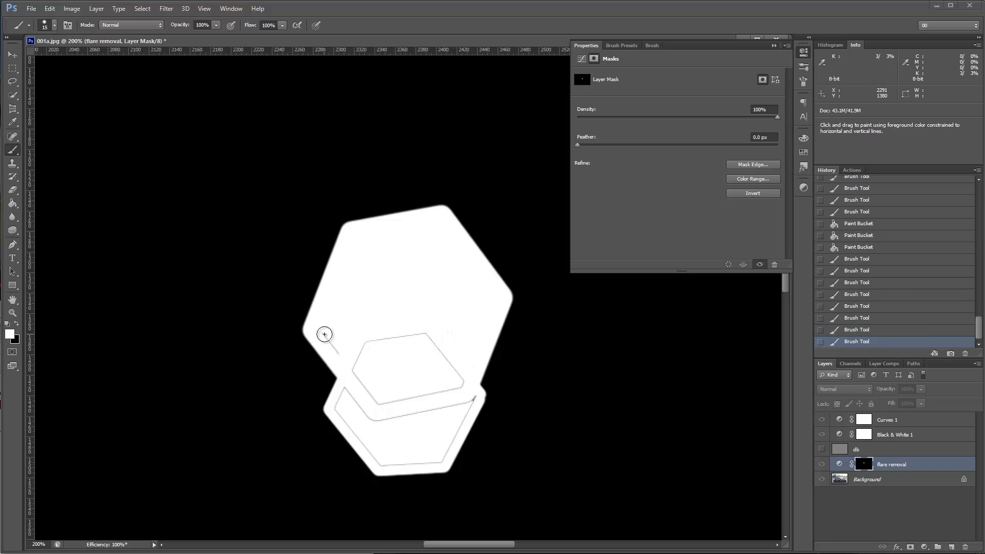
left_click(355, 378, "shift")
left_click(376, 400, "shift")
left_click(462, 385, "shift")
left_click(425, 336, "shift")
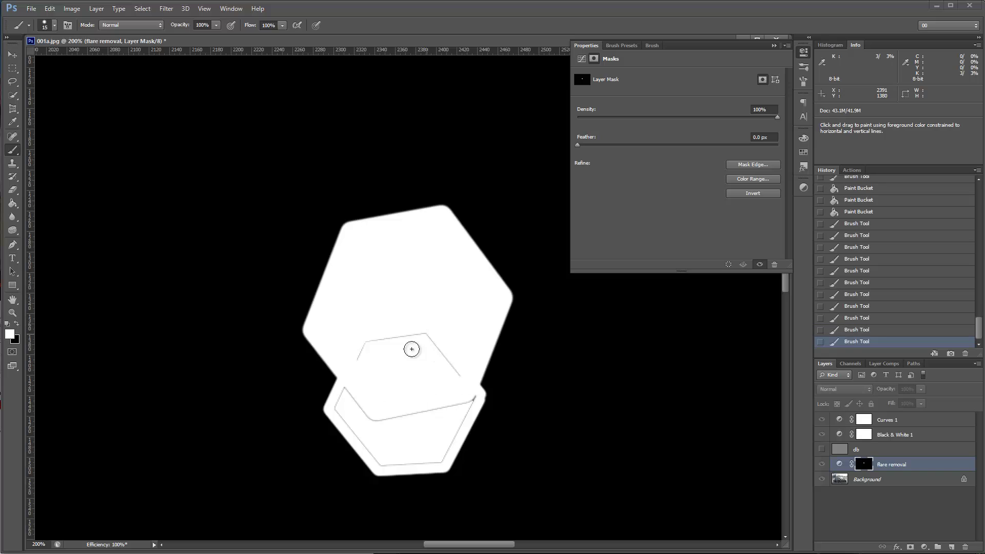
left_click(365, 366, "shift")
Whiten the lower hexagon's remaining grey outlines and return from the mask view to the photo
left_click(346, 393, "shift")
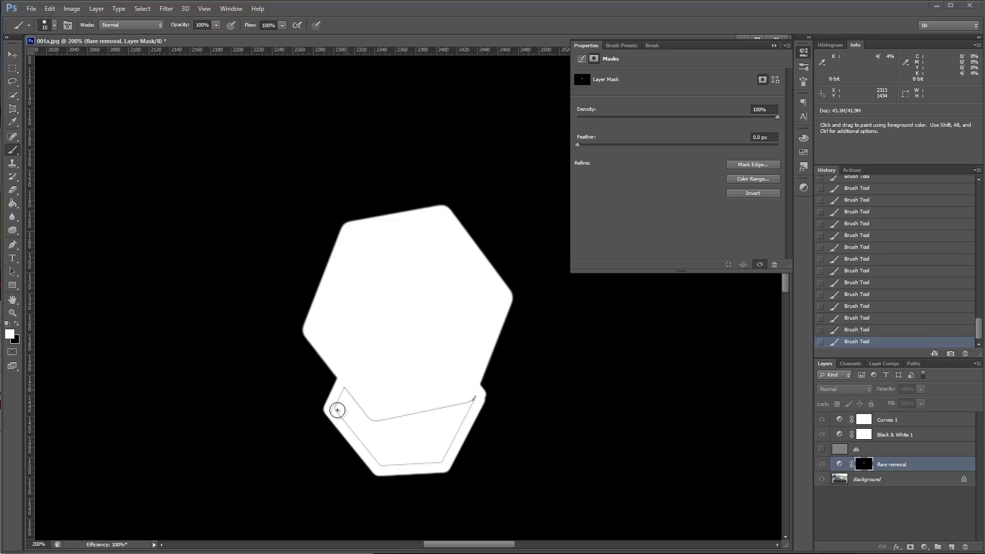
left_click(378, 468, "shift")
left_click(440, 462, "shift")
left_click(473, 400, "shift")
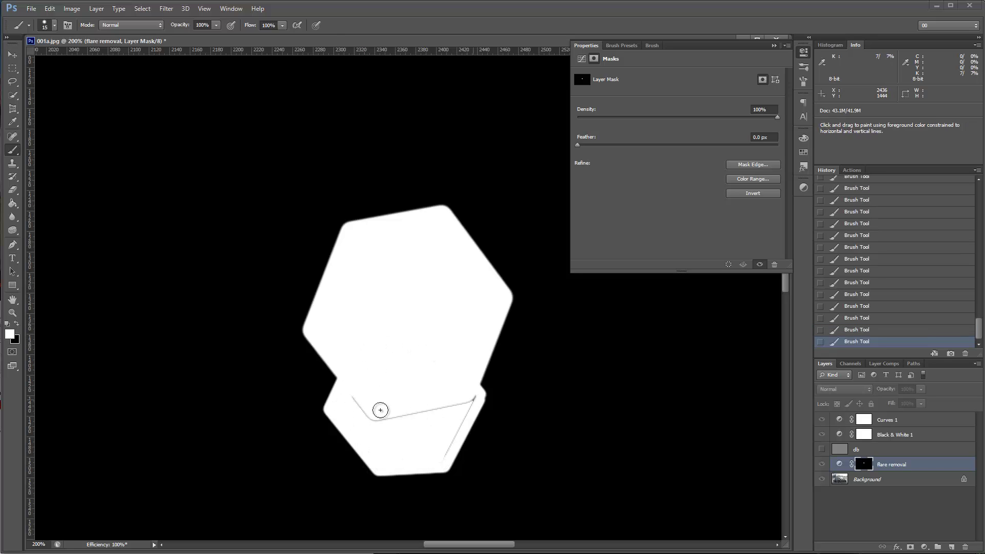
left_click(376, 421, "shift")
left_click(461, 404, "shift")
left_click(862, 464, "alt")
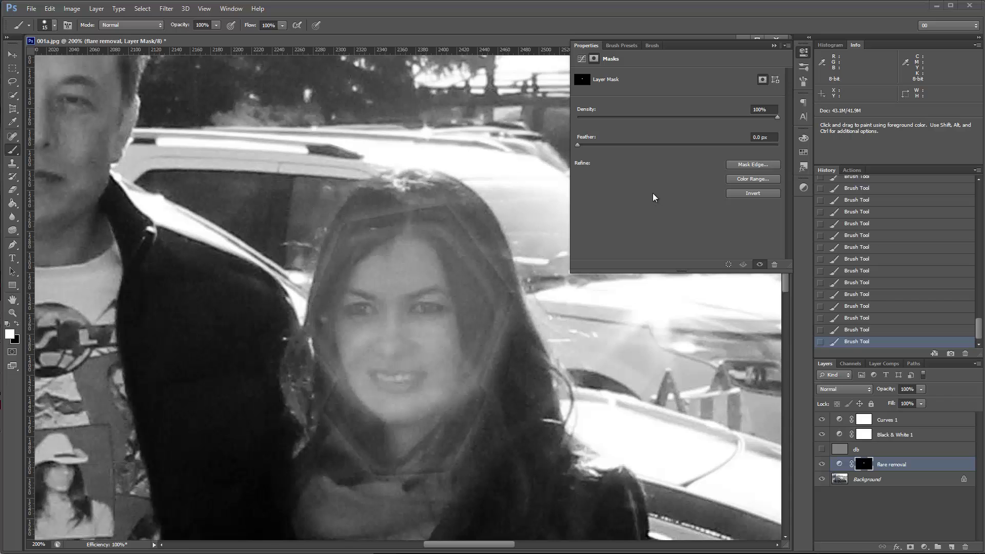
Pull the flare removal curve down to map 139 to 114, then retarget its mask
key("ctrl+2")
left_click_drag(687, 172, 693, 175)
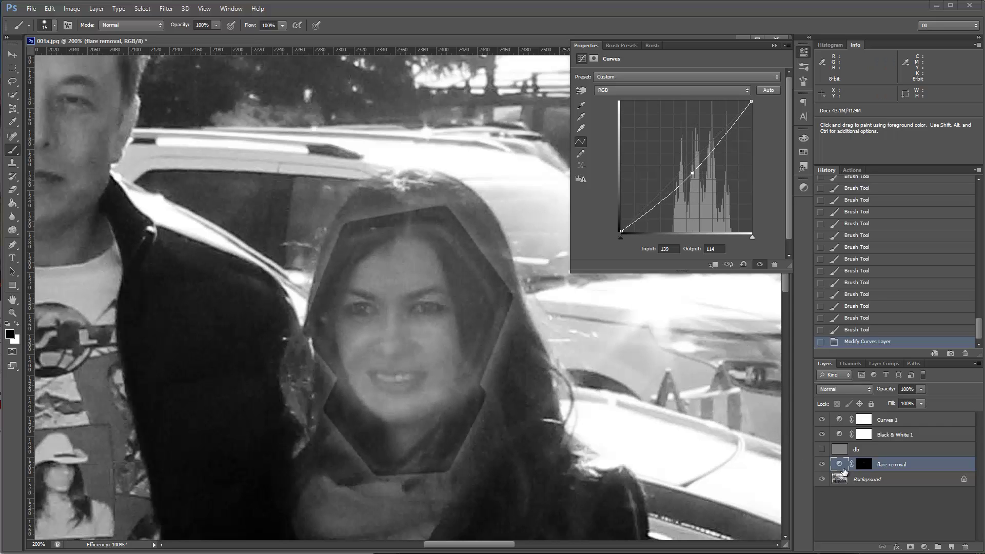
left_click(865, 464)
key("x")
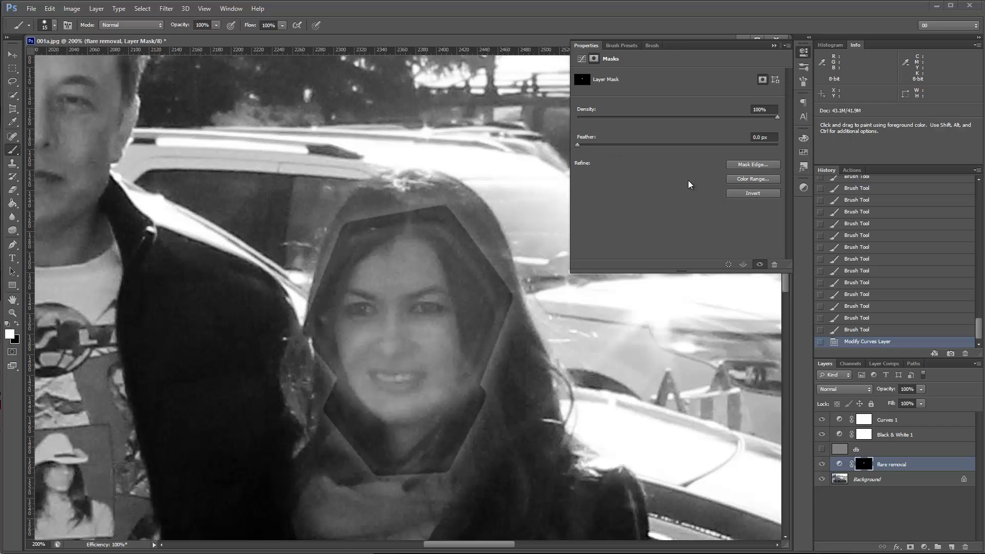
Feather the flare removal mask and refine its edge with Smooth, Feather and Shift Edge
mouse_move(579, 149)
left_mouse_down()
mouse_move(615, 149)
mouse_move(579, 149)
left_mouse_up()
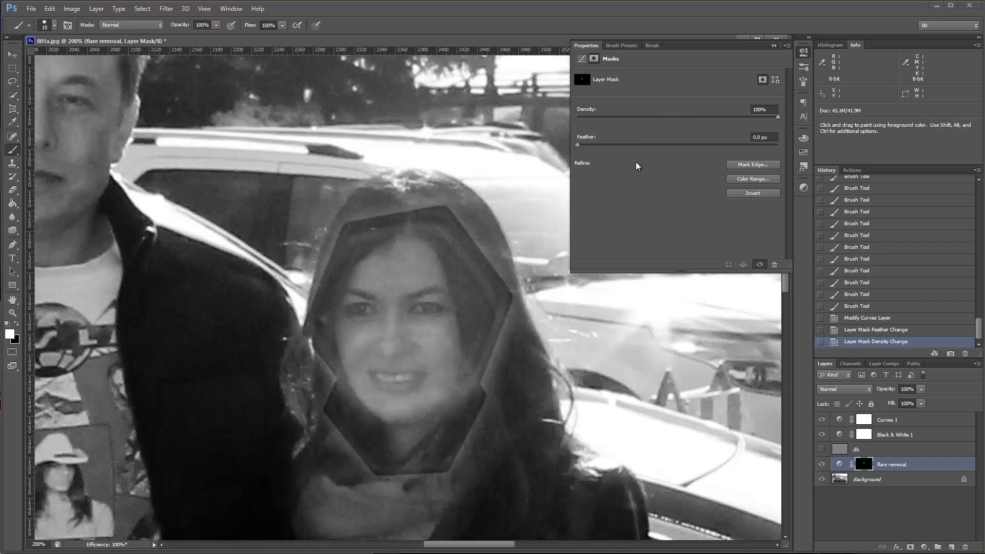
left_click_drag(638, 146, 570, 159)
left_click(752, 165)
left_click_drag(716, 218, 756, 262)
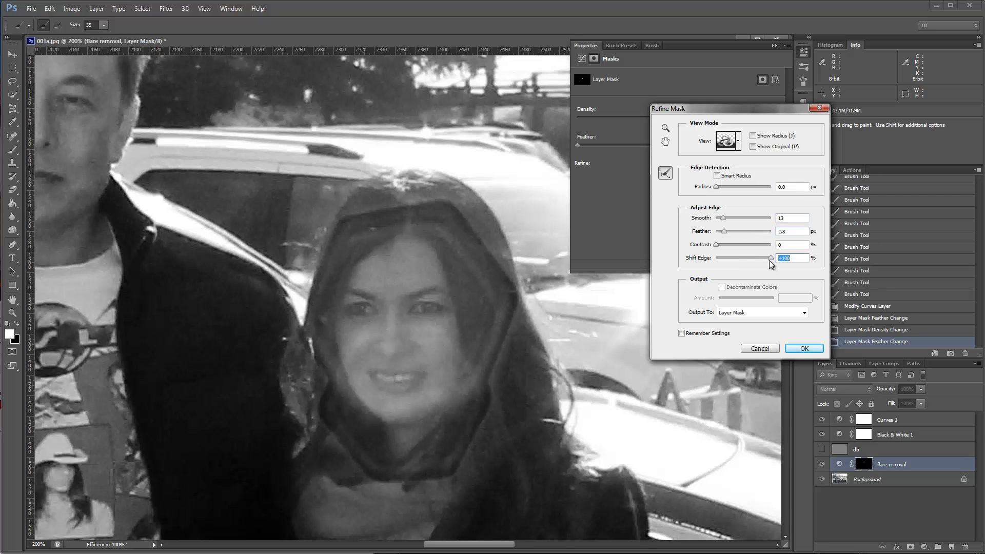
mouse_move(725, 231)
left_mouse_down()
mouse_move(735, 231)
mouse_move(750, 260)
mouse_move(733, 234)
left_mouse_up()
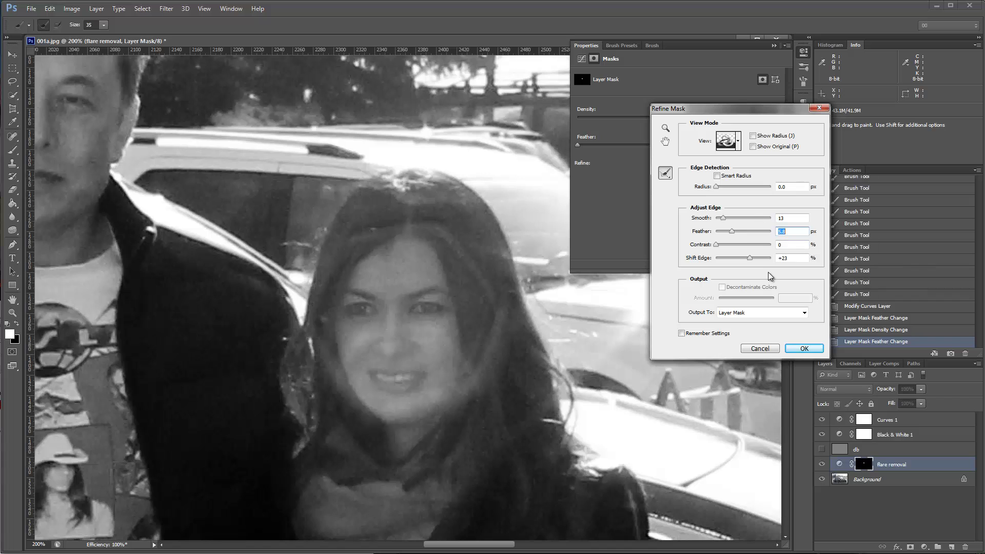
left_click(804, 348)
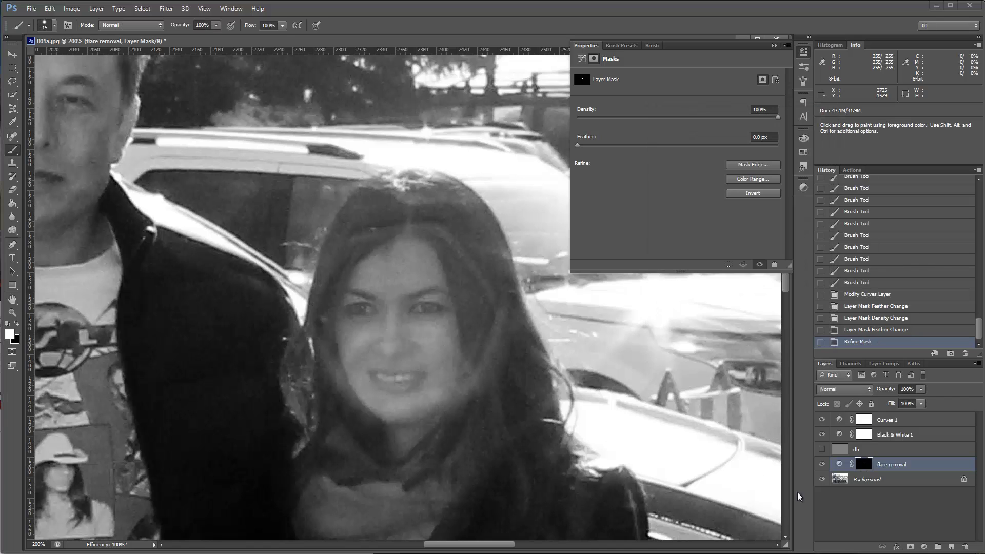
Toggle the flare removal layer off and on to compare the blended face
left_click(822, 464)
left_click(823, 465)
left_click(823, 464)
left_click(823, 464)
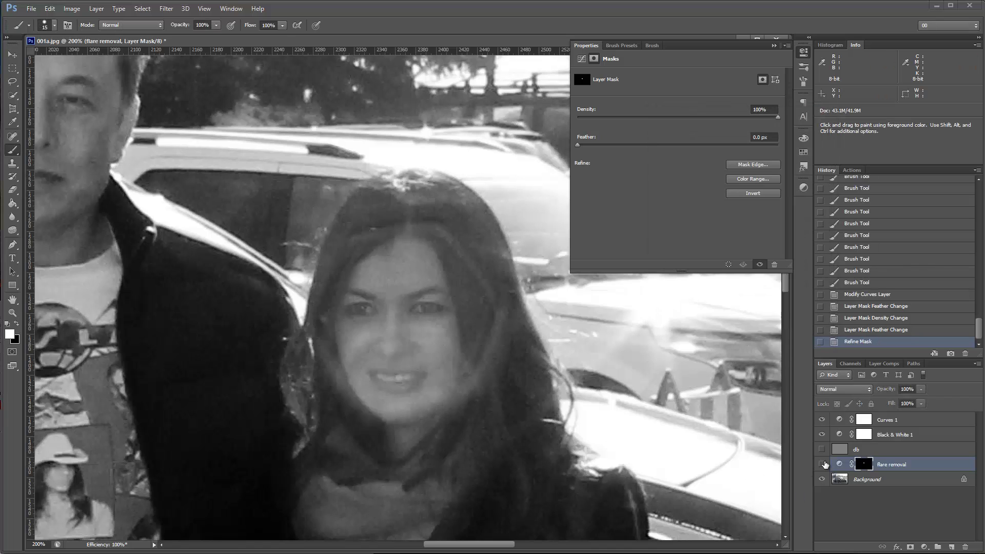
left_click(822, 465)
left_click(823, 464)
left_click_drag(829, 450, 965, 547)
key("x")
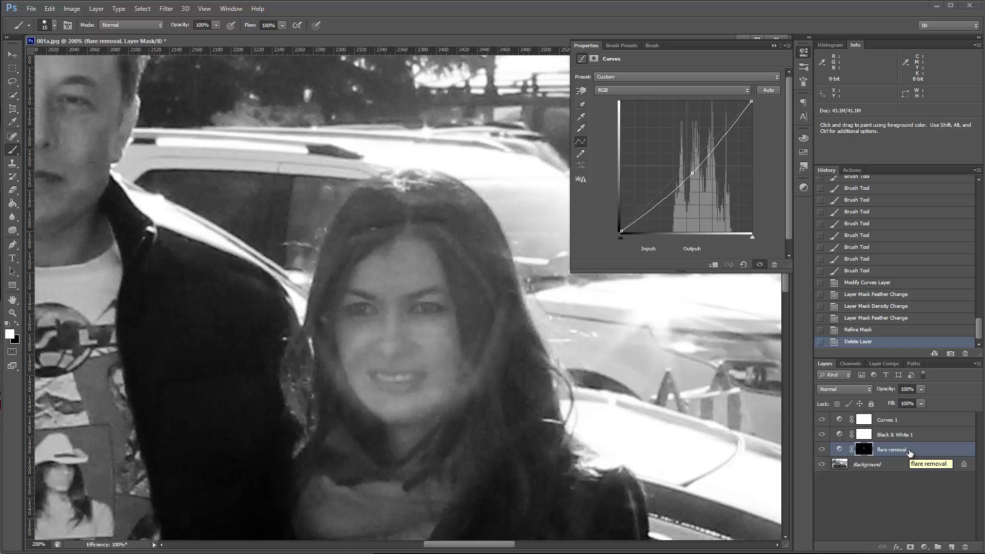
left_click(822, 449)
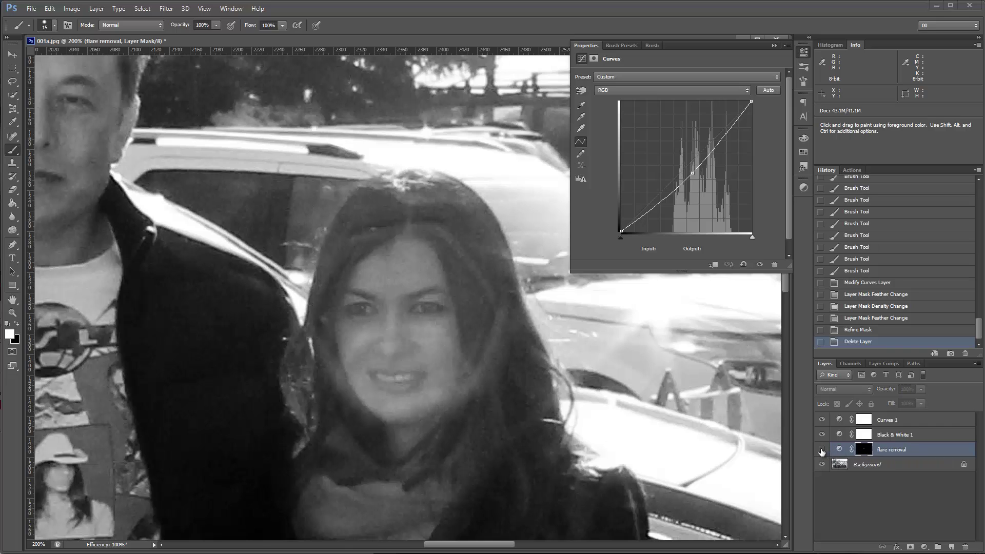
left_click(822, 449)
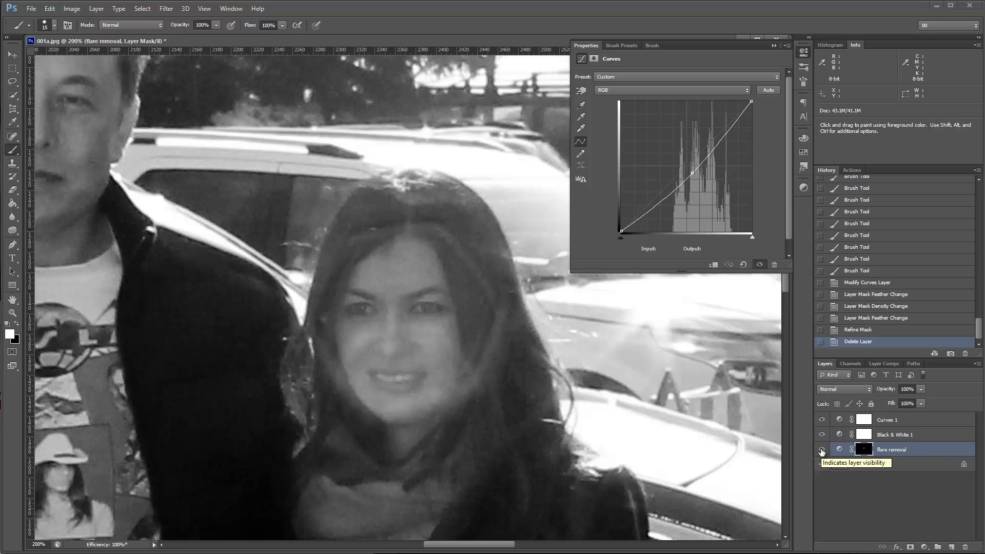
left_click_drag(220, 210, 371, 294)
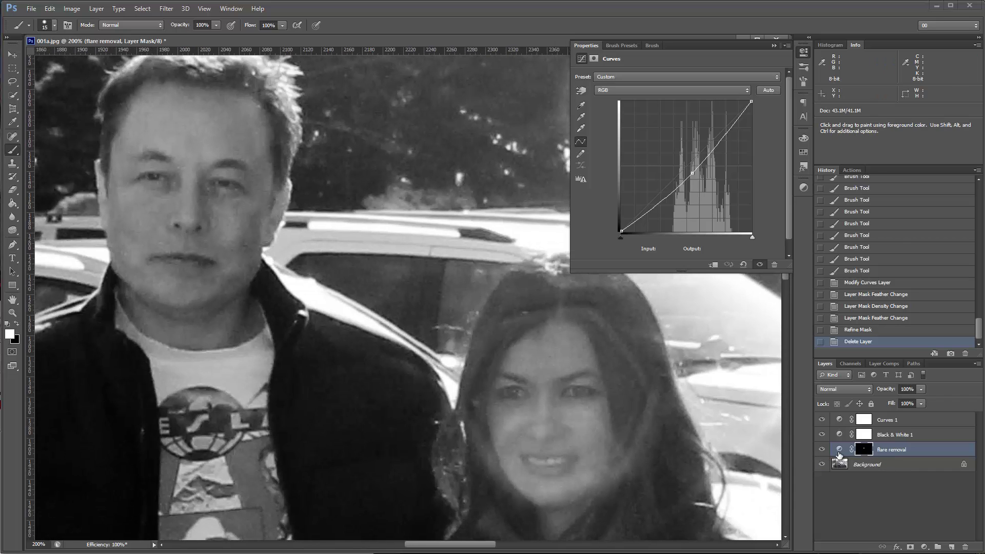
left_click(822, 449)
left_click(822, 450)
left_click(822, 450)
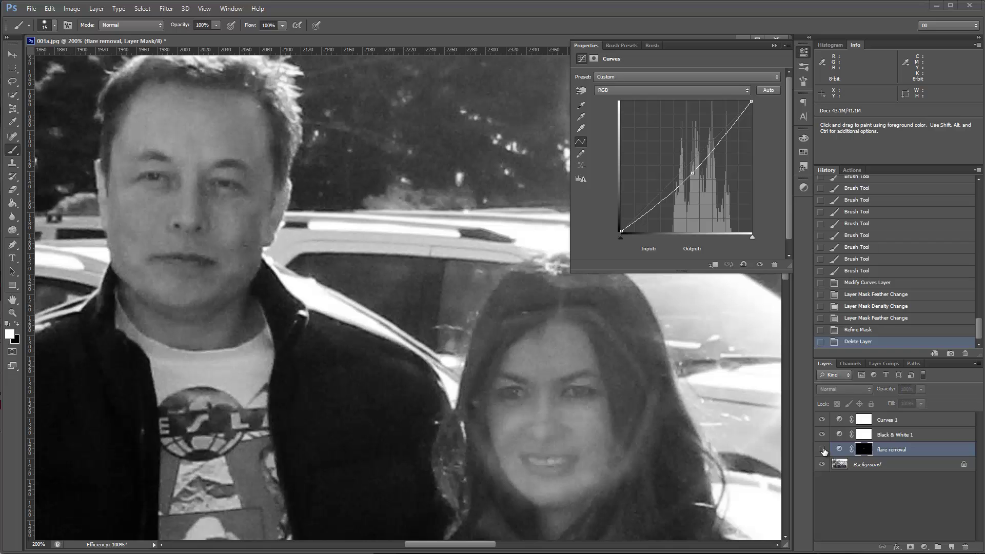
left_click(822, 450)
left_click_drag(495, 359, 479, 345)
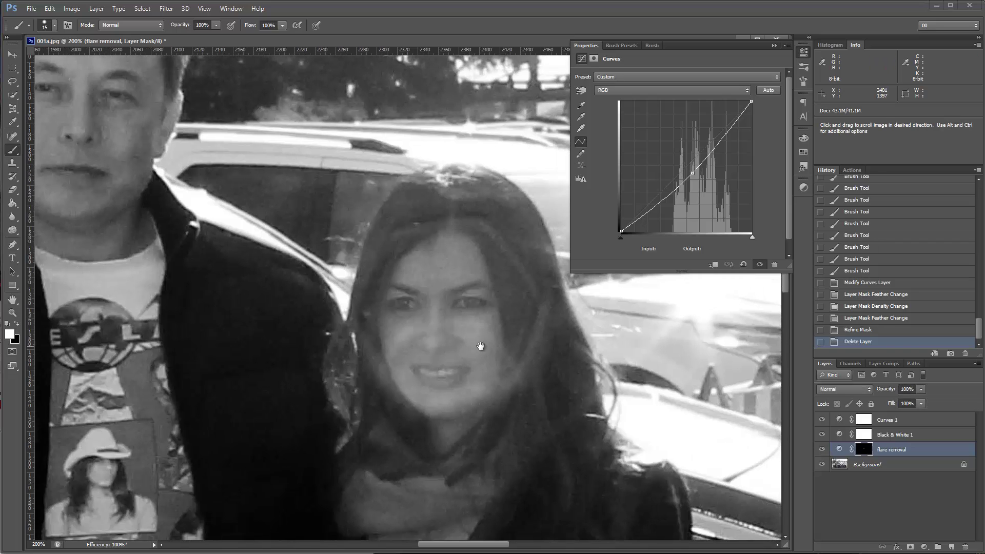
left_click(822, 449)
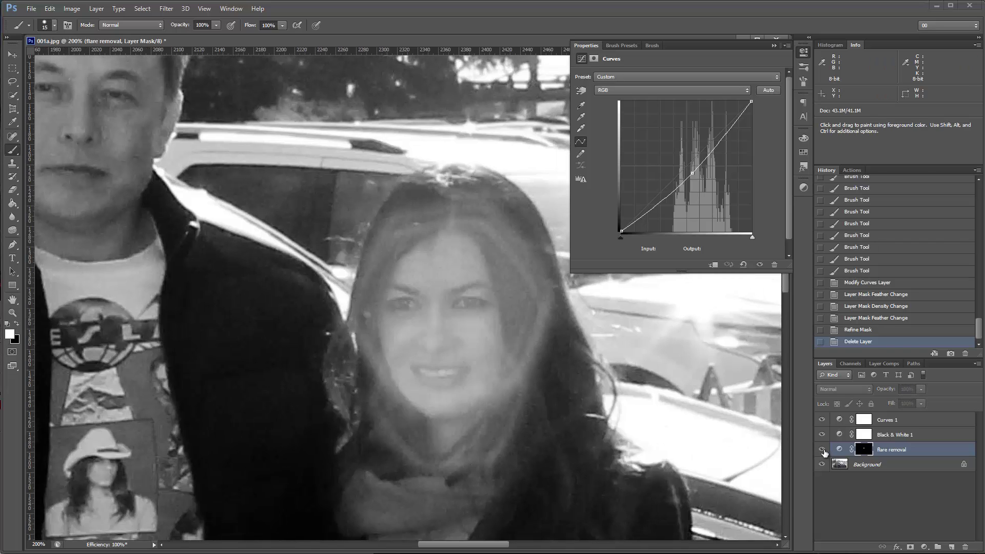
left_click(822, 449)
left_click(822, 450)
left_click(822, 450)
left_click(822, 450)
left_click(822, 449)
left_click(822, 449)
left_click(822, 450)
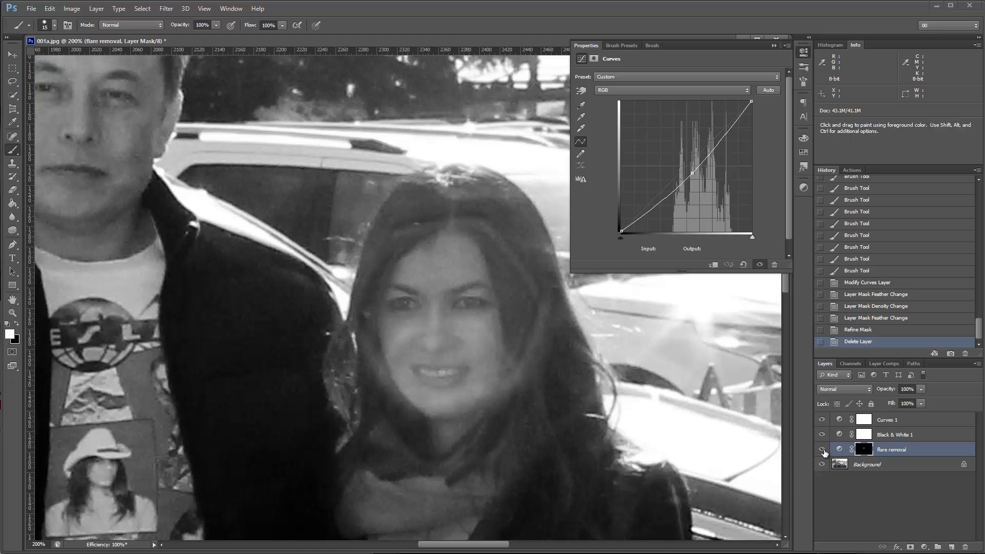
left_click(822, 450)
left_click(821, 449)
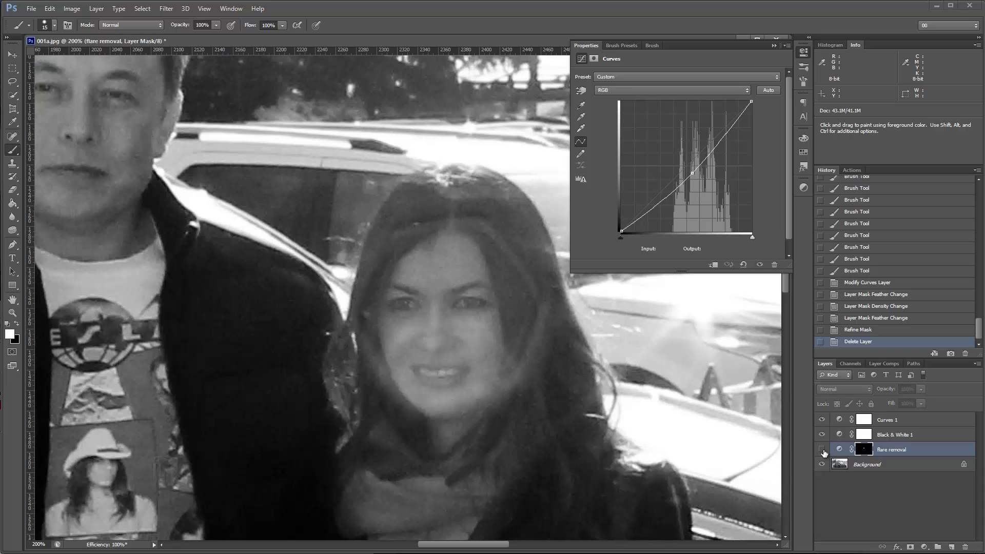
left_click(821, 450)
left_click(822, 449)
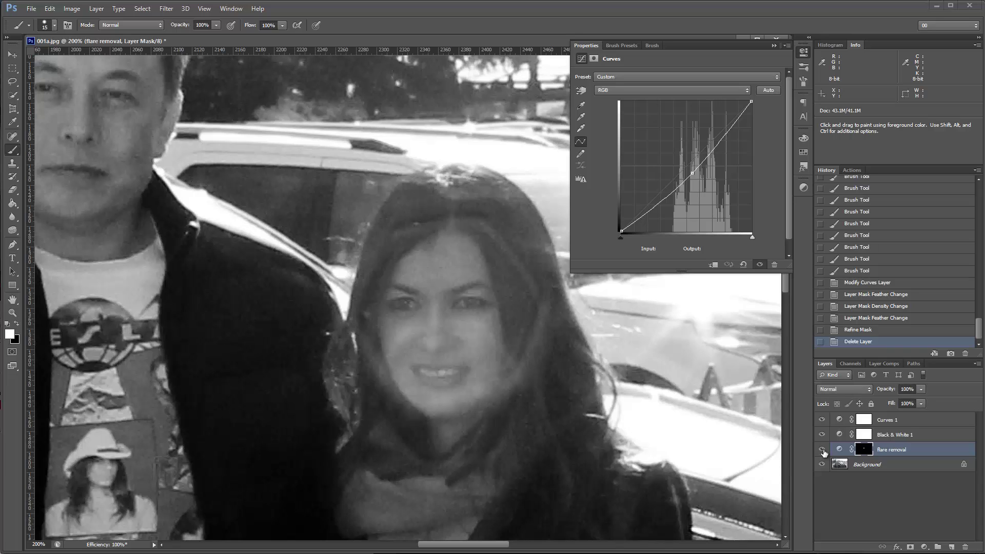
left_click(822, 450)
left_click(822, 449)
left_click(822, 449)
left_click(821, 449)
left_click(821, 449)
left_click(822, 449)
left_click(822, 450)
left_click(822, 450)
Create a new layer named db in Soft Light mode filled with 50% gray
key("ctrl+shift+n")
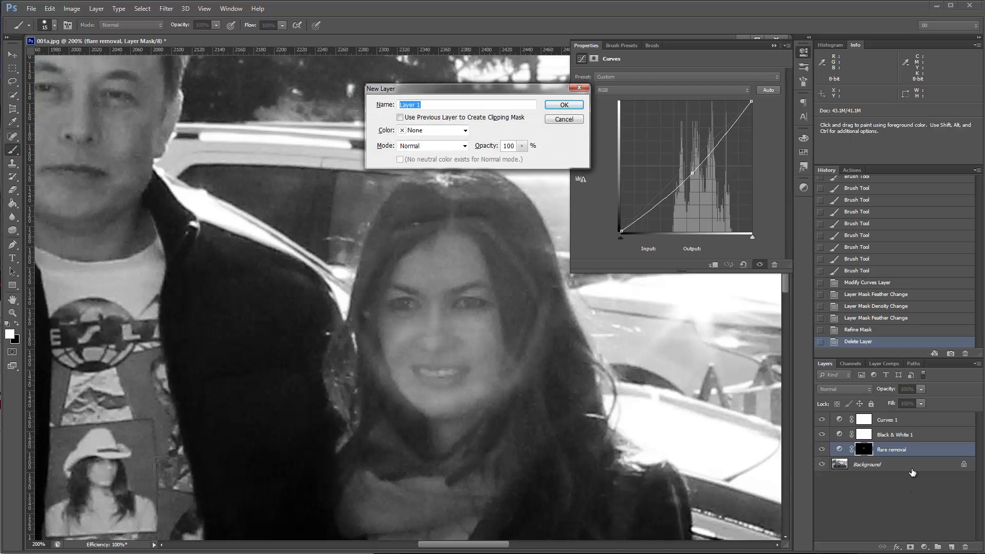
type("db")
left_click(444, 148)
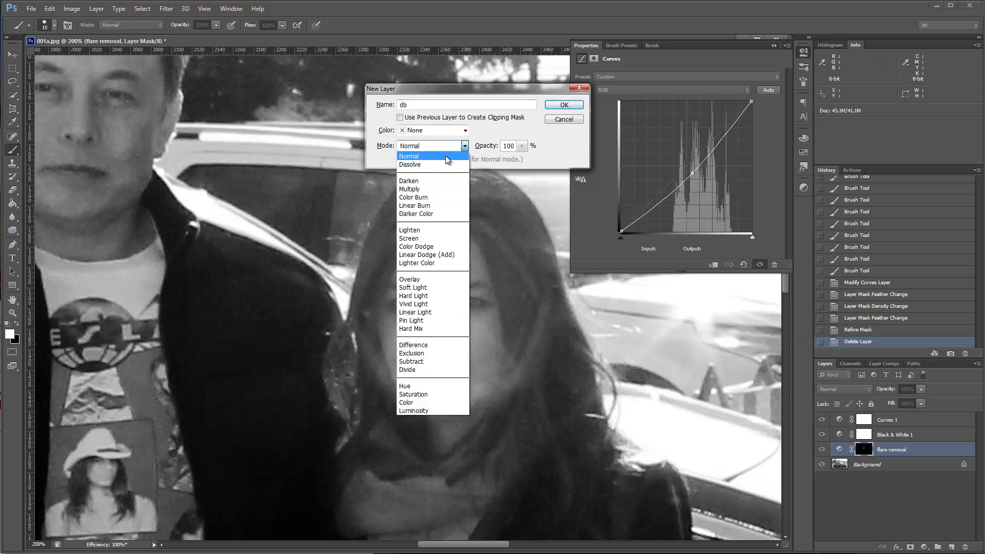
left_click(430, 286)
left_click(482, 159)
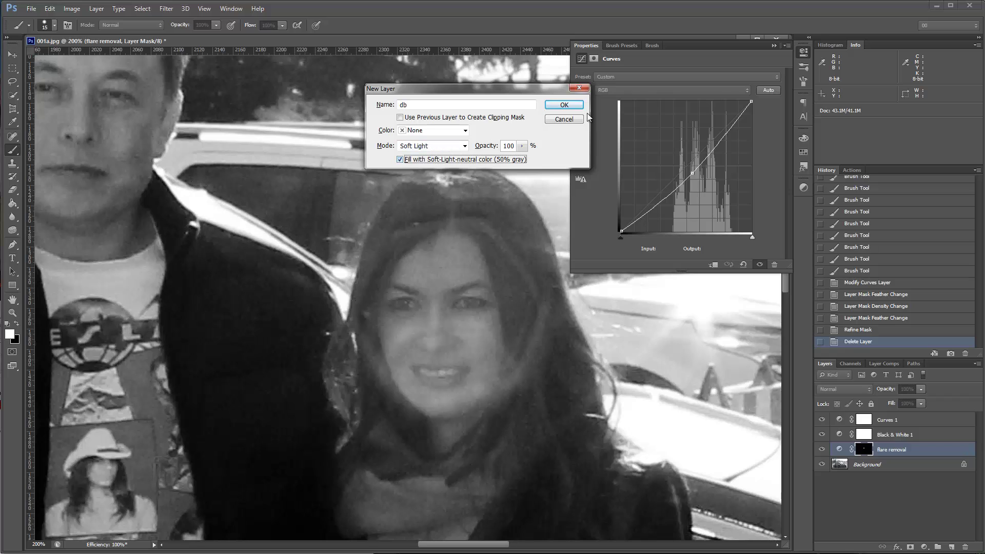
left_click(564, 105)
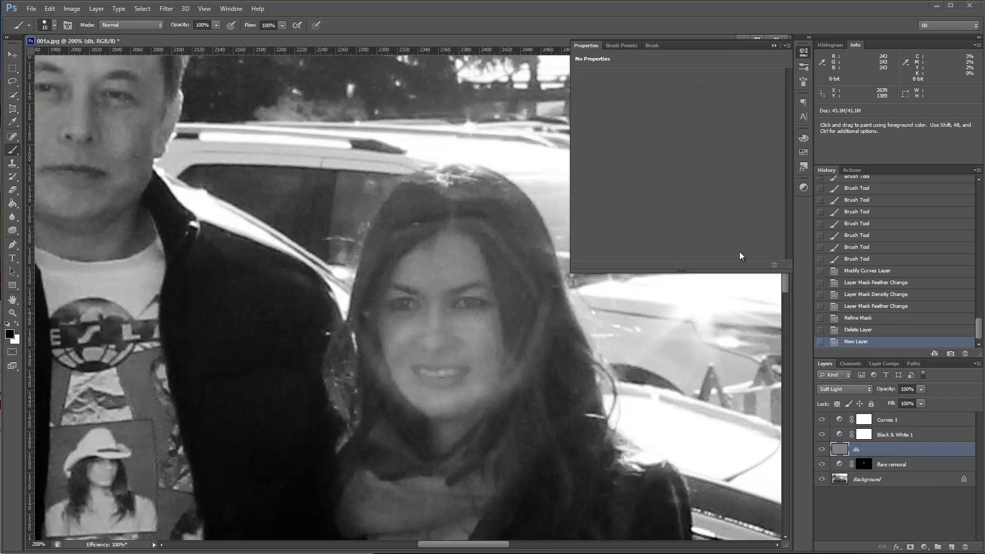
Collapse the Properties panel, undo a test stroke, and lower brush flow to 4%
left_click(808, 50)
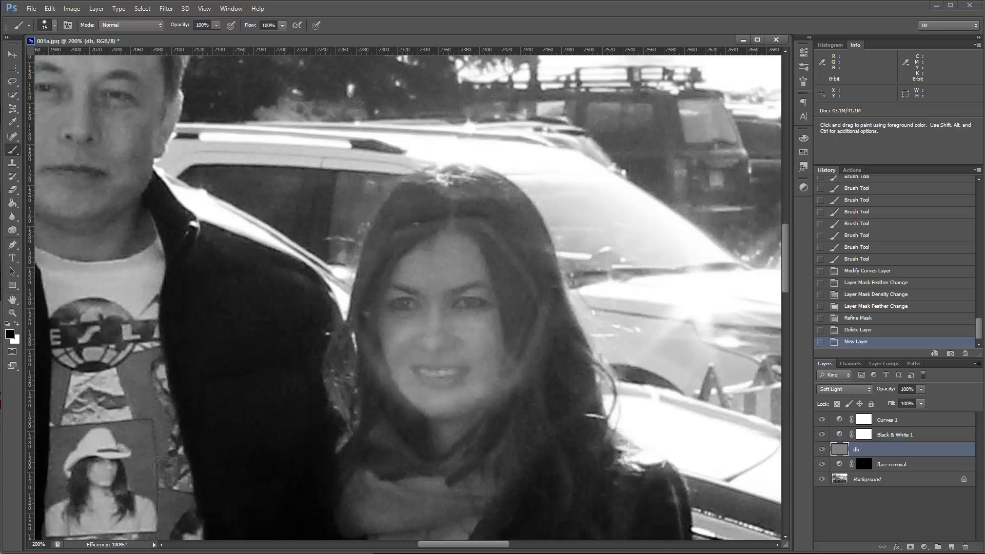
mouse_move(451, 265)
left_mouse_down()
mouse_move(476, 291)
mouse_move(480, 310)
left_mouse_up()
key("ctrl+z")
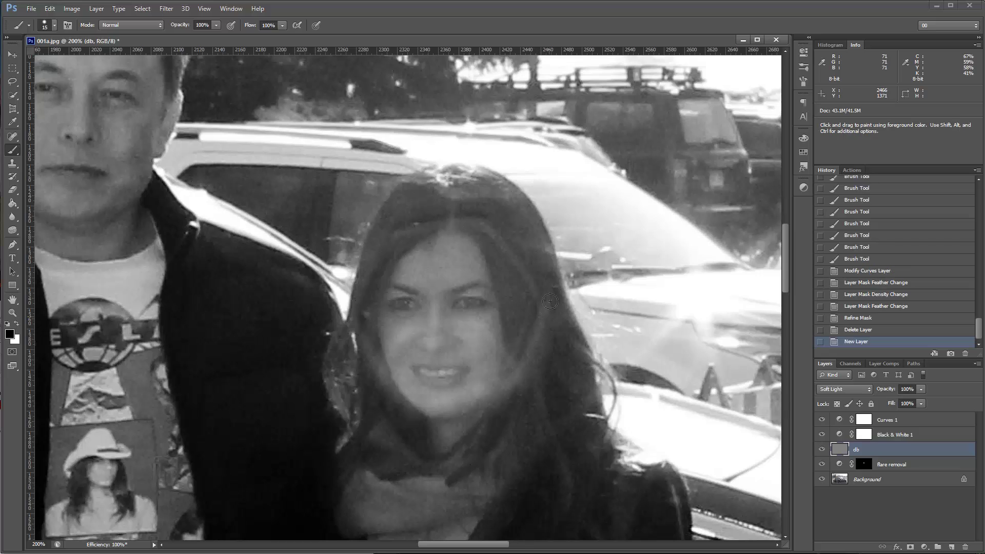
left_click_drag(250, 28, 203, 33)
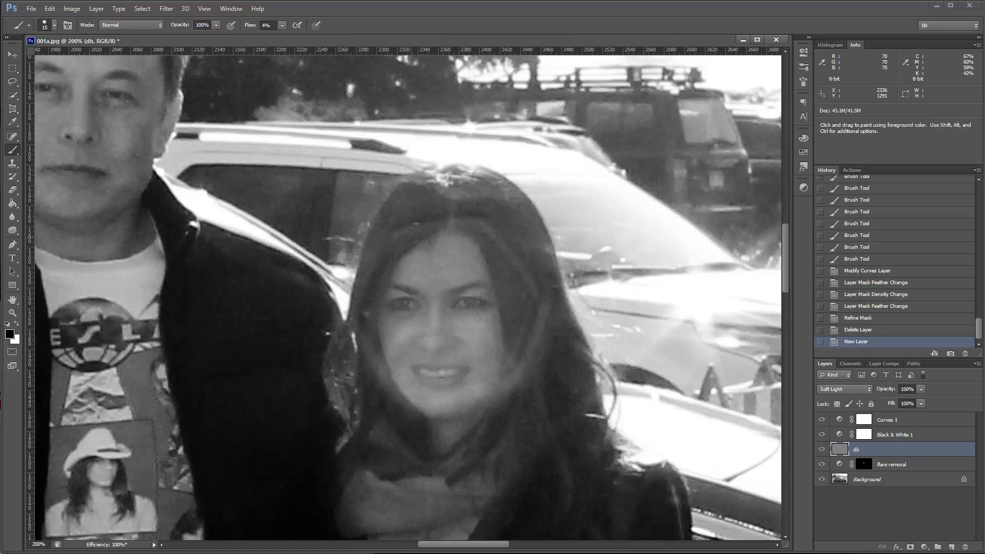
Zoom in on the face and set the brush to 30% hardness and 9 px
key("ctrl+plus")
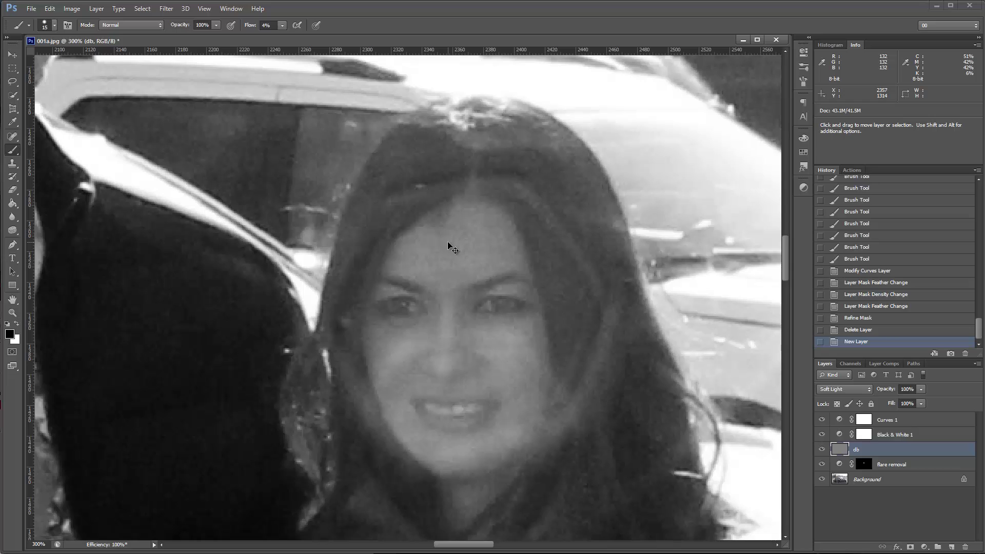
scroll(448, 247, "right", 3)
scroll(455, 336, "down", 3)
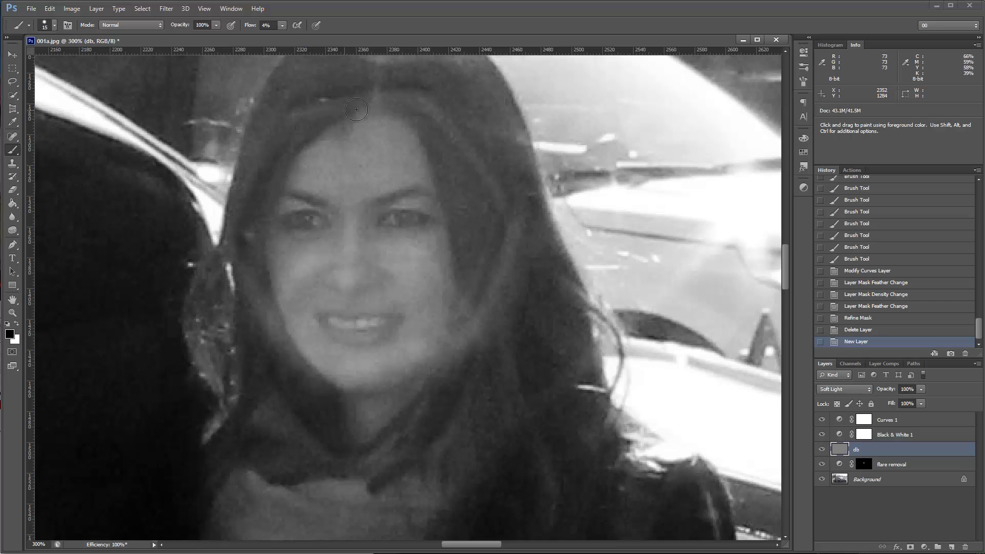
right_click(379, 116)
mouse_move(433, 158)
left_mouse_down()
mouse_move(409, 158)
mouse_move(422, 159)
left_mouse_up()
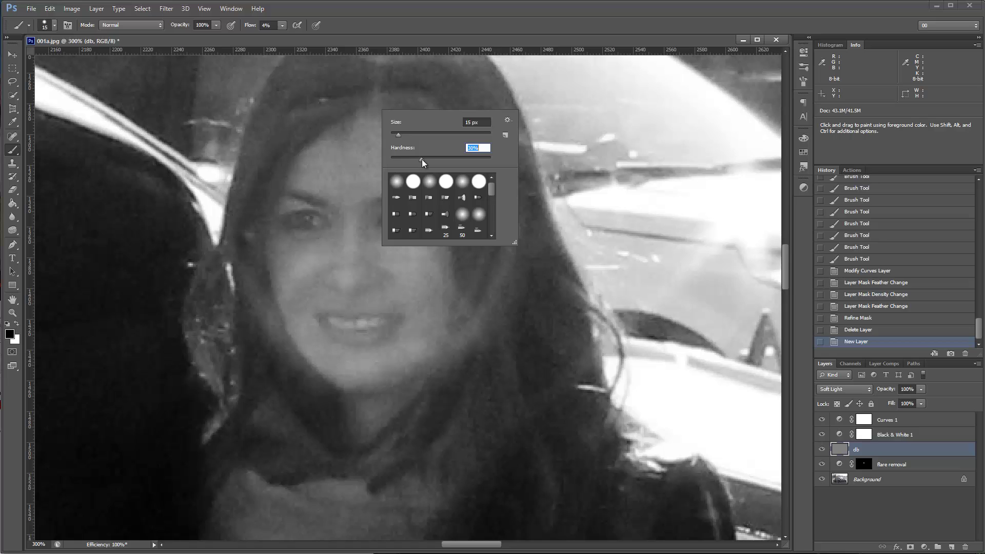
left_click(497, 16)
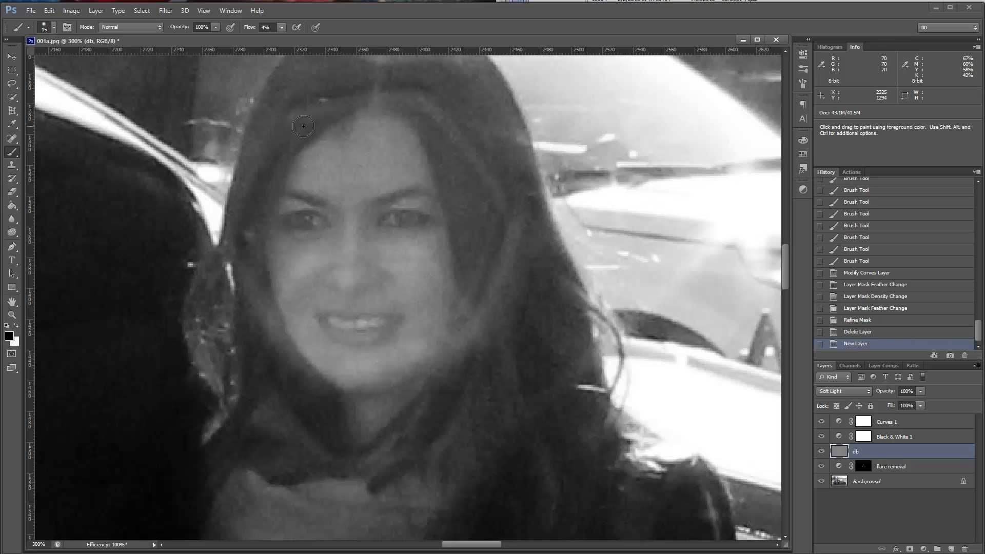
key("bracketleft")
key("bracketleft")
Paint faint black strokes along the woman's hairline and hair edge on db
left_click_drag(299, 116, 360, 106)
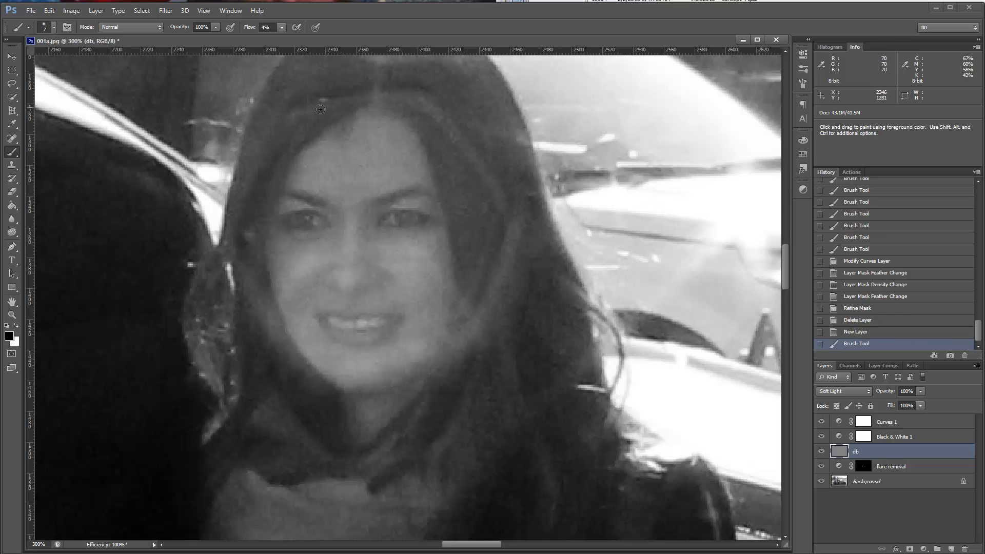
left_click_drag(297, 116, 328, 105)
left_click_drag(308, 110, 370, 98)
mouse_move(334, 103)
left_mouse_down()
mouse_move(395, 95)
mouse_move(432, 112)
mouse_move(505, 205)
left_mouse_up()
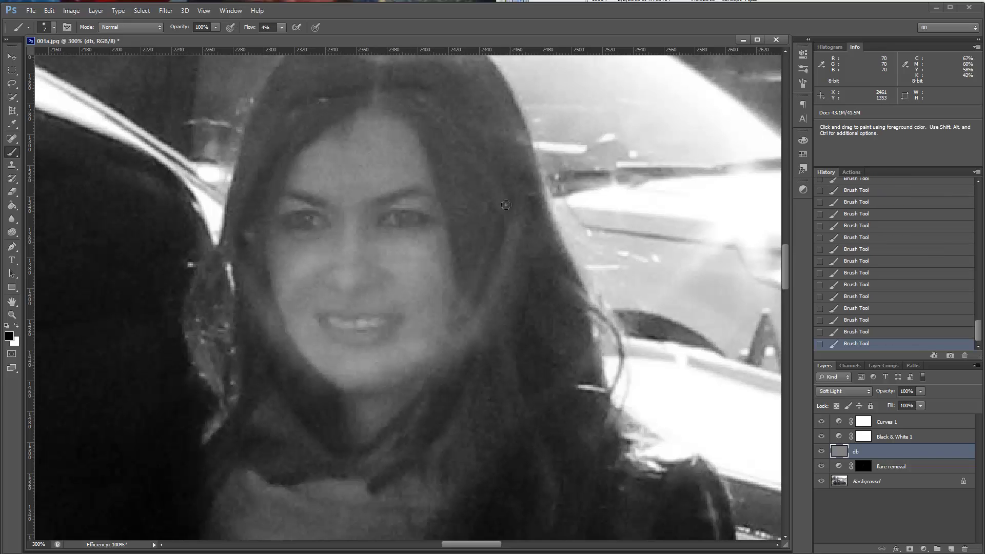
key("bracketright")
left_click_drag(485, 314, 496, 281)
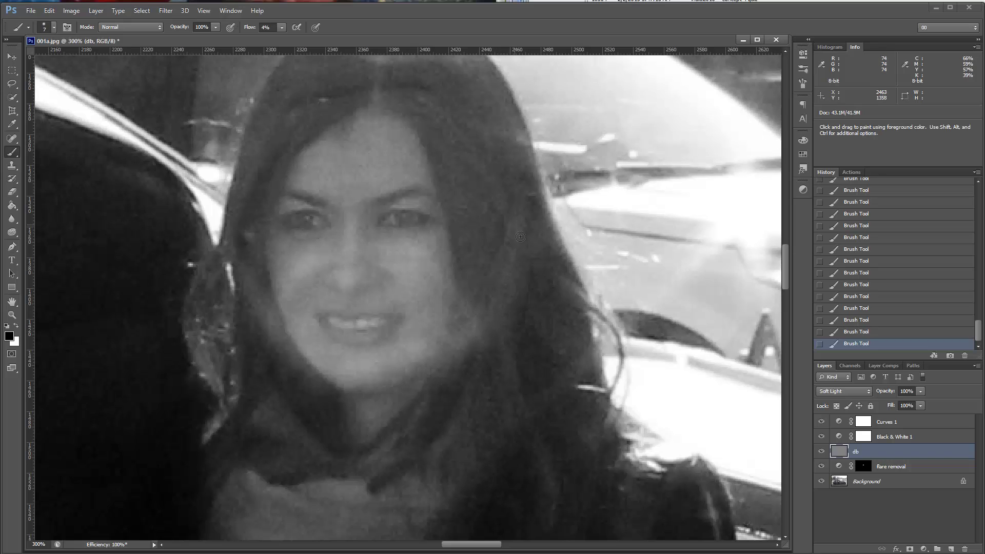
Shift the view, fine-tune brush size around 9–10 px, lower flow to 2%, and hide flare removal
key("x")
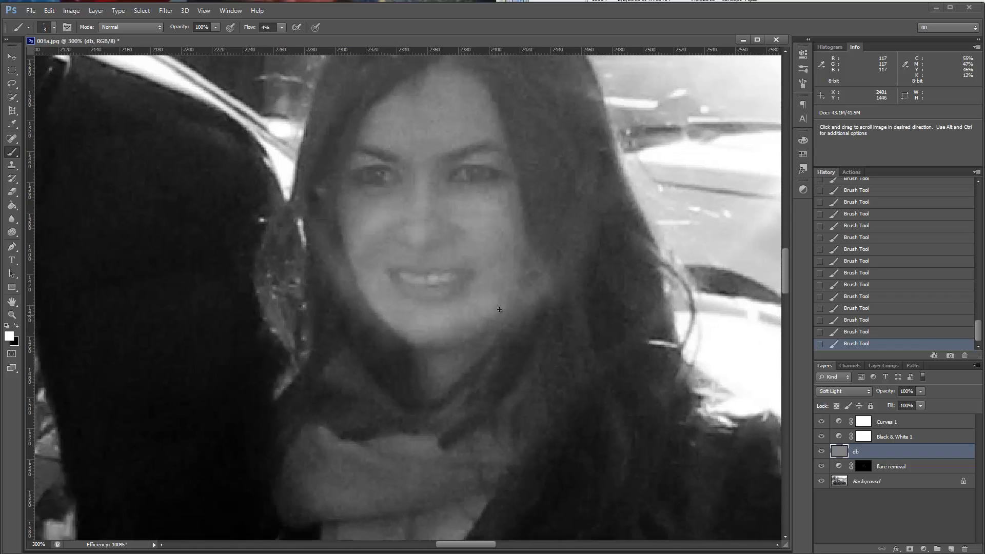
left_click_drag(501, 229, 573, 184)
key("bracketright")
key("x")
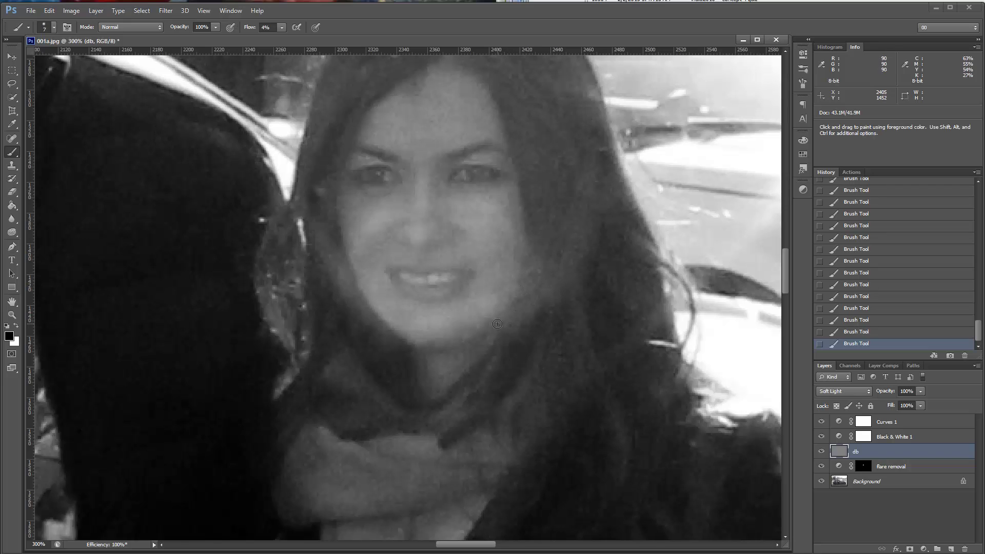
key("bracketright")
key("bracketright")
key("bracketright")
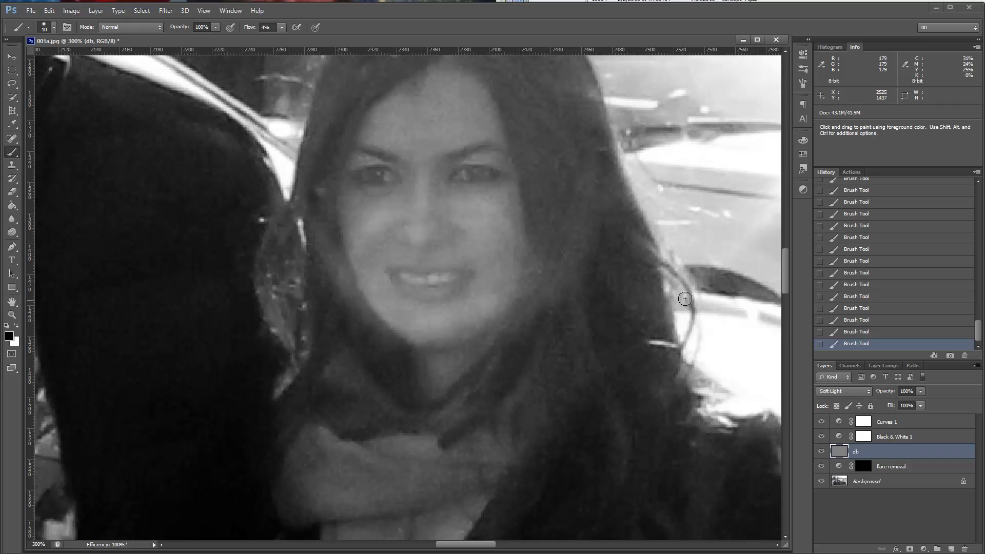
scroll(644, 345, "up", 3)
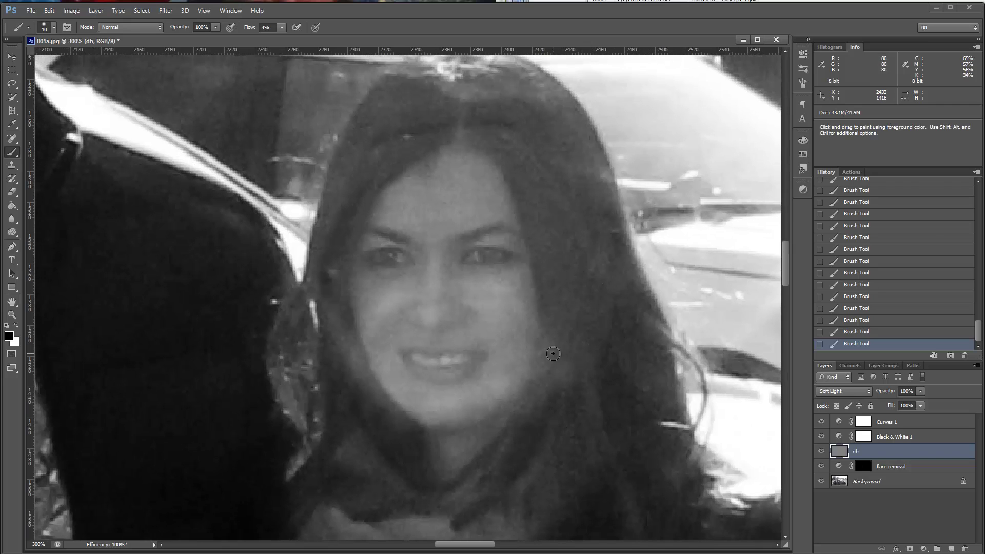
key("bracketleft")
key("bracketleft")
key("bracketleft")
key("shift+0")
key("shift+2")
key("bracketright")
key("bracketright")
key("bracketright")
left_click(822, 467)
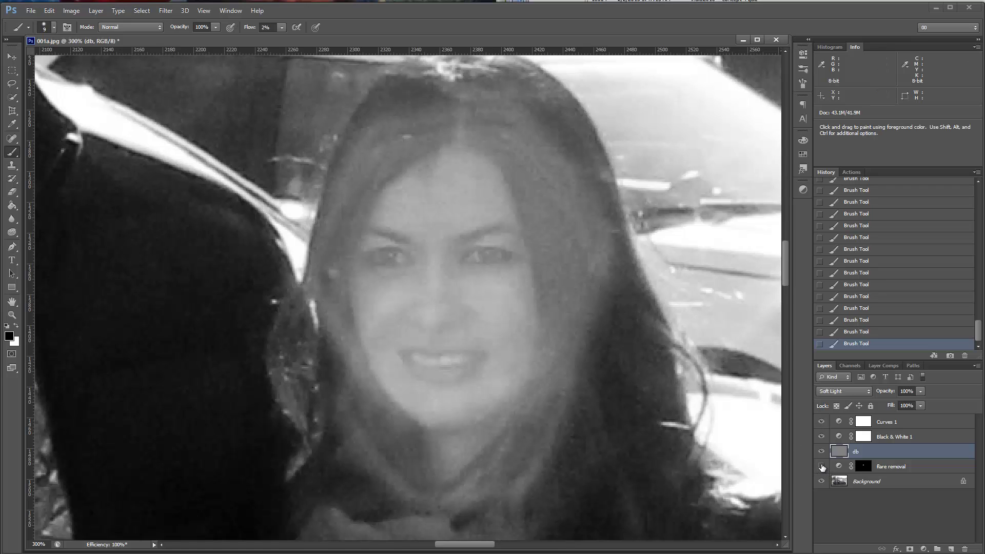
left_click(822, 466)
left_click(822, 466)
left_click(821, 466)
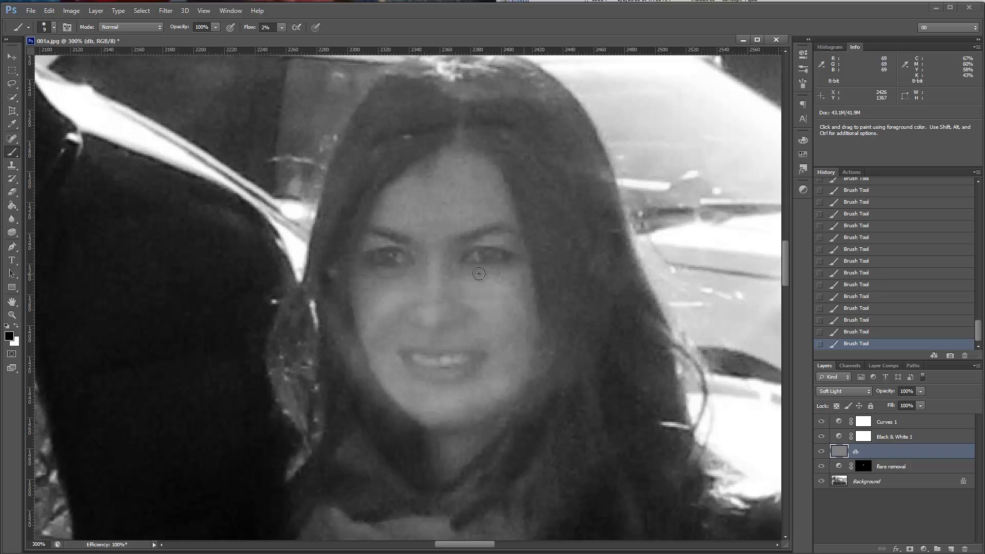
key("bracketright")
key("bracketright")
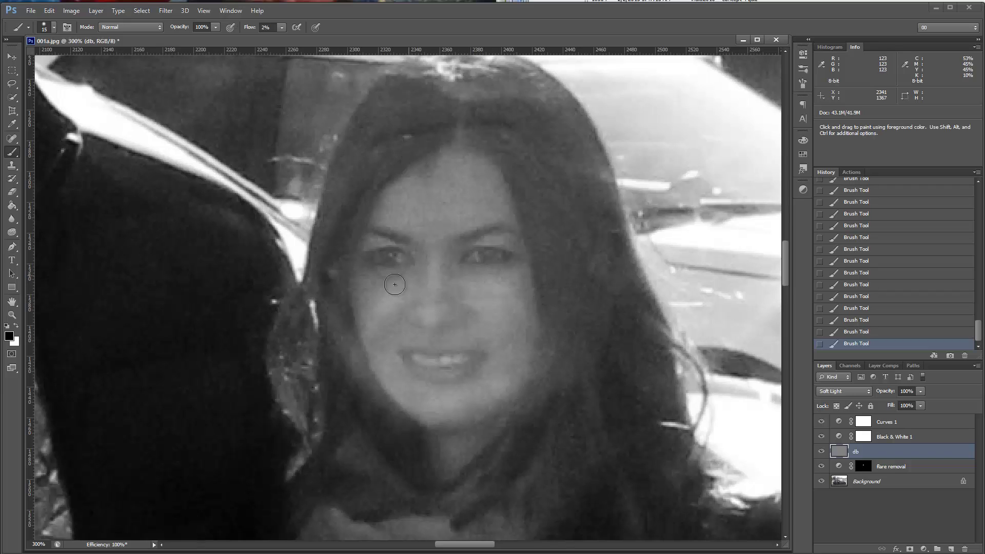
key("bracketleft")
key("bracketleft")
left_click(822, 465)
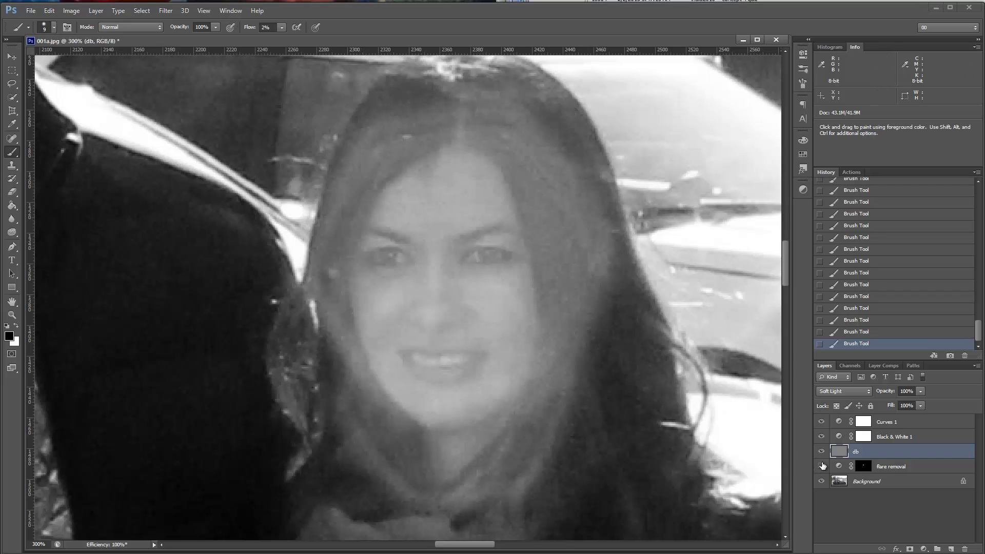
left_click(821, 466)
left_click(822, 466)
left_click(821, 466)
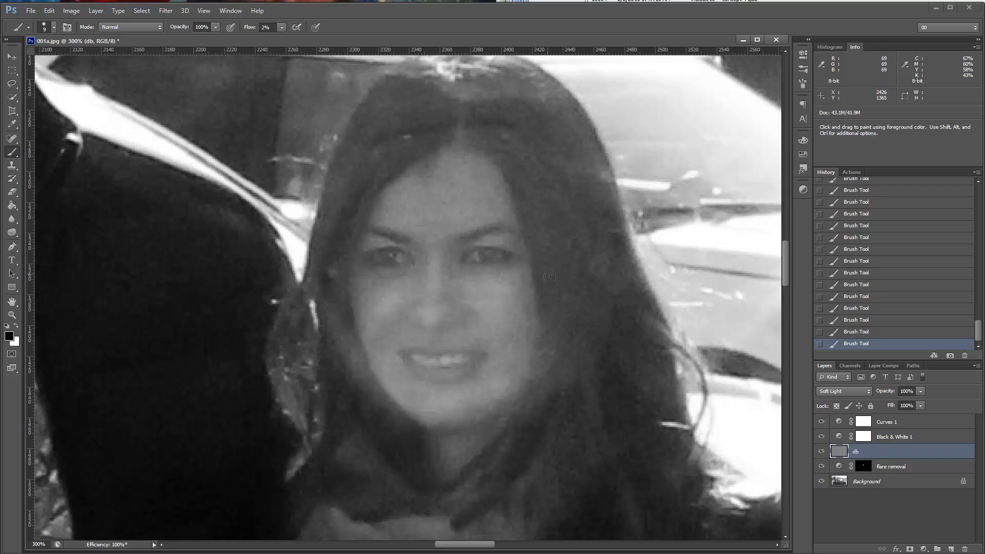
left_click(822, 451)
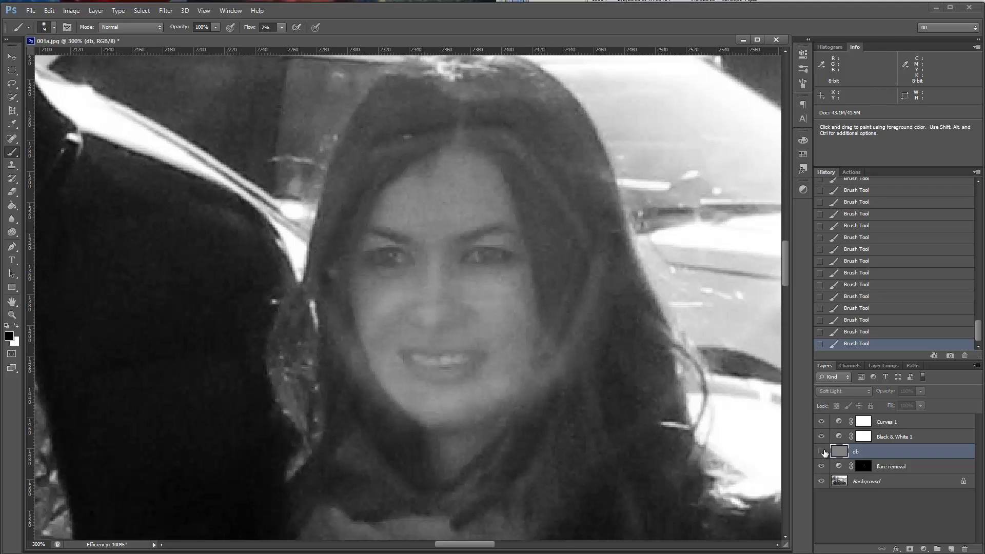
left_click(822, 452)
left_click(821, 451)
left_click(822, 452)
left_click(821, 452)
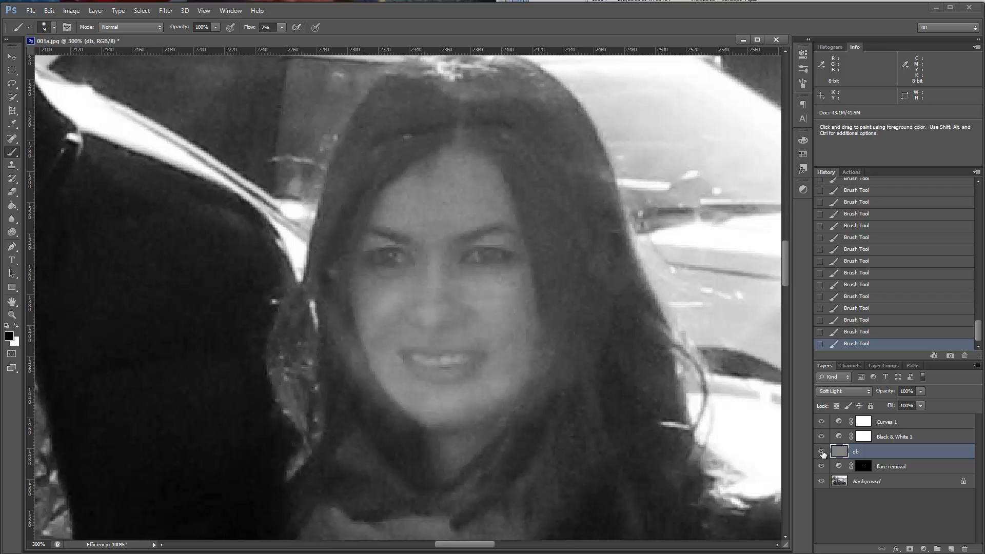
left_click(822, 466)
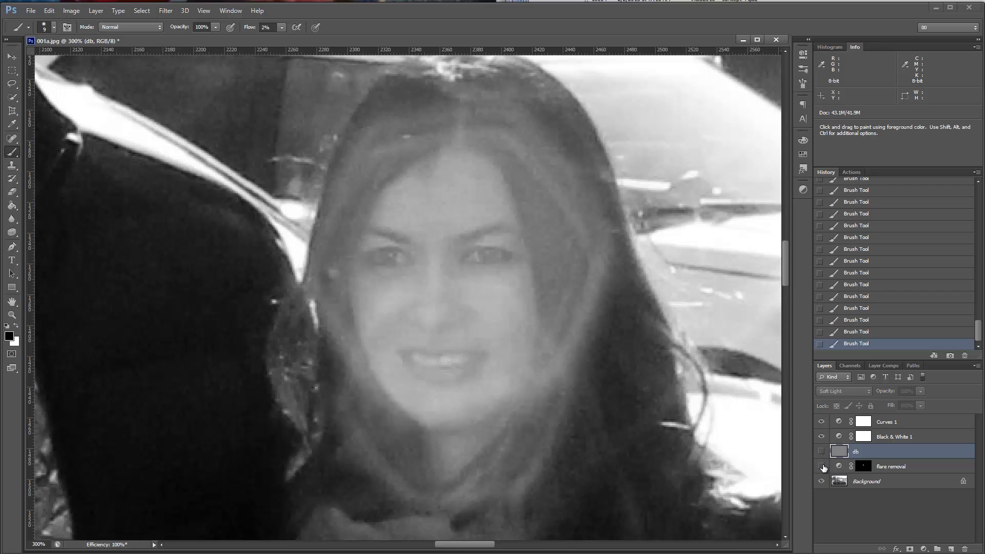
left_click(821, 467)
left_click(821, 452)
left_click(821, 452)
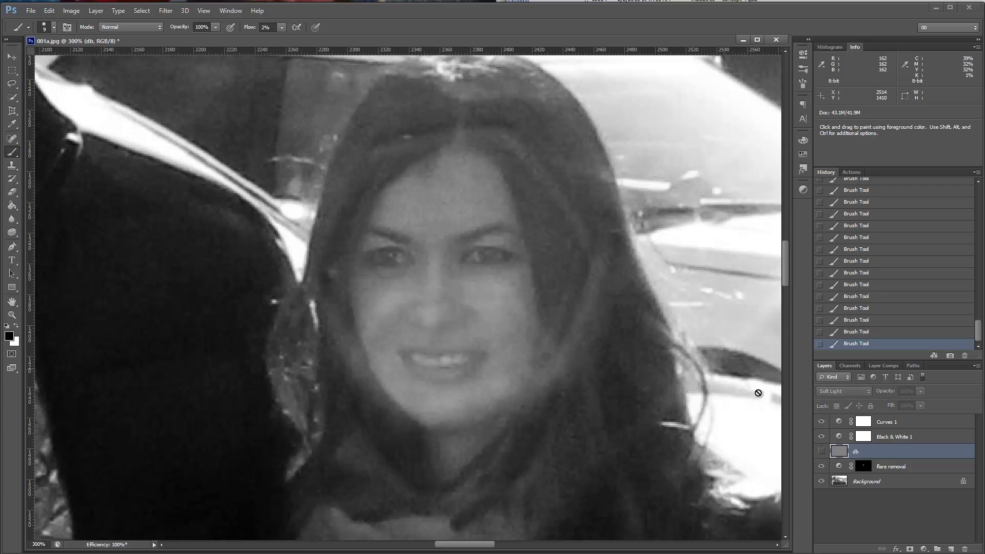
left_click(821, 451)
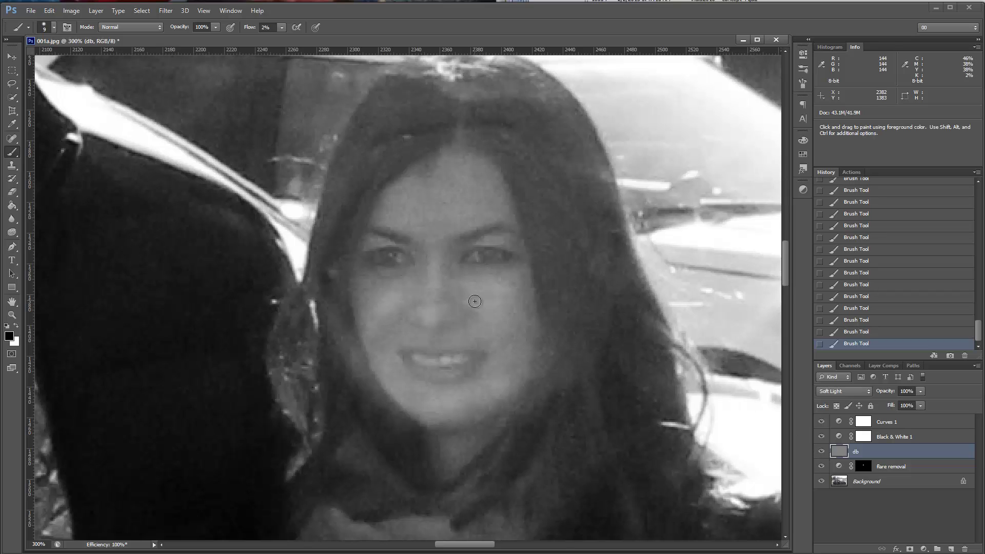
key("x")
key("bracketleft")
key("bracketleft")
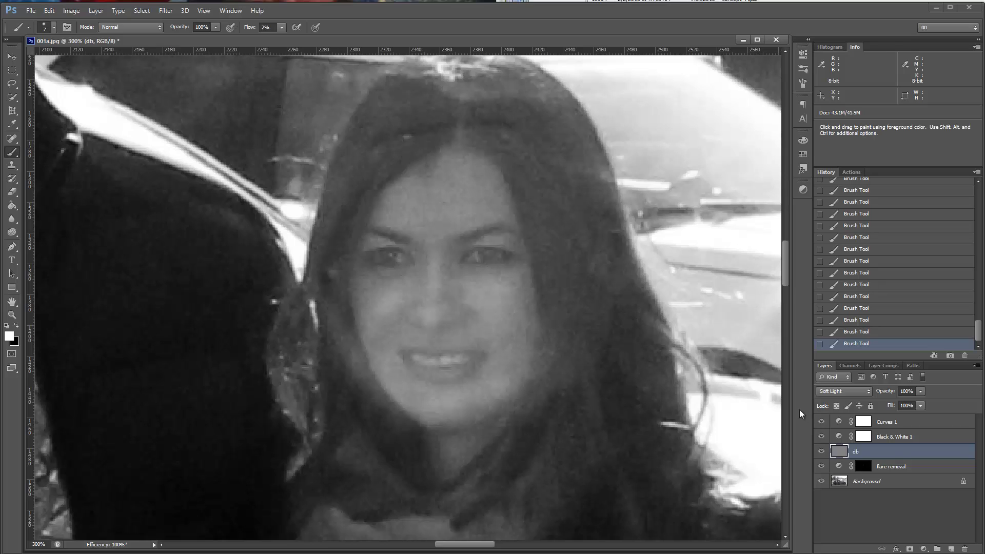
key("x")
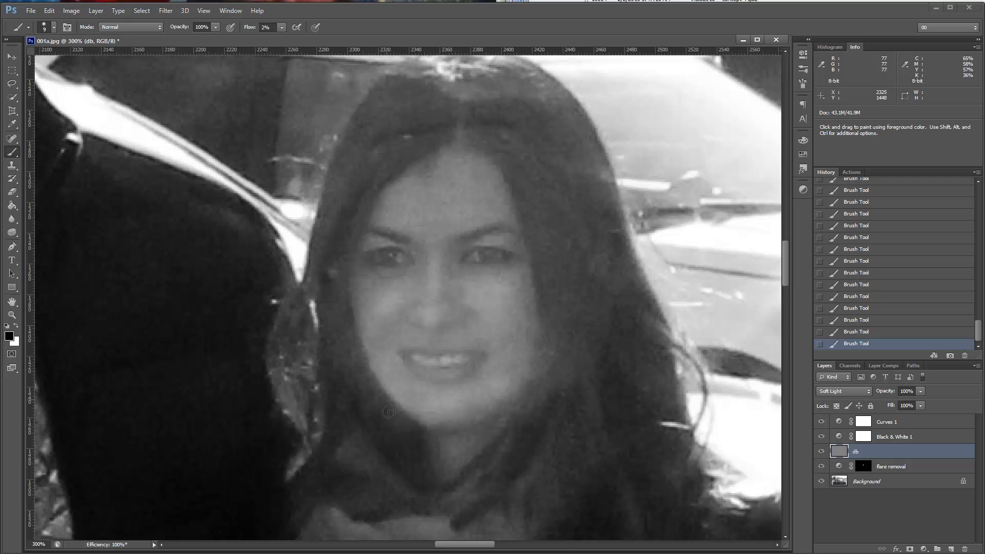
scroll(557, 405, "down", 3)
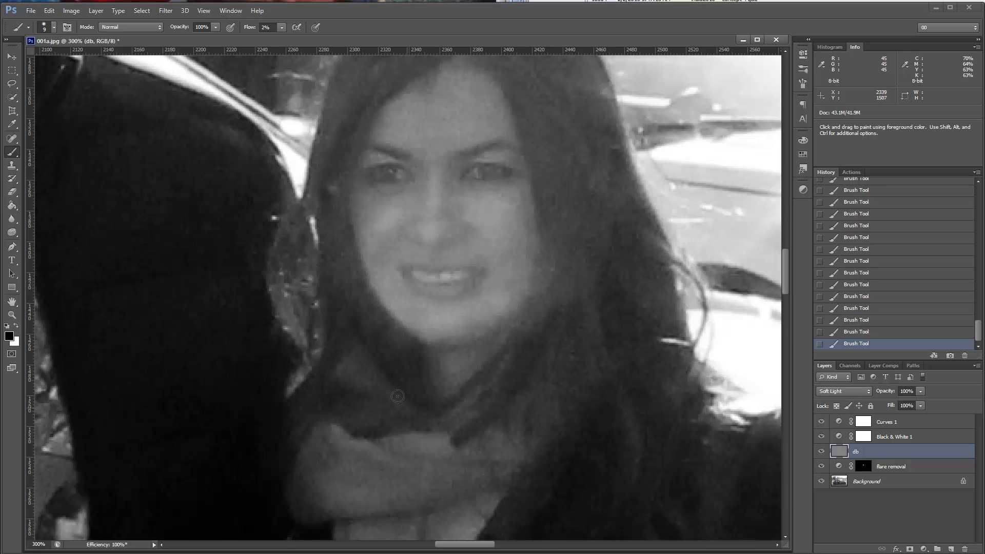
left_click(821, 466)
Zoom out to the whole photo and toggle flare removal to compare the face haze
left_click(821, 467)
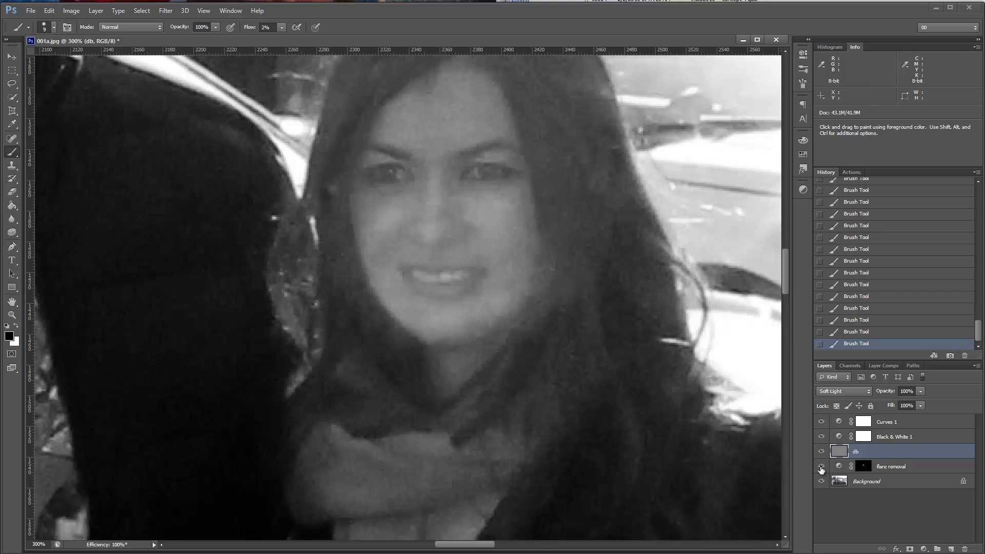
left_click(821, 467)
left_click(821, 467)
key("ctrl+minus")
key("ctrl+minus")
left_click(821, 466)
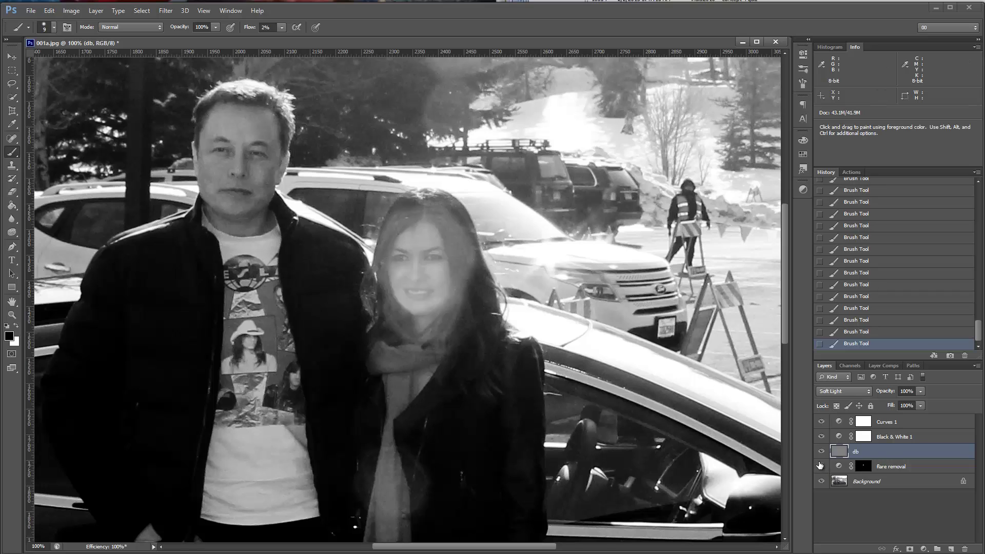
left_click(820, 467)
left_click(821, 466)
left_click(821, 466)
left_click(820, 466)
left_click(821, 467)
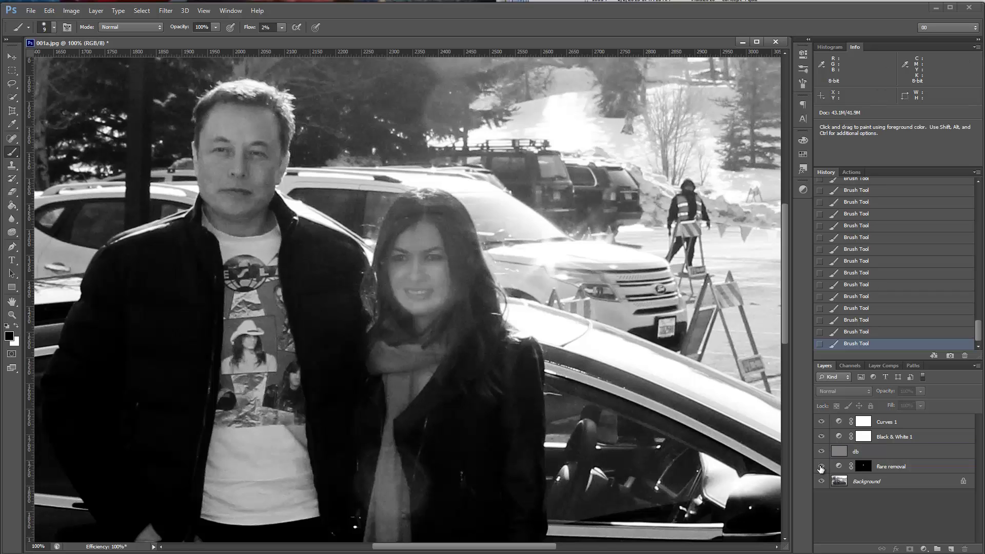
Make db the active layer and adjust brush size and painting colour
left_click(856, 451)
key("bracketleft")
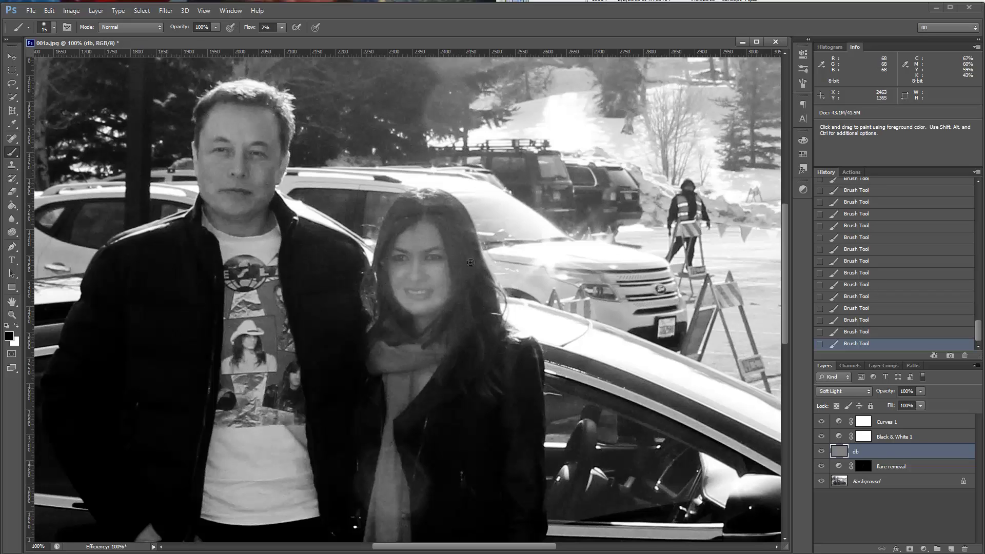
key("x")
left_click(821, 466)
left_click(821, 466)
key("x")
key("bracketright")
key("bracketright")
key("bracketright")
key("bracketright")
right_click(487, 174)
key("Escape")
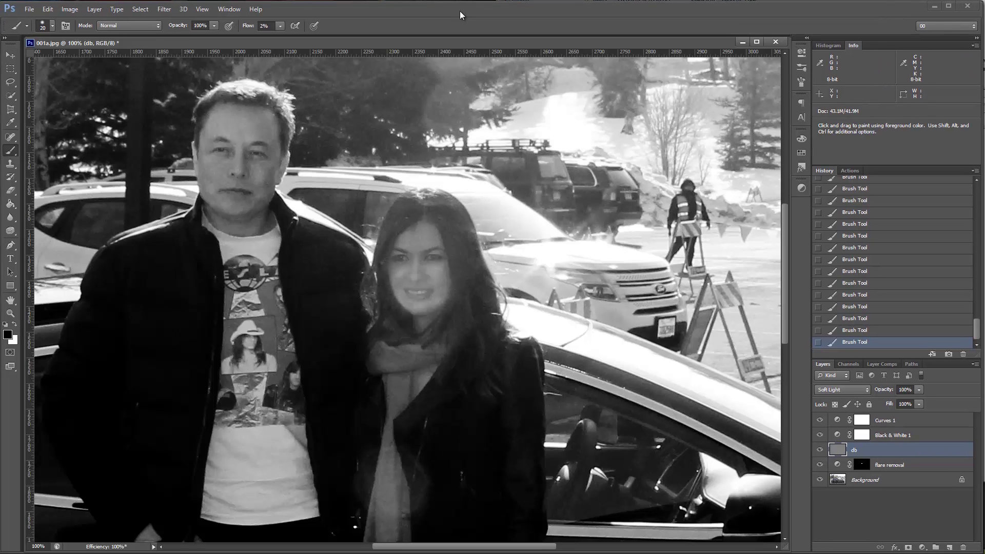
key("bracketleft")
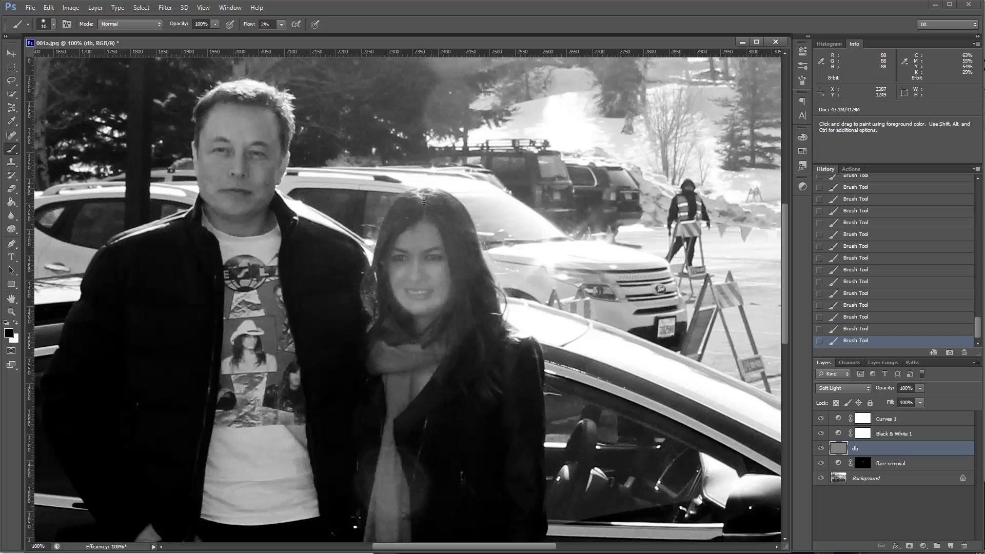
Repeatedly toggle flare removal to compare the face while enlarging the brush
left_click(821, 463)
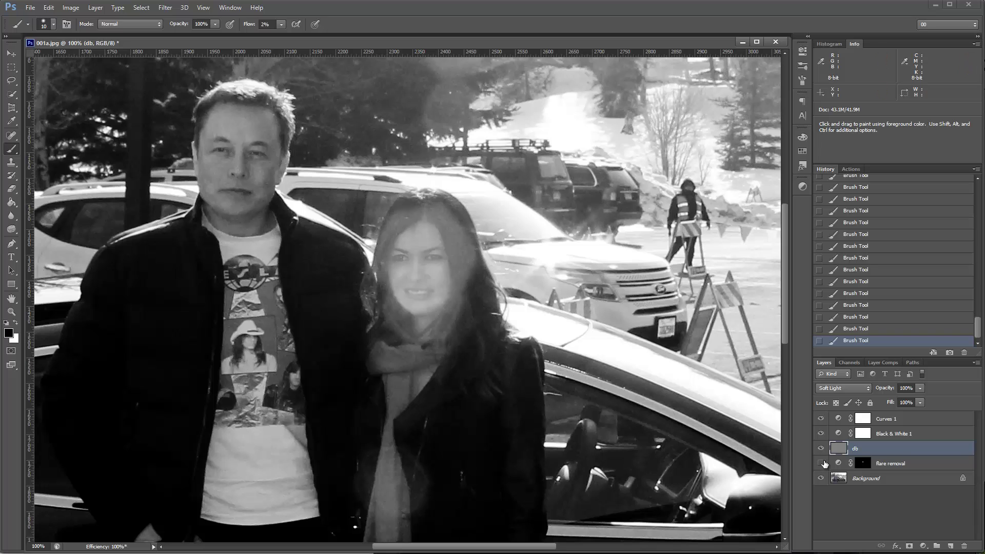
left_click(821, 463)
left_click(821, 464)
left_click(821, 463)
left_click(821, 463)
left_click(820, 463)
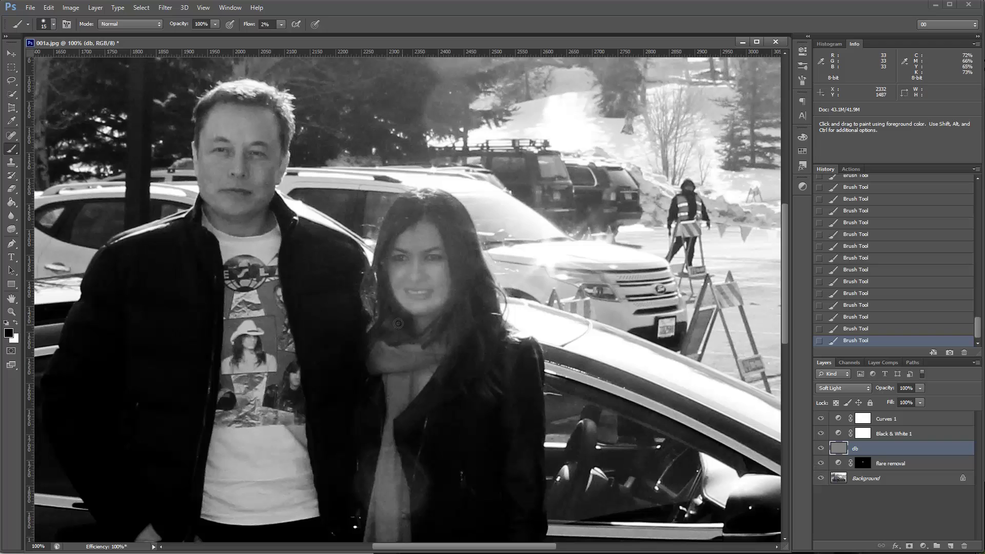
key("bracketright")
key("bracketright")
key("bracketright")
left_click(821, 463)
left_click(821, 464)
key("bracketright")
Switch to white and toggle the flare removal and db layers to compare shading
key("x")
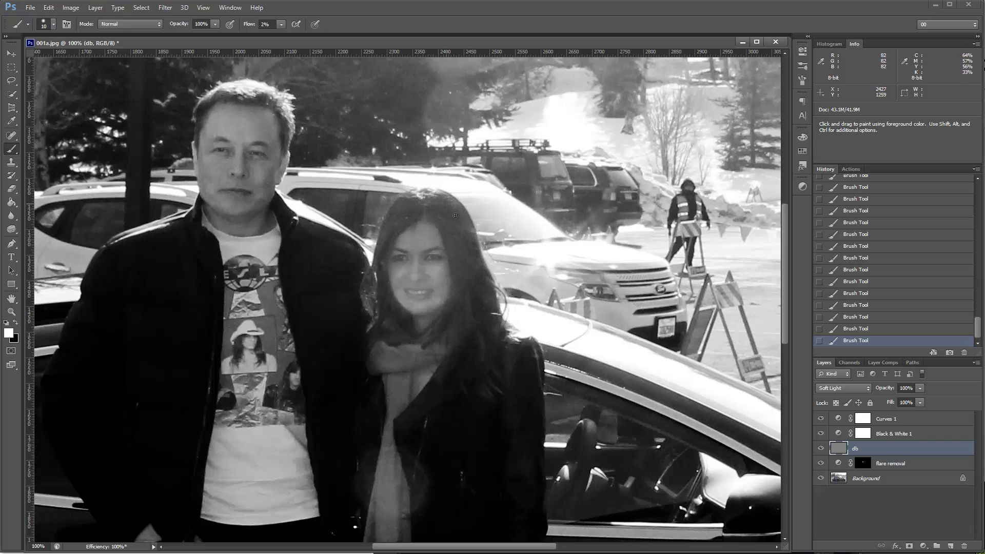
left_click(821, 463)
left_click(821, 464)
left_click(821, 449)
left_click(820, 448)
left_click(821, 448)
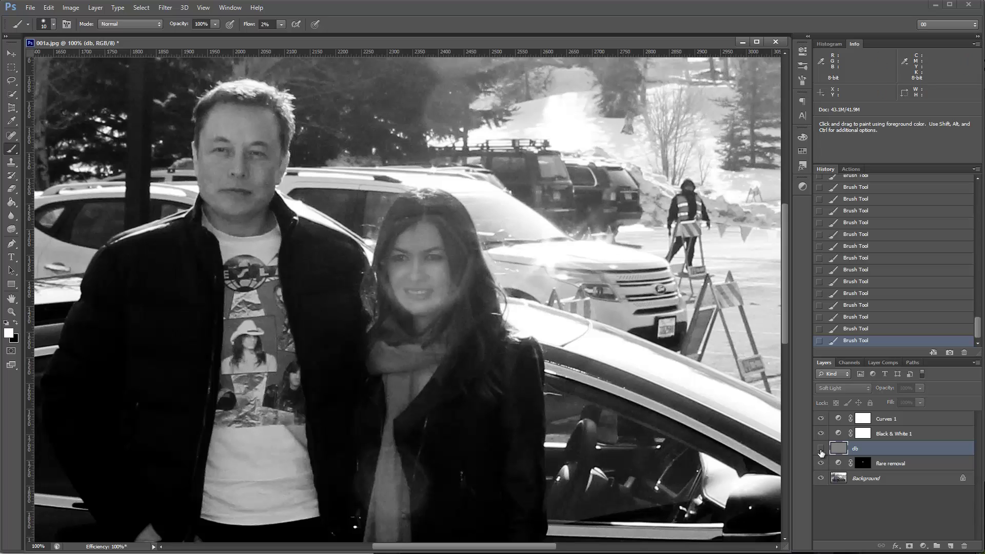
left_click(820, 448)
left_click(821, 463)
left_click(821, 464)
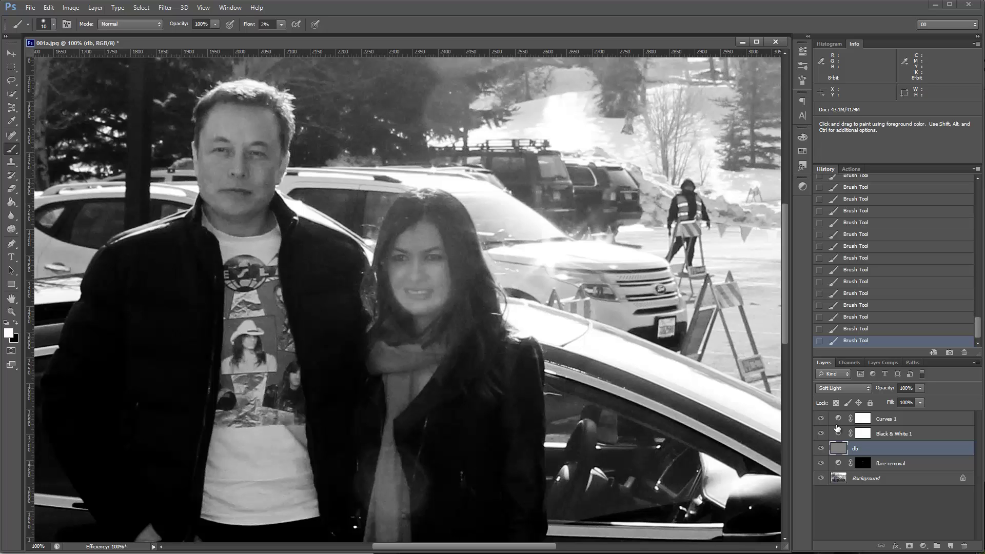
Select flare removal, undo an accidental duplicate, and group it into Group 1
left_click(916, 464)
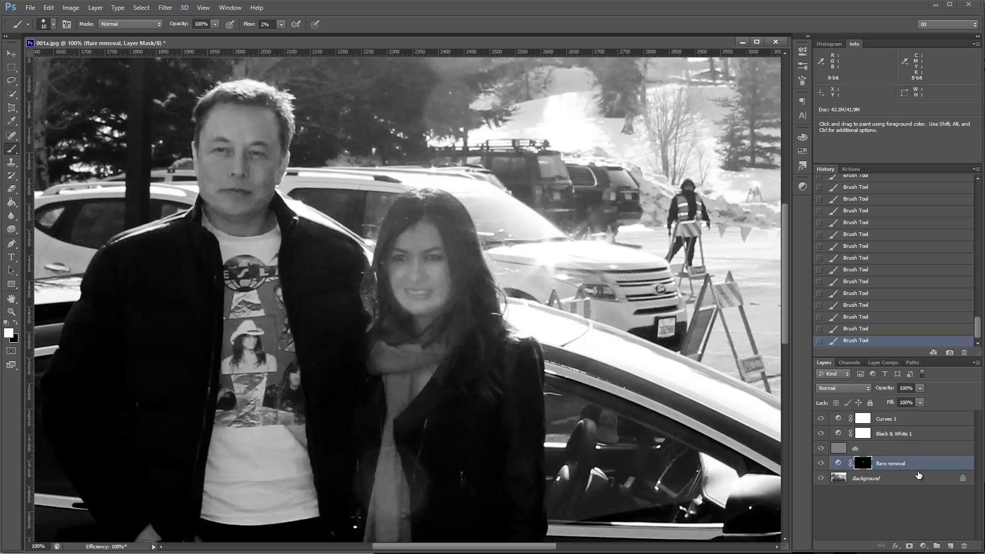
key("ctrl+j")
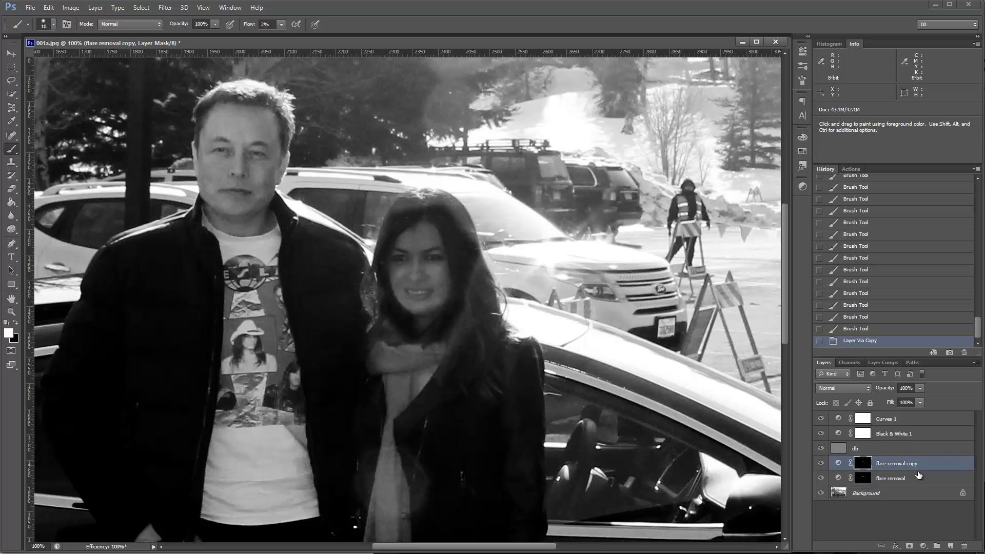
key("ctrl+z")
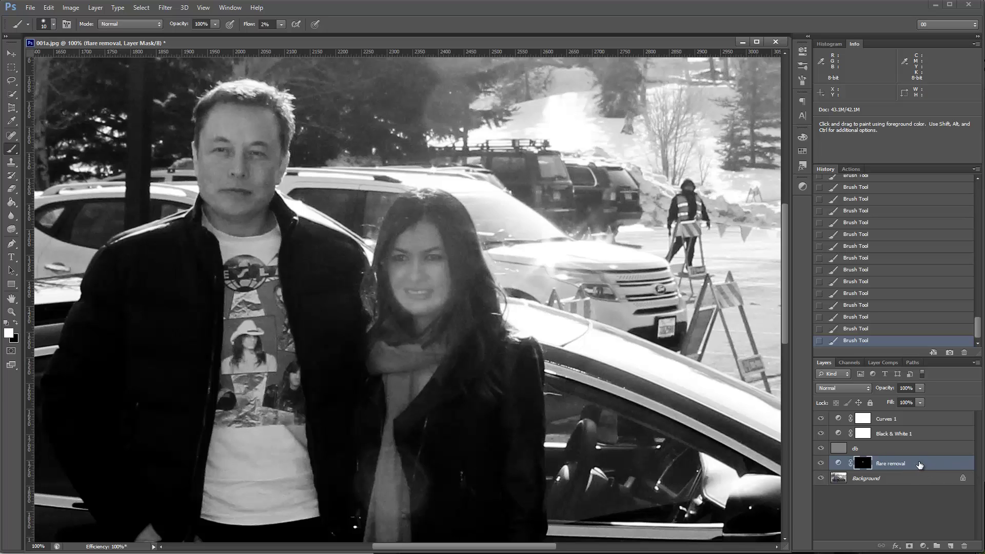
key("ctrl+g")
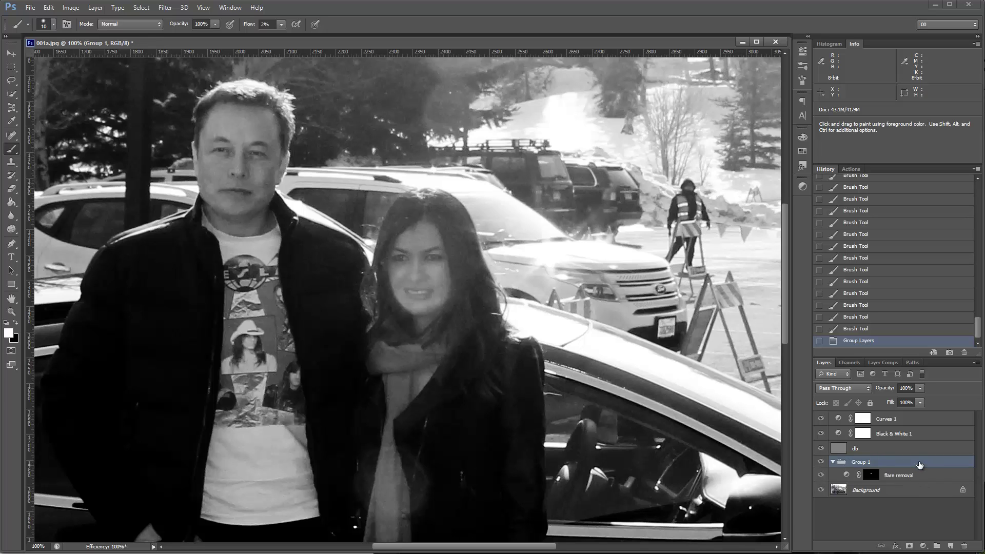
Move the flare removal mask onto Group 1 and toggle the group to compare
left_click(876, 478)
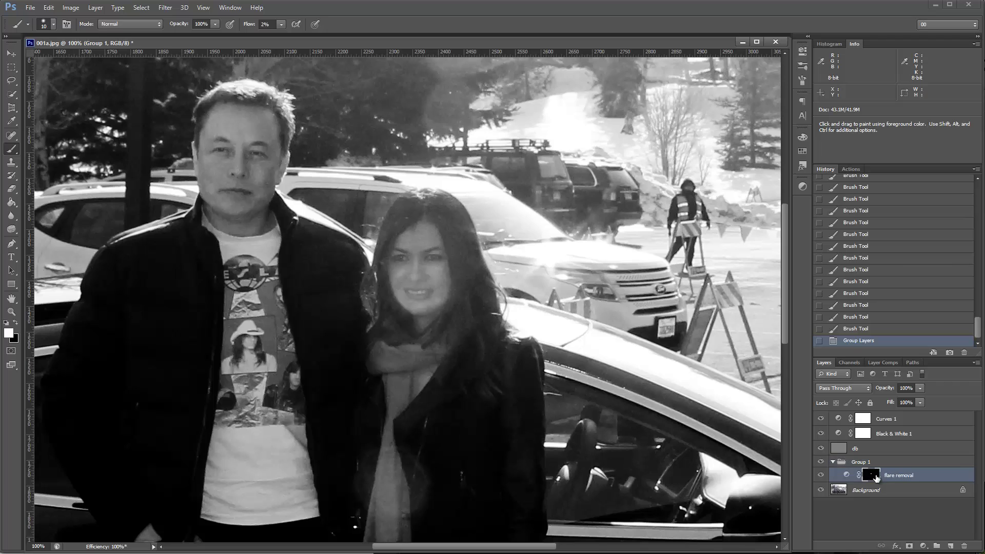
left_click_drag(876, 478, 868, 461)
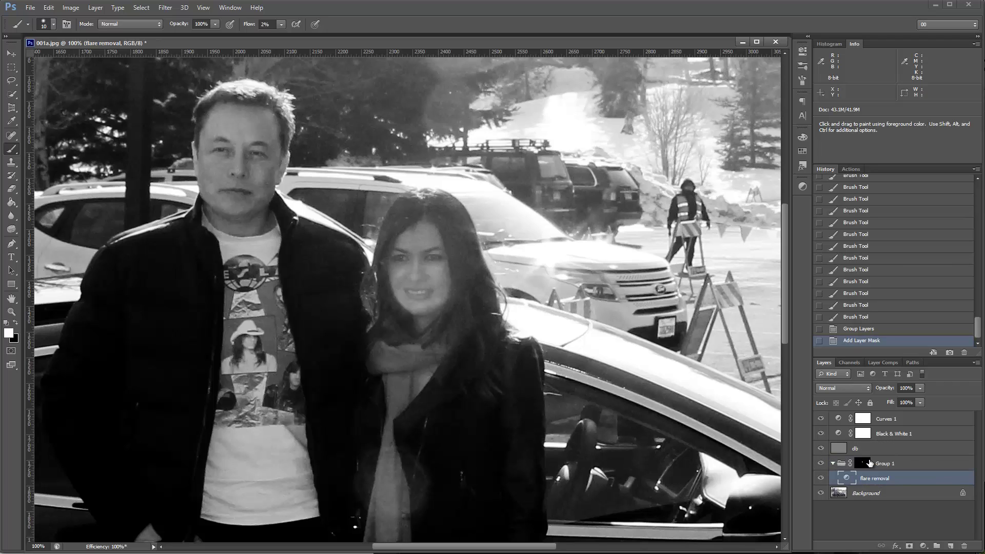
left_click(821, 464)
left_click(822, 463)
Preview Group 1's hexagonal mask, then reselect the flare removal layer
left_click(866, 463, "alt")
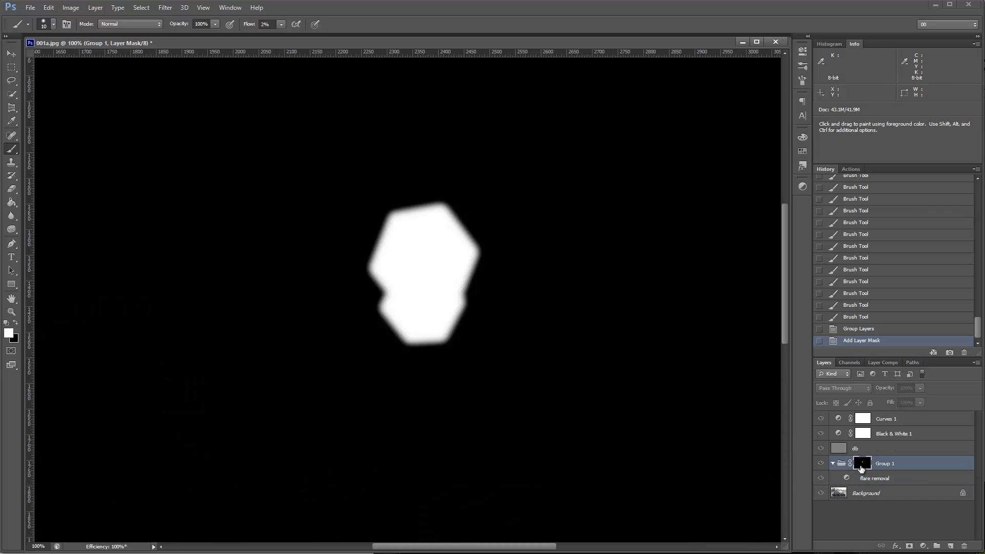
left_click(861, 469, "alt")
left_click(914, 482)
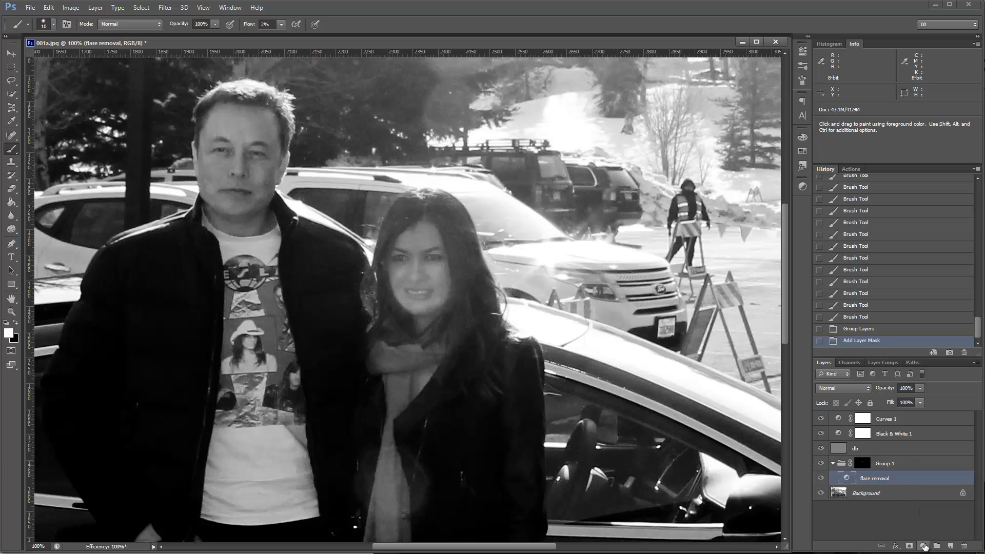
Add a Levels adjustment inside Group 1, raising black input and lowering white to 195
left_click(923, 547)
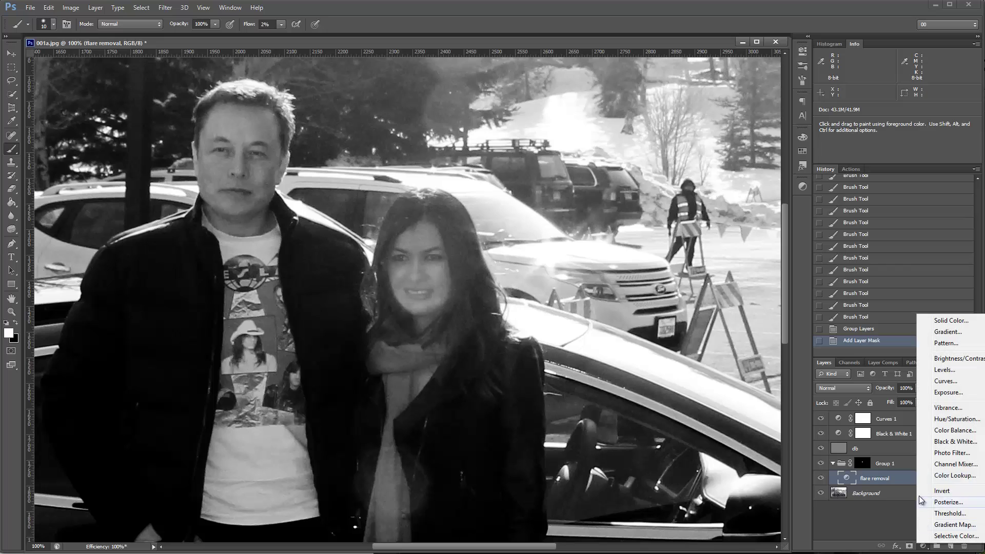
left_click(952, 371)
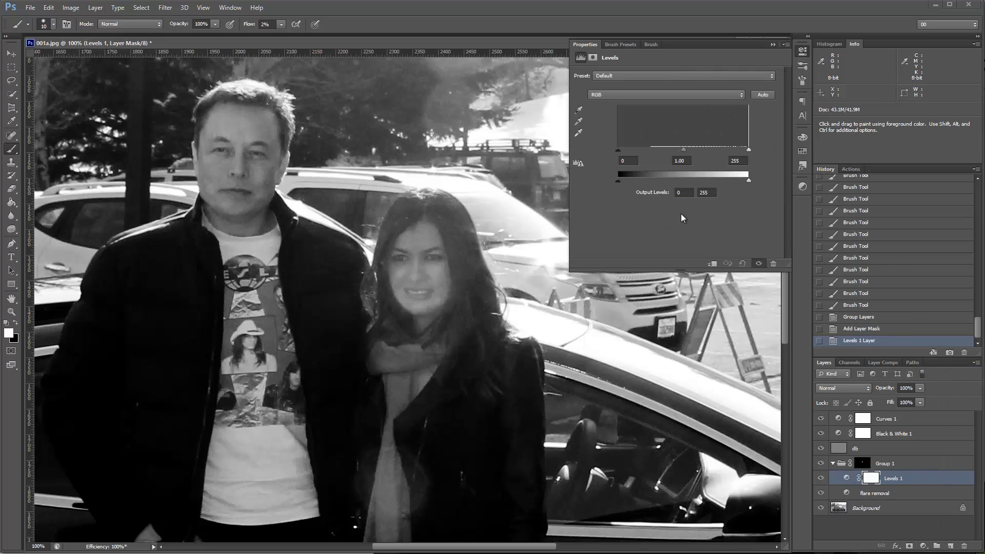
left_click_drag(617, 148, 633, 160)
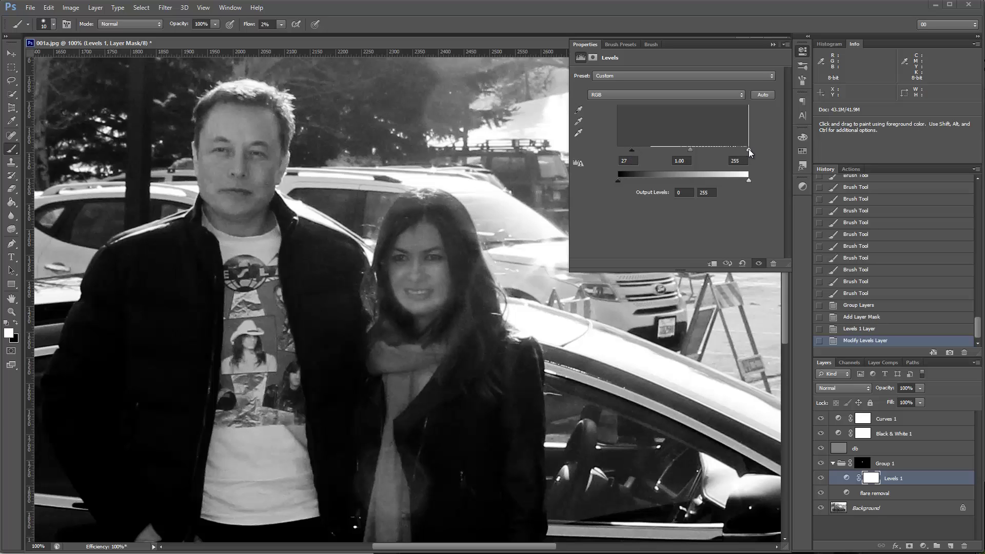
left_click_drag(749, 149, 730, 158)
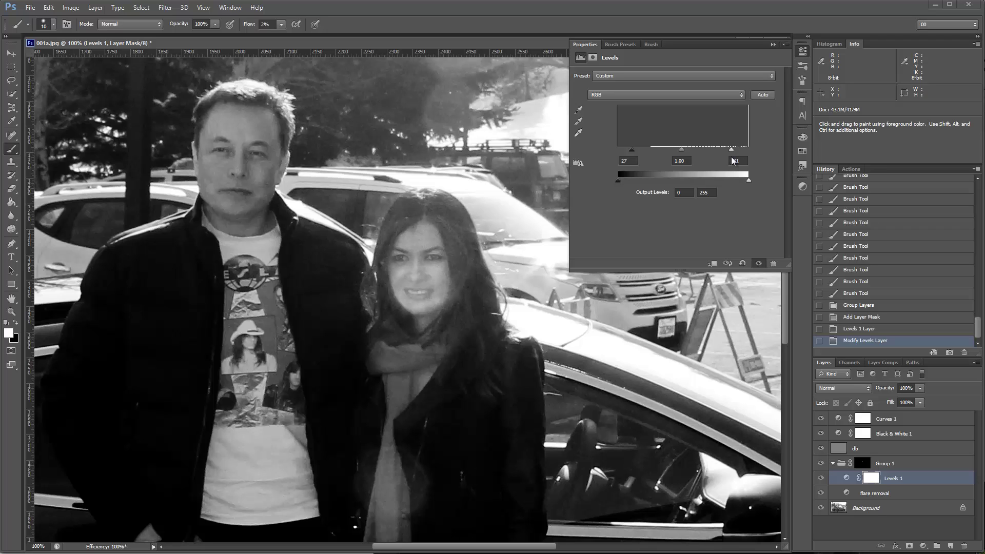
Settle the Levels inputs at 42 black and about 240 white
left_click(736, 162)
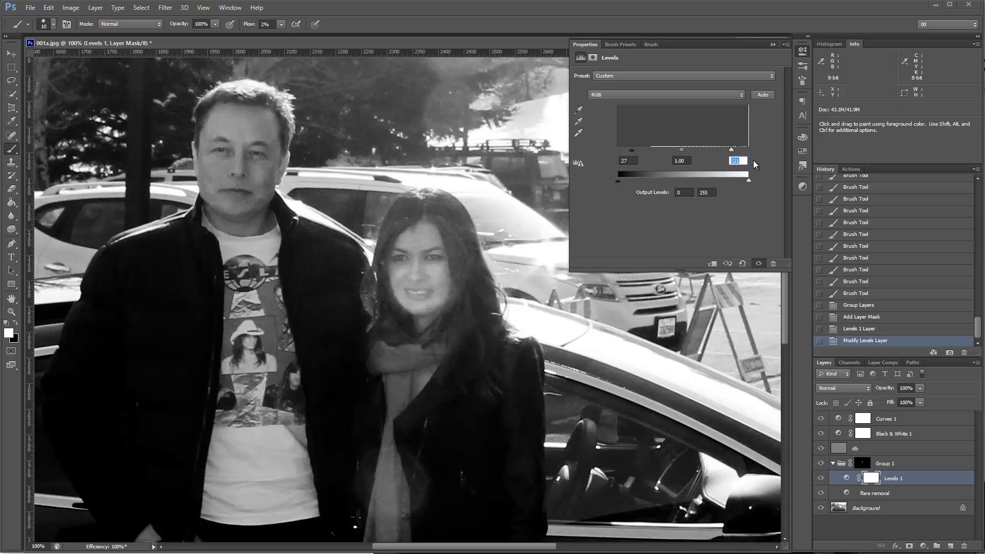
left_click_drag(733, 151, 741, 152)
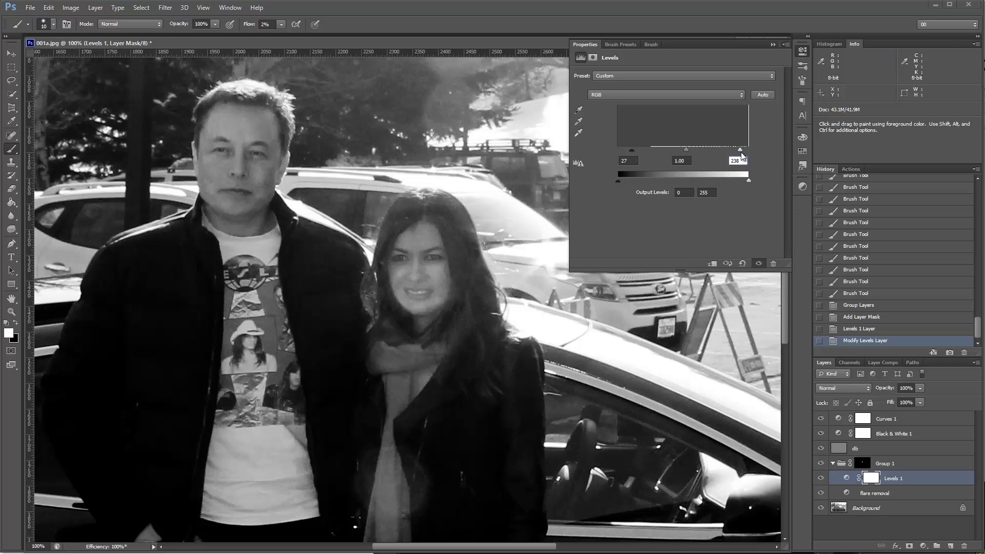
left_click_drag(740, 150, 765, 150)
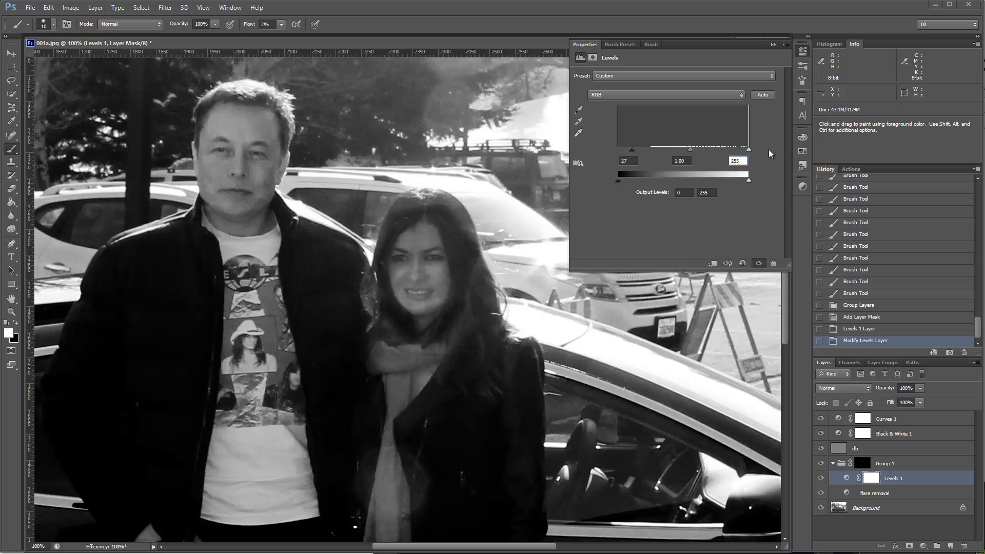
left_click_drag(748, 151, 738, 155)
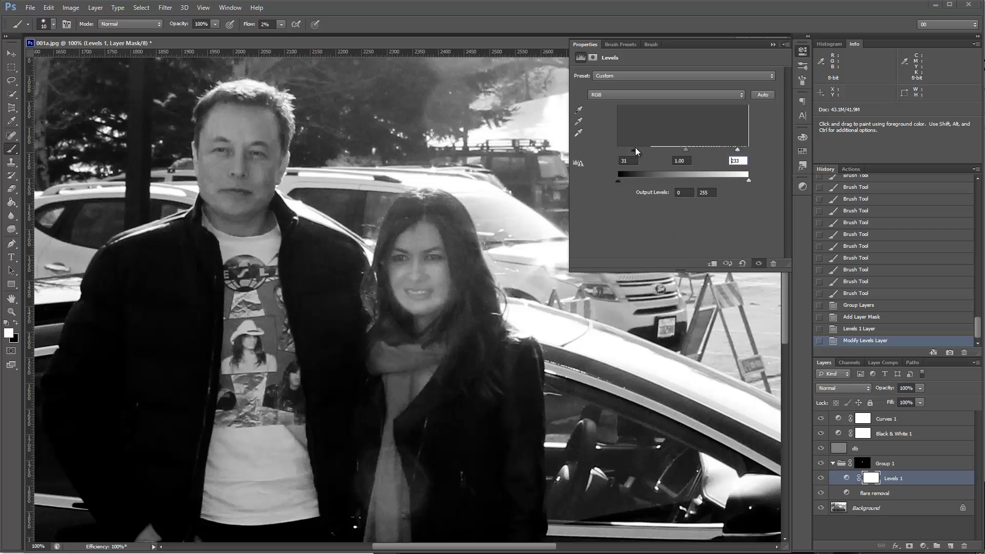
left_click_drag(635, 148, 641, 148)
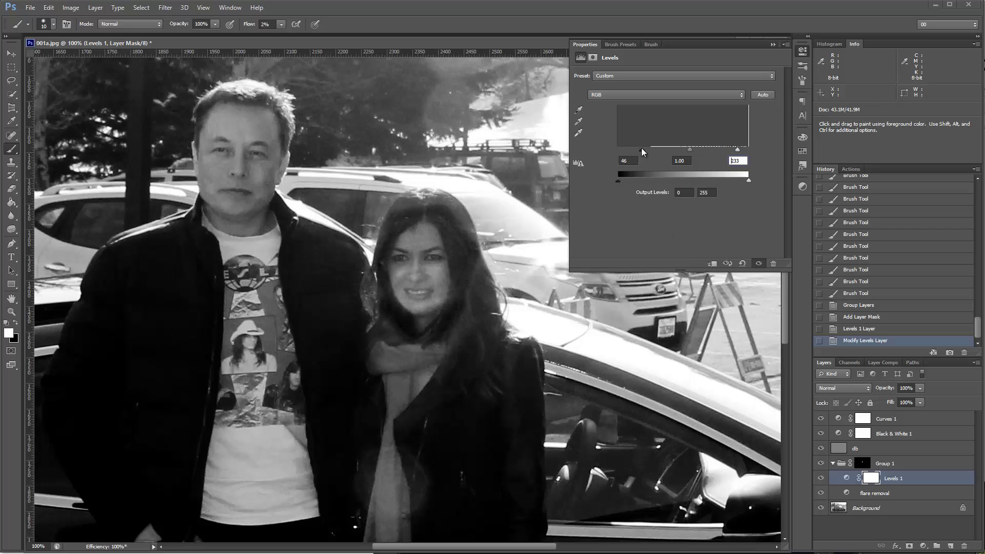
left_click_drag(640, 148, 688, 154)
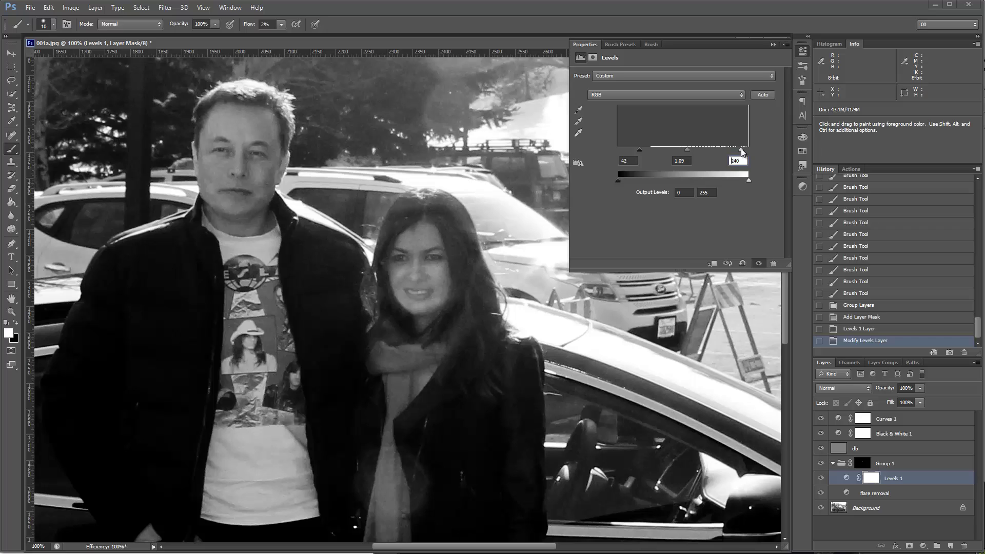
Toggle Levels 1 off and on to compare the face
left_click(821, 478)
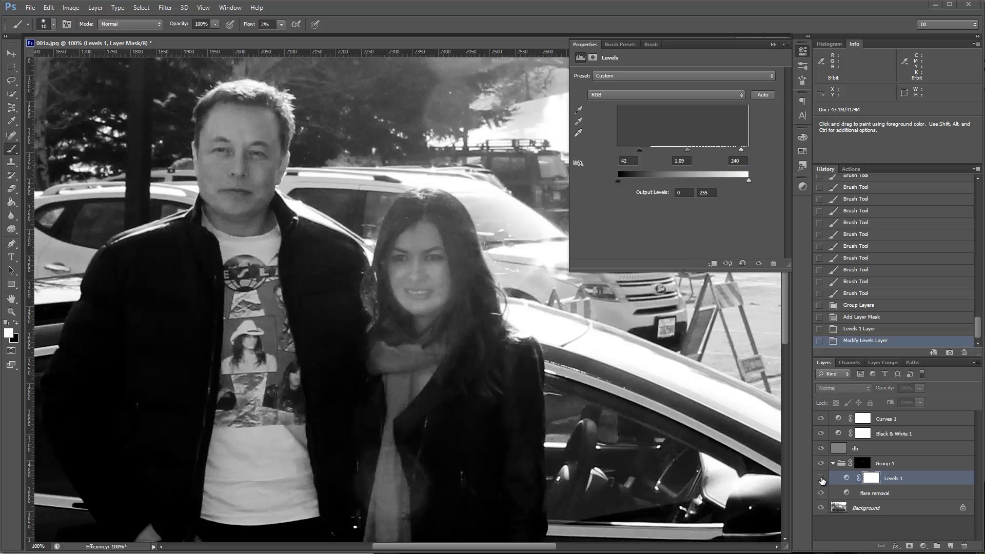
left_click(822, 478)
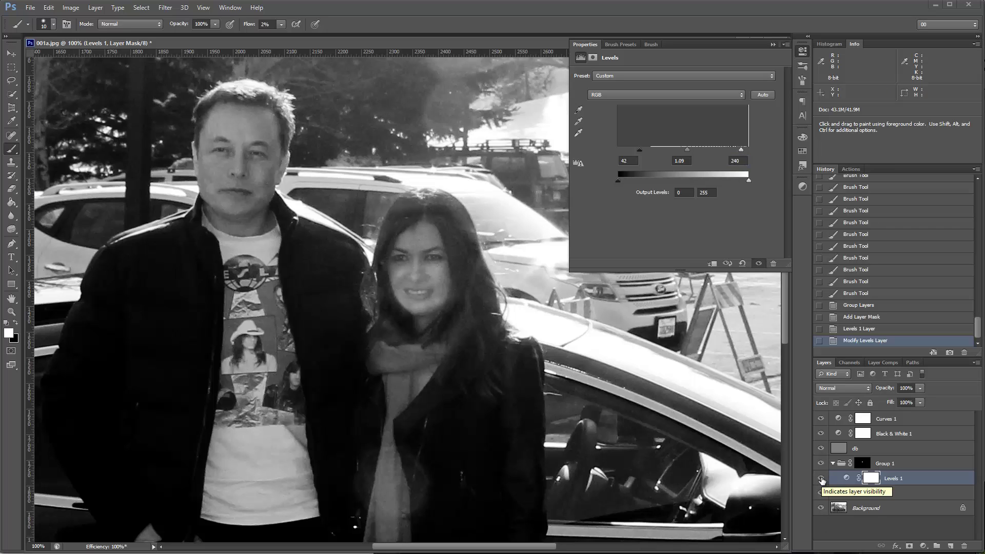
left_click(822, 478)
left_click(821, 479)
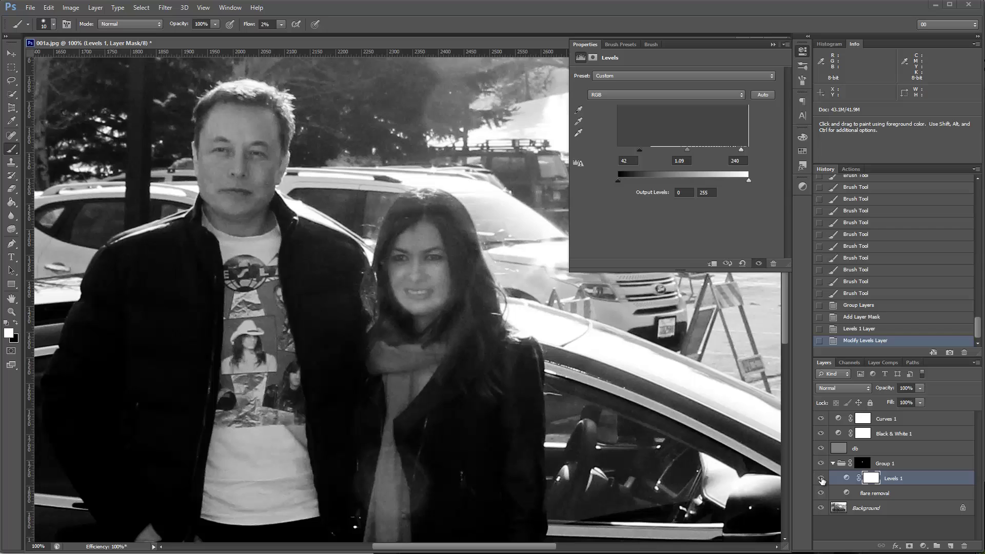
Collapse the Levels settings, zoom to 200%, and make black the foreground colour
left_click(875, 487)
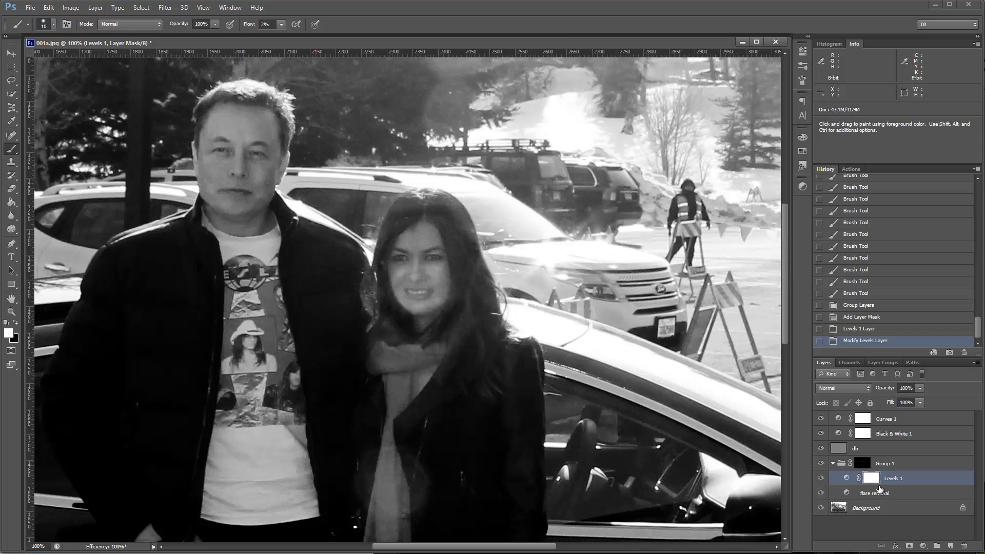
key("ctrl+plus")
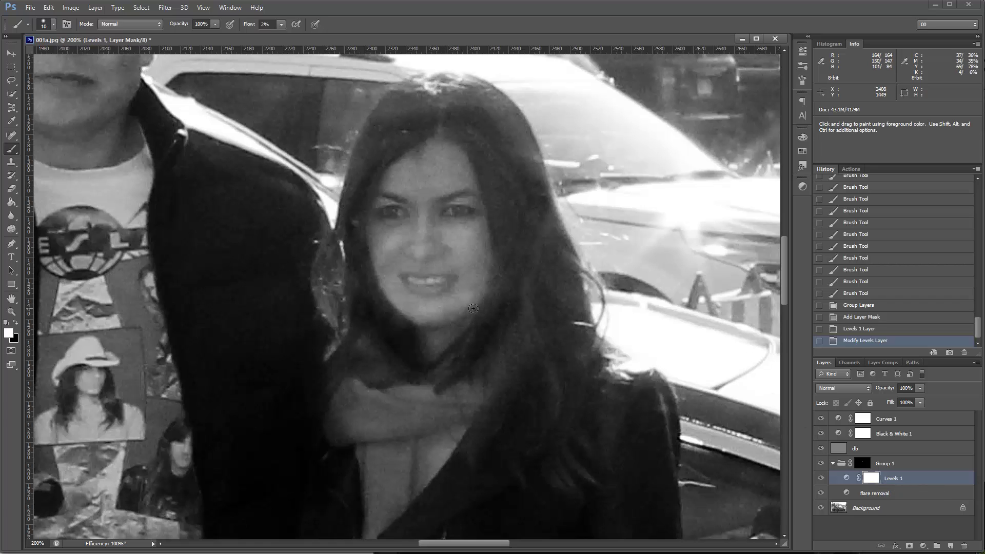
key("x")
Set a 30 px, 9%-flow brush and paint black on the Levels 1 mask over the hair
right_click(422, 121)
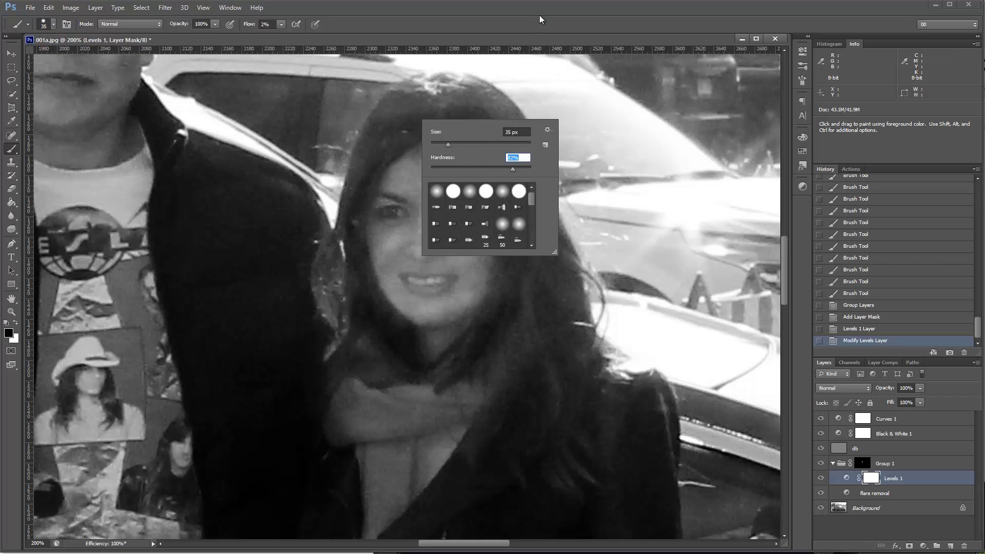
key("Return")
key("bracketleft")
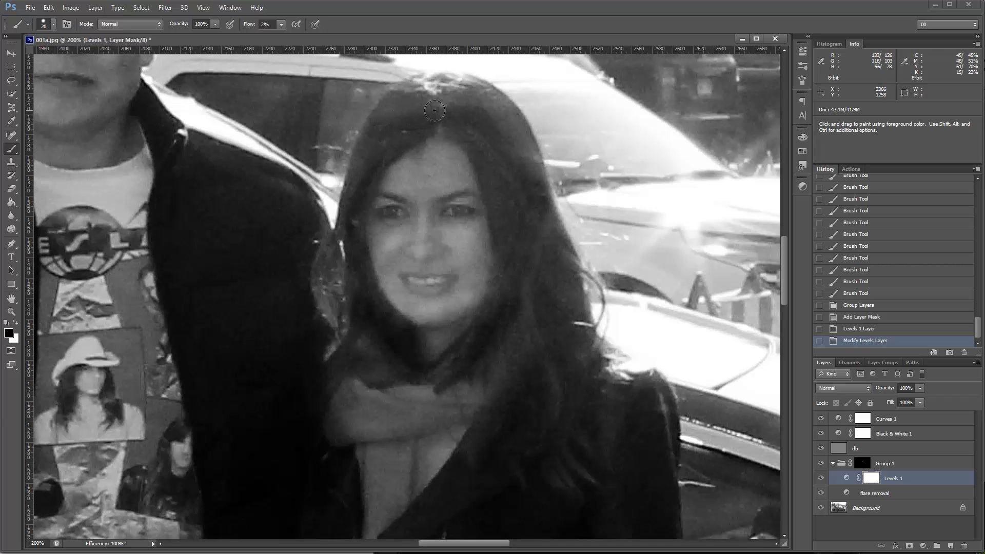
left_click_drag(417, 120, 393, 102)
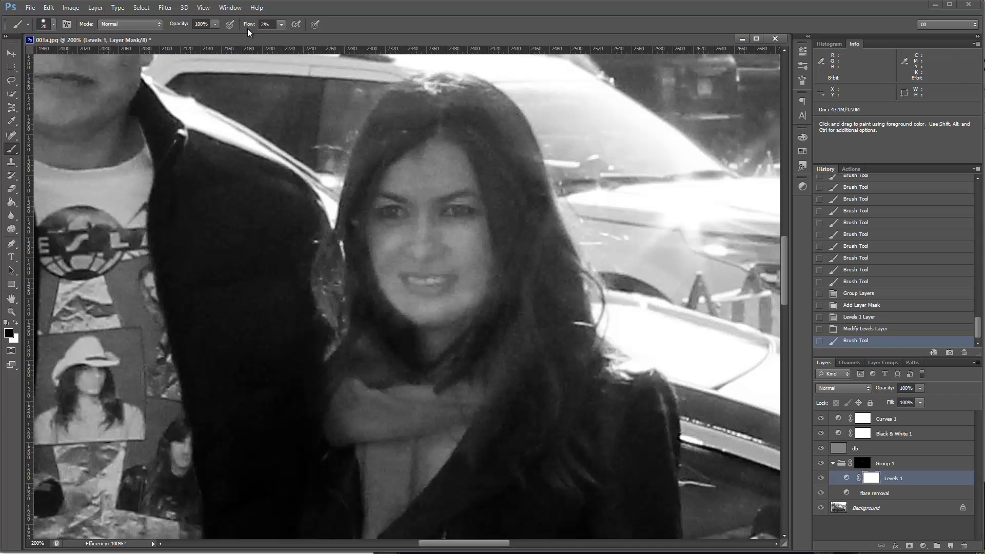
left_click_drag(247, 29, 254, 39)
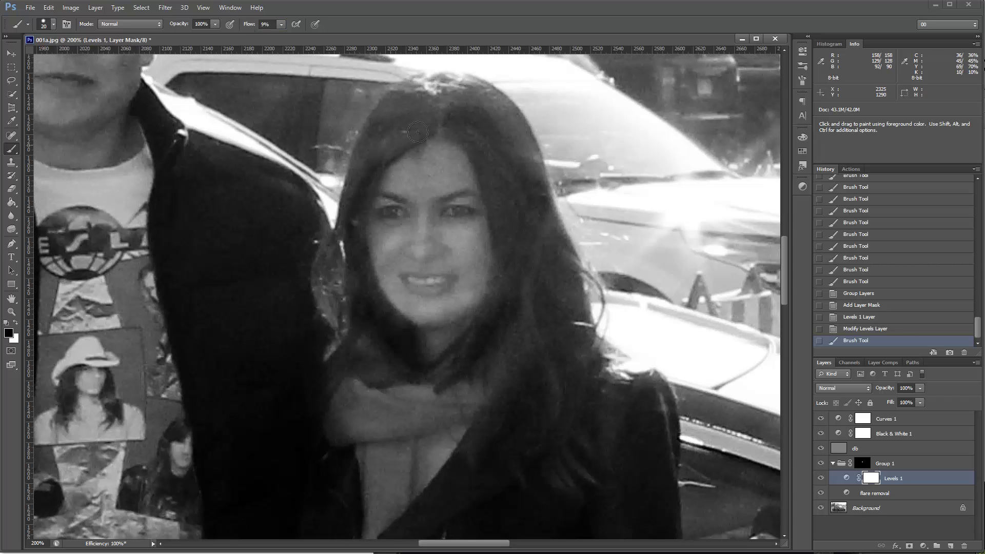
Mask out more of the hair edge and the jawline down toward the chin
mouse_move(395, 139)
left_mouse_down()
mouse_move(365, 180)
mouse_move(406, 134)
mouse_move(375, 175)
mouse_move(347, 249)
mouse_move(349, 231)
left_mouse_up()
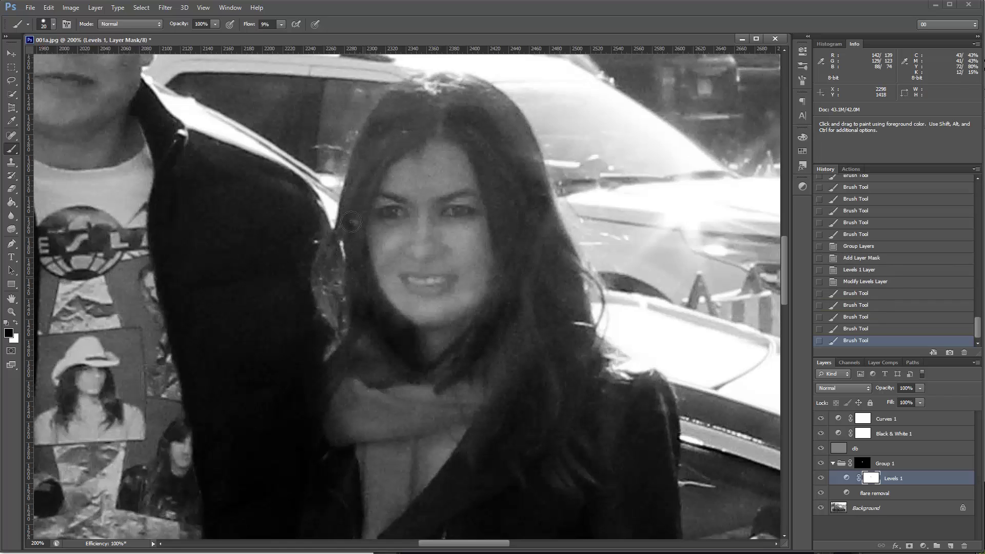
mouse_move(371, 313)
left_mouse_down()
mouse_move(374, 292)
mouse_move(417, 364)
mouse_move(381, 311)
mouse_move(399, 354)
mouse_move(367, 321)
mouse_move(370, 342)
mouse_move(416, 359)
left_mouse_up()
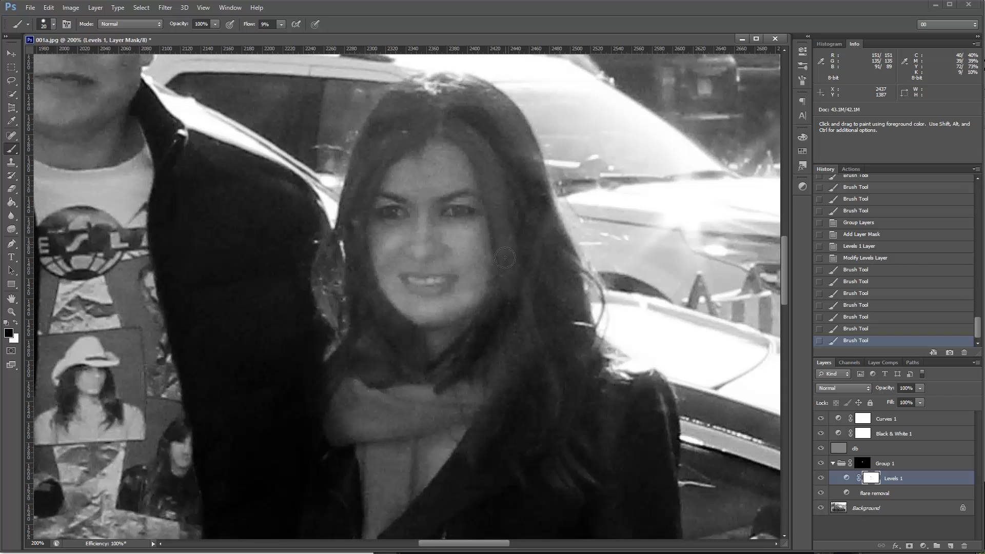
left_click(513, 294)
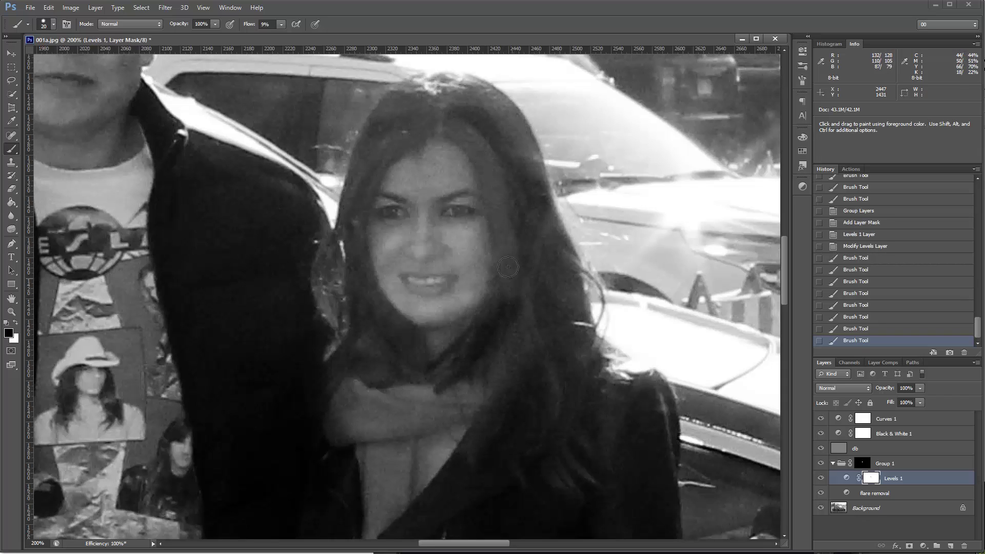
left_click(475, 359)
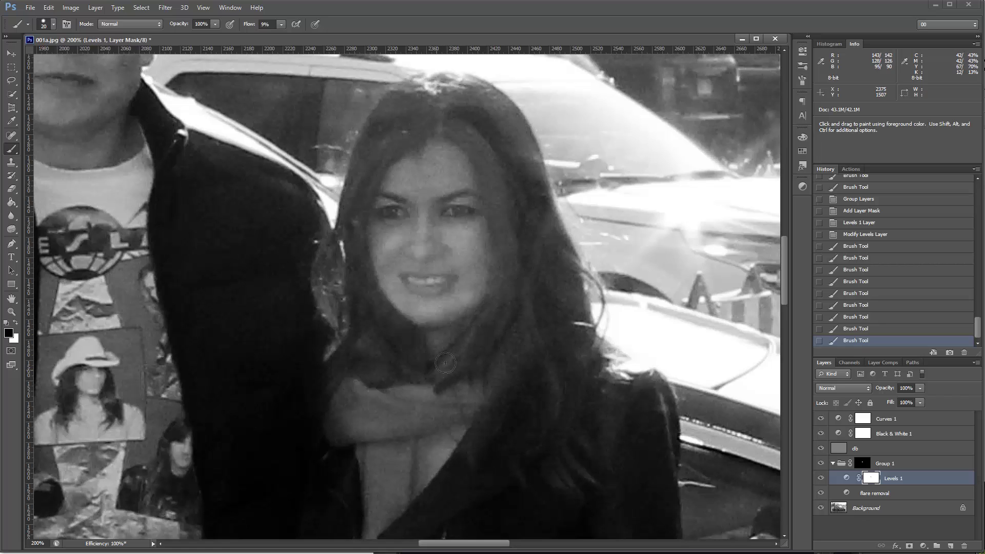
left_click_drag(496, 334, 553, 268)
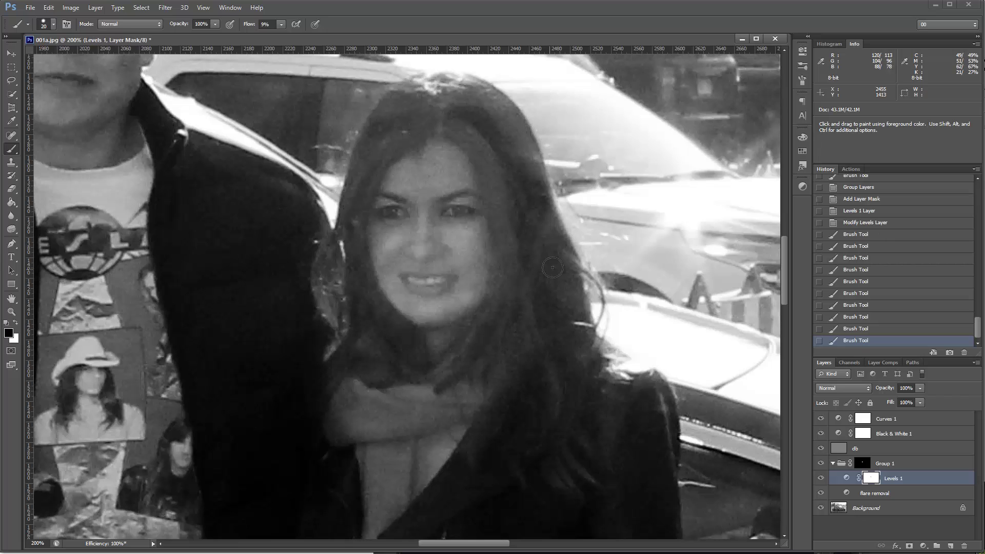
View the Levels 1 mask alone and paint solid black around the face with a 60 px, 100%-flow brush
left_click(871, 478, "alt")
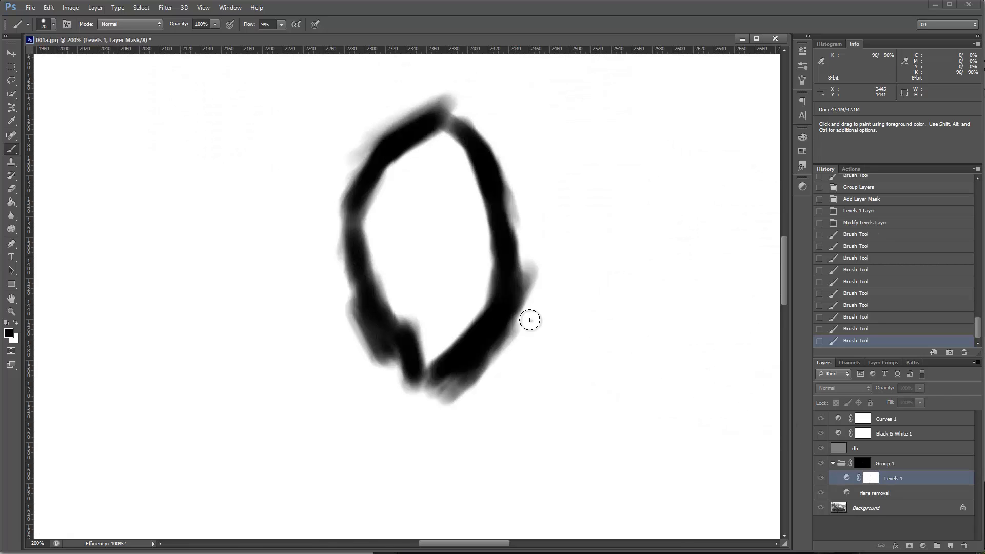
key("bracketright")
key("bracketright")
key("bracketright")
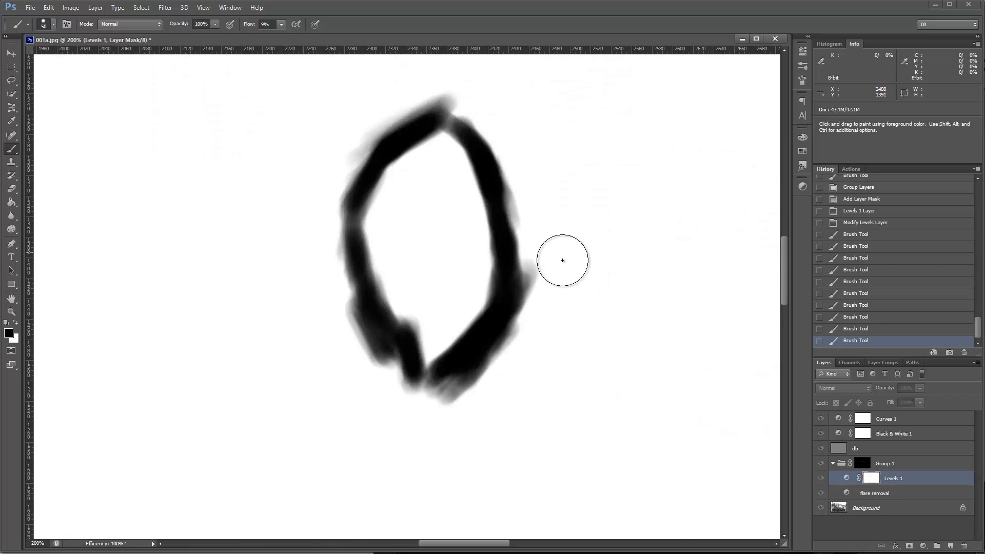
key("bracketright")
mouse_move(563, 261)
left_mouse_down()
mouse_move(561, 287)
mouse_move(521, 174)
left_mouse_up()
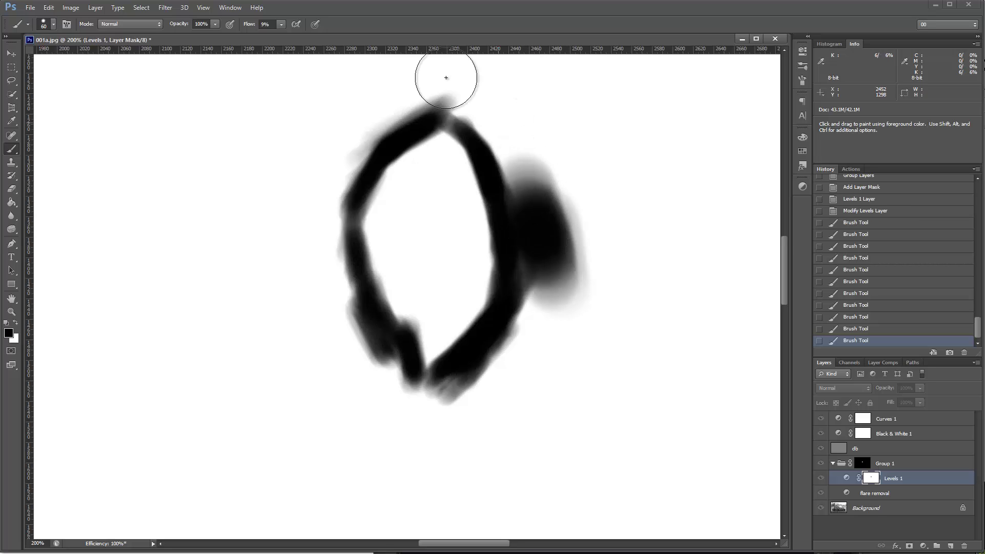
key("shift+0")
mouse_move(567, 245)
left_mouse_down()
mouse_move(512, 126)
mouse_move(484, 99)
mouse_move(429, 84)
mouse_move(347, 139)
mouse_move(314, 204)
mouse_move(312, 297)
mouse_move(328, 339)
mouse_move(375, 397)
mouse_move(416, 426)
mouse_move(560, 279)
mouse_move(515, 343)
mouse_move(585, 138)
left_mouse_up()
mouse_move(506, 72)
left_mouse_down()
mouse_move(582, 94)
mouse_move(612, 122)
mouse_move(660, 143)
mouse_move(591, 163)
mouse_move(594, 205)
mouse_move(631, 249)
mouse_move(561, 316)
mouse_move(604, 372)
mouse_move(520, 417)
mouse_move(600, 467)
mouse_move(366, 433)
mouse_move(317, 402)
mouse_move(248, 391)
mouse_move(296, 318)
mouse_move(255, 282)
mouse_move(281, 163)
mouse_move(375, 96)
mouse_move(381, 79)
mouse_move(362, 75)
left_mouse_up()
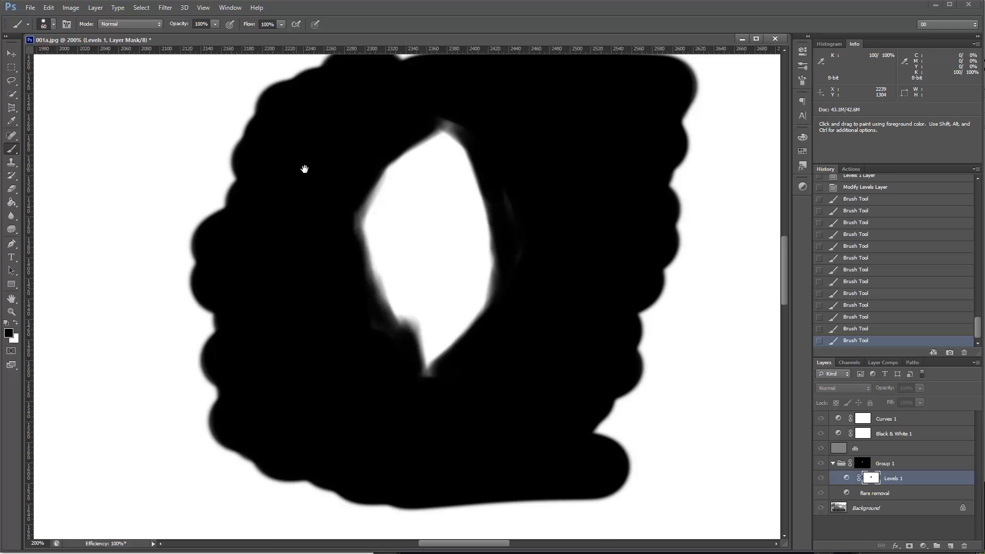
mouse_move(304, 170)
left_mouse_down()
mouse_move(267, 302)
mouse_move(271, 289)
left_mouse_up()
mouse_move(282, 231)
left_mouse_down()
mouse_move(464, 159)
mouse_move(595, 191)
mouse_move(330, 138)
mouse_move(515, 150)
mouse_move(660, 253)
left_mouse_up()
left_click(871, 478, "alt")
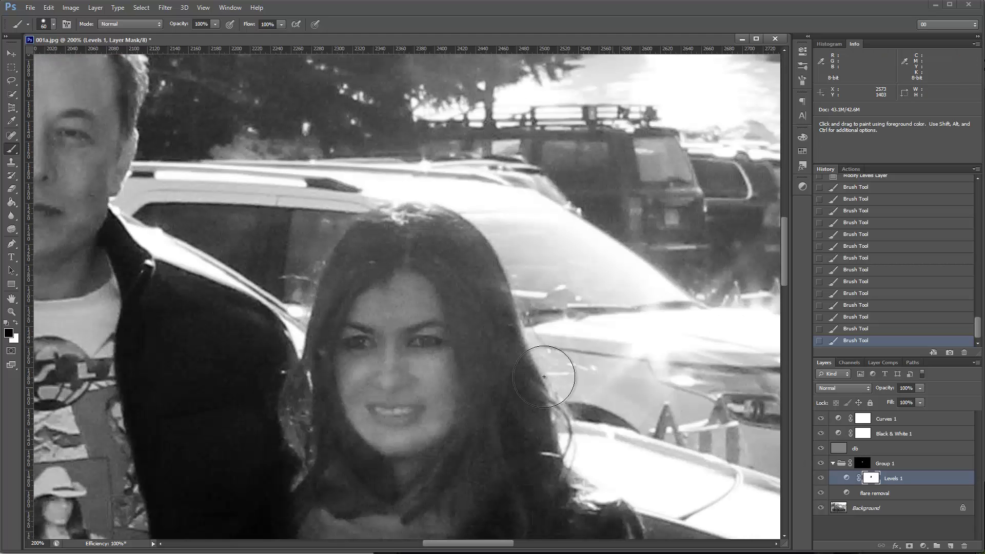
left_click_drag(544, 376, 570, 290)
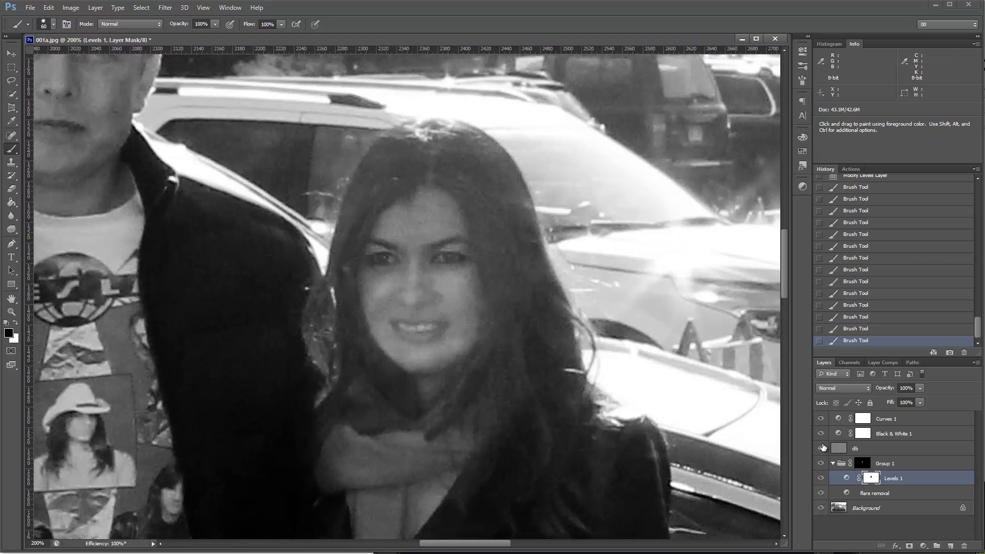
left_click(821, 463)
left_click(820, 464)
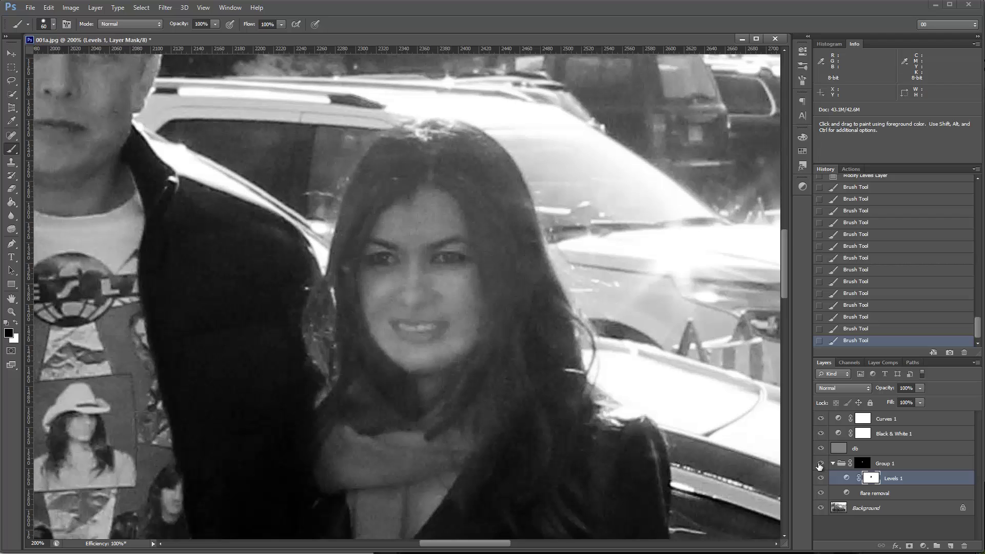
key("ctrl+minus")
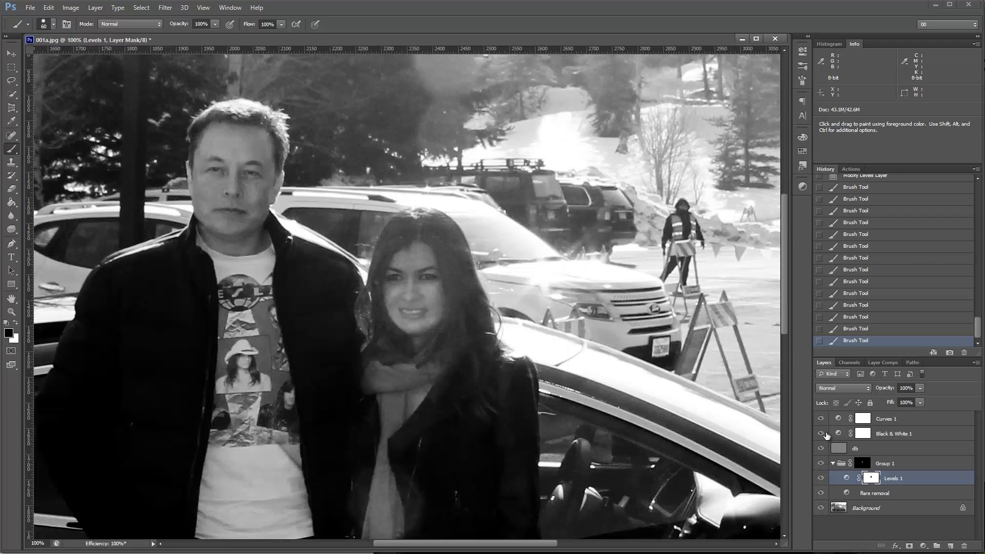
left_click(821, 463)
left_click(821, 464)
left_click(821, 464)
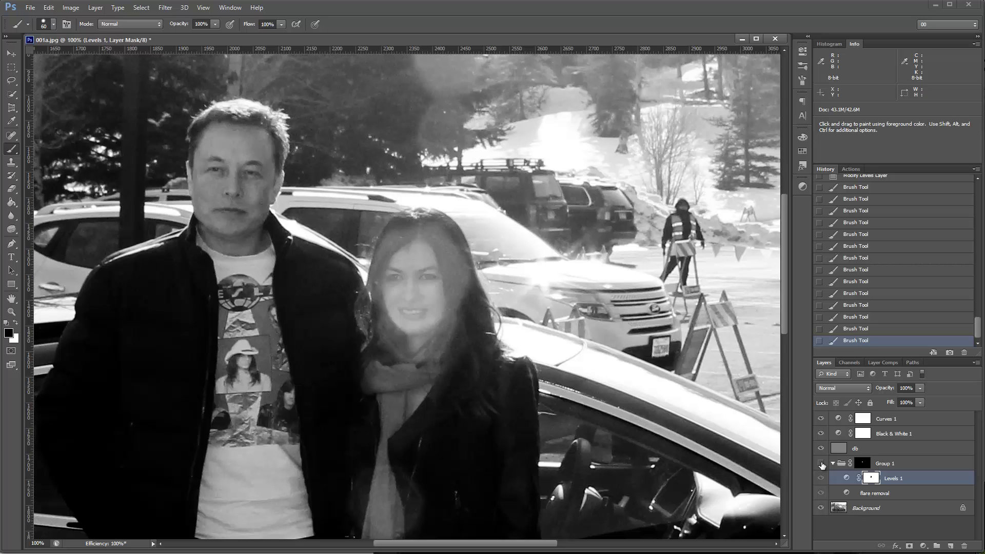
left_click(821, 464)
left_click(821, 464)
left_click(821, 464)
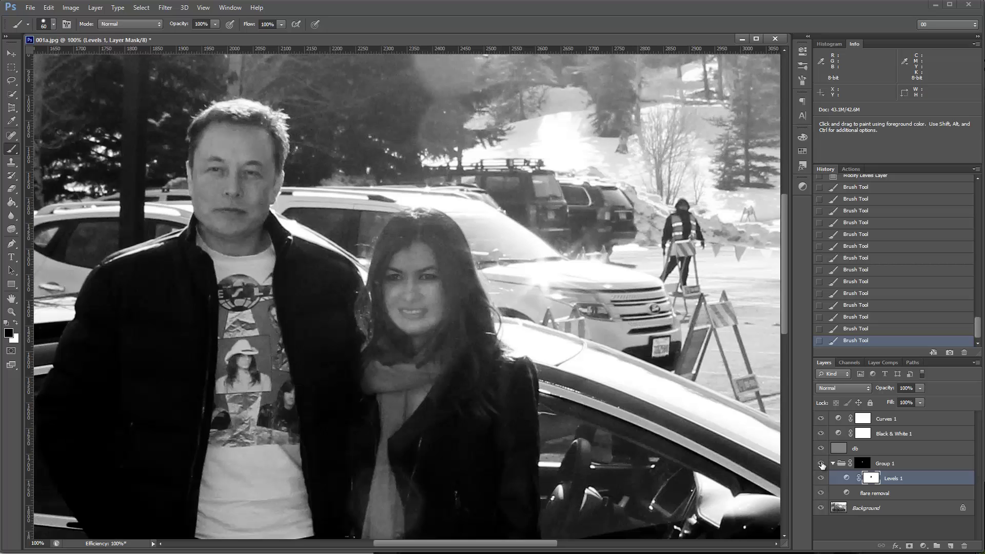
left_click(821, 464)
left_click(821, 464)
left_click(822, 464)
left_click(822, 464)
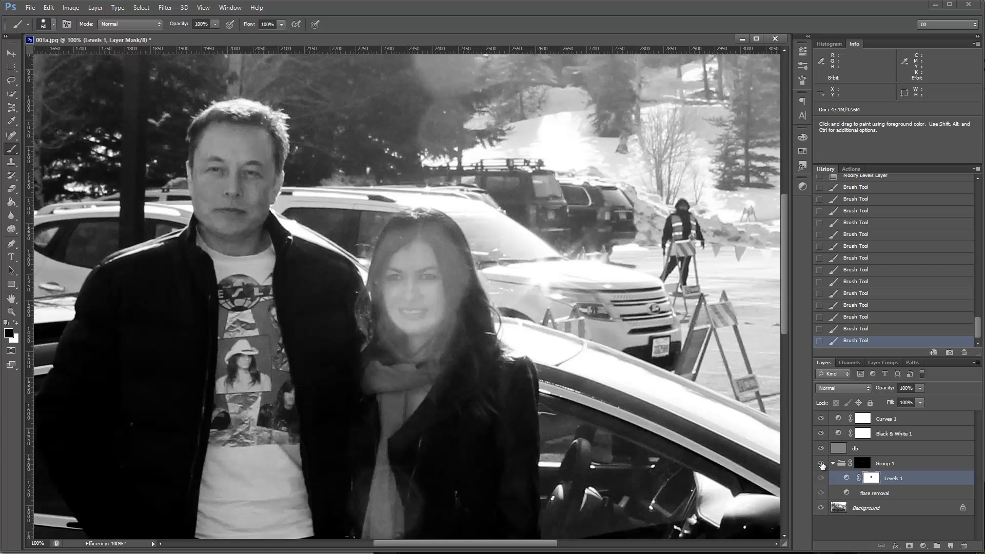
left_click(821, 463)
left_click(821, 464)
left_click(821, 464)
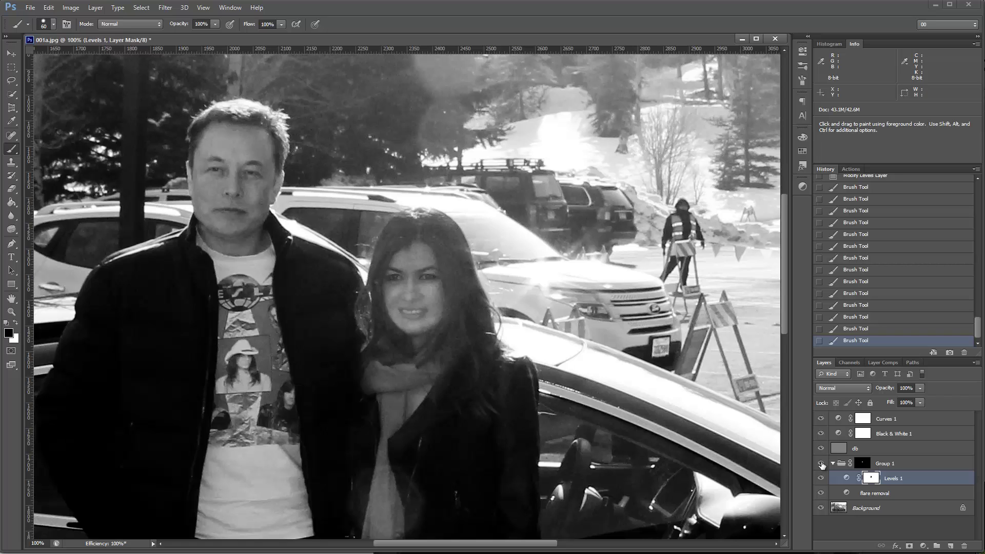
Toggle Curves 1 and Black & White 1 visibility to compare, leaving both hidden
left_click(821, 419)
left_click(821, 433)
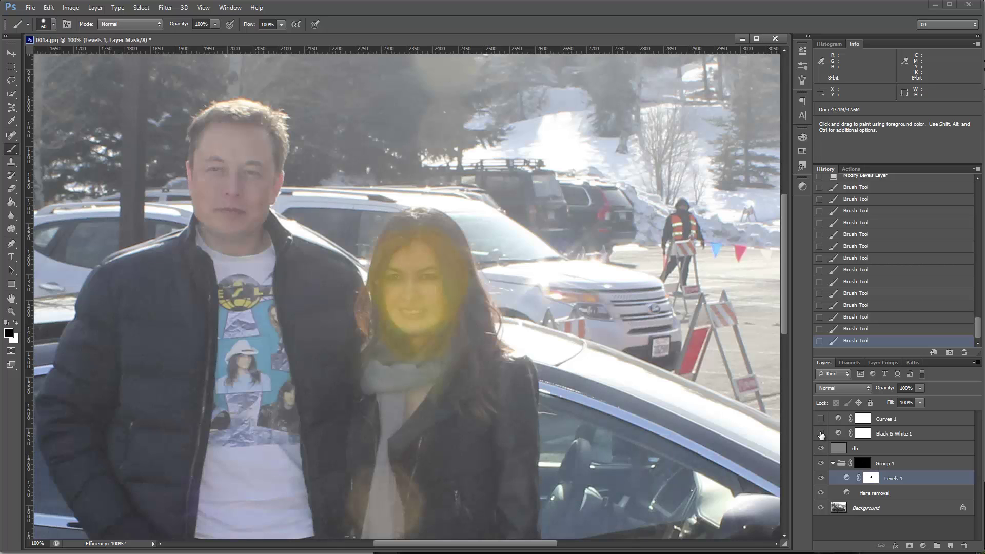
left_click(821, 418)
left_click(821, 434)
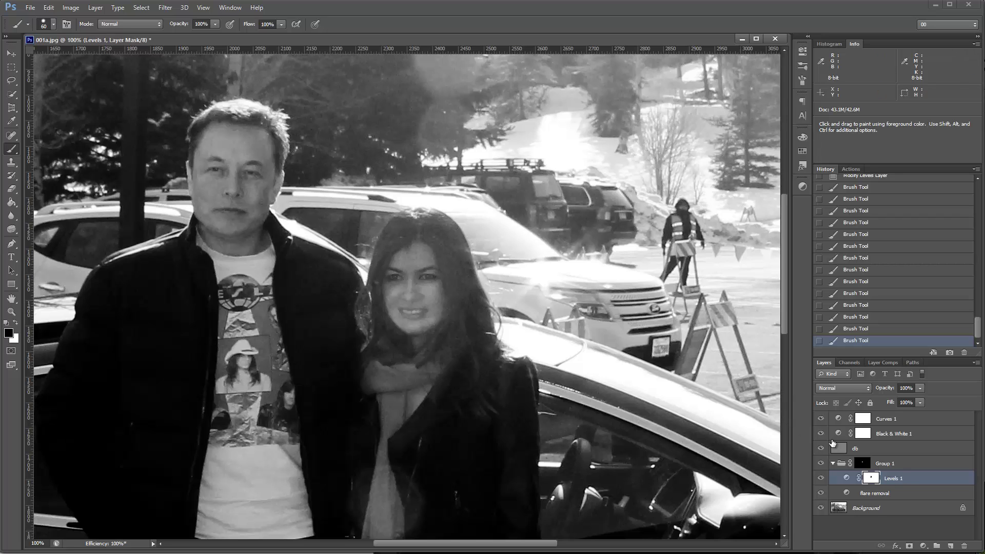
left_click(821, 434)
left_click(821, 419)
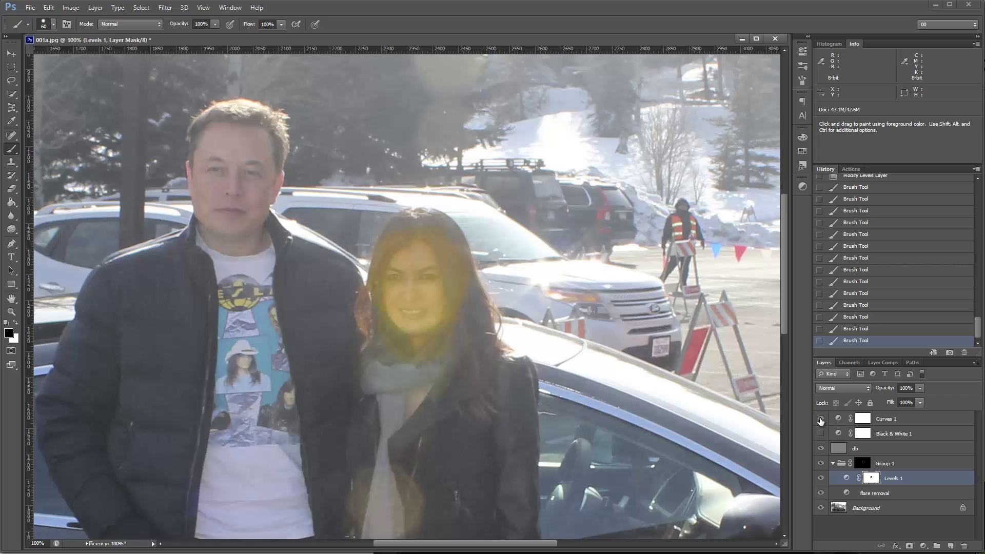
left_click(821, 419)
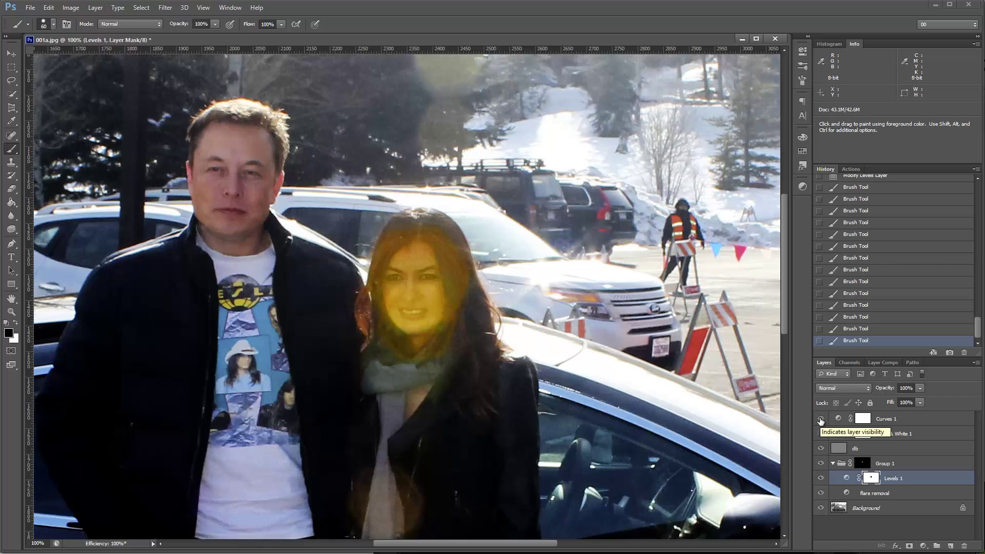
left_click(821, 419)
Group the Black & White 1 and Curves 1 layers into a new group and begin renaming it
left_click(923, 434)
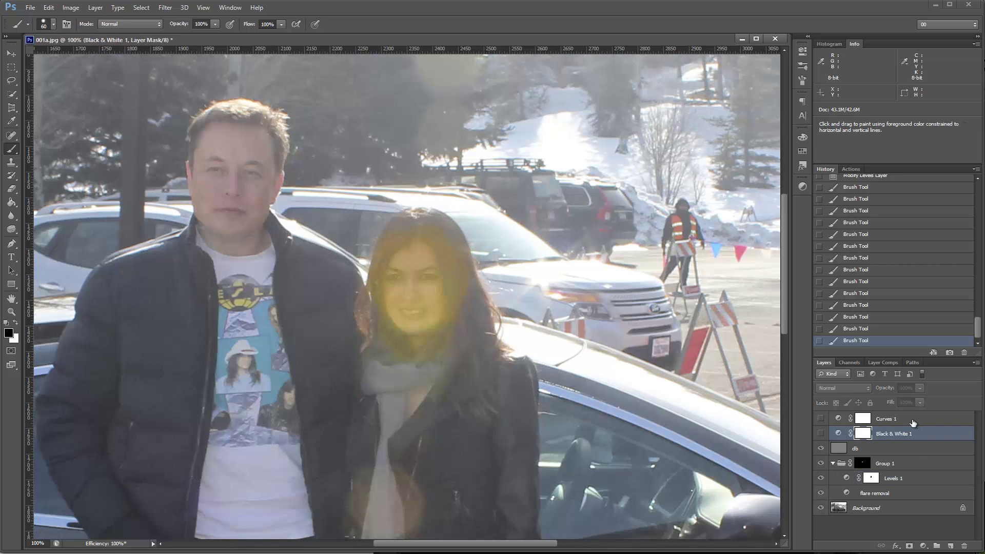
left_click(913, 422, "shift")
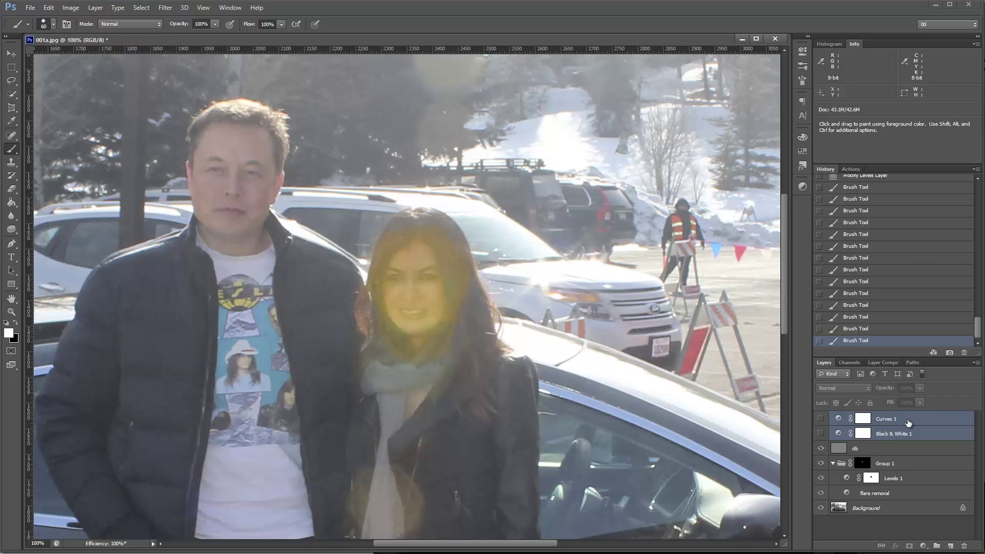
key("ctrl+g")
double_click(863, 418)
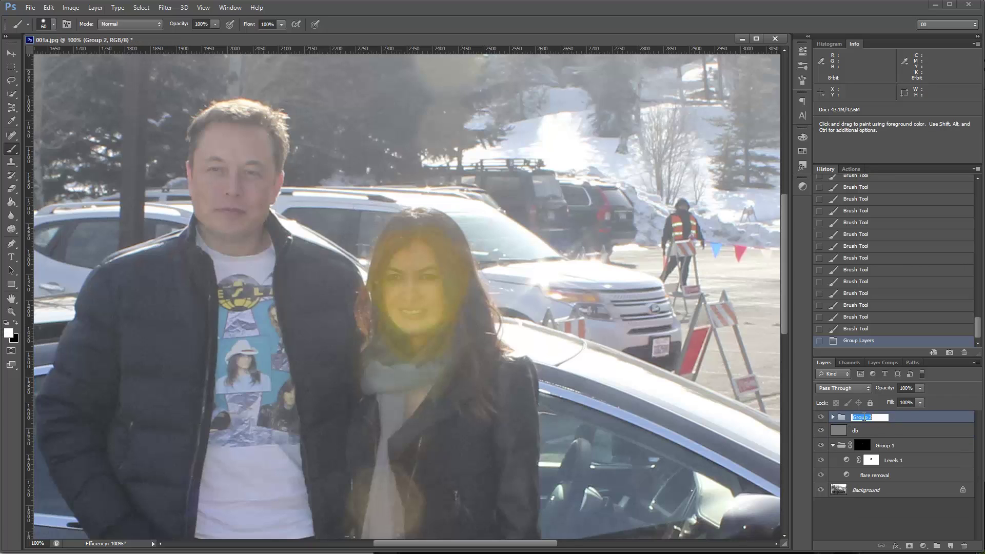
Name the new group 'bw helpers' and hide it so the photo shows in colour
type("bw helpers")
key("Return")
left_click(833, 417)
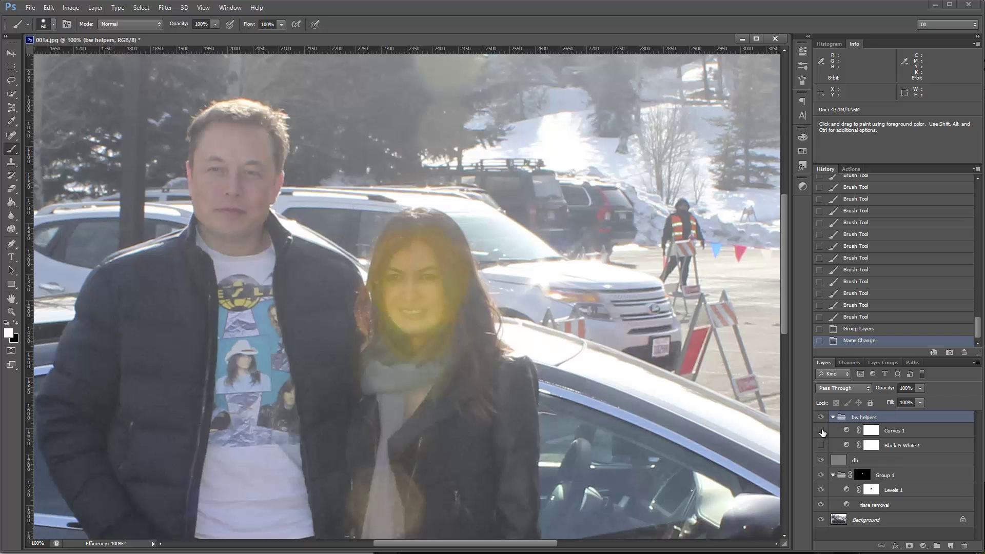
left_click(821, 445)
left_click(821, 446)
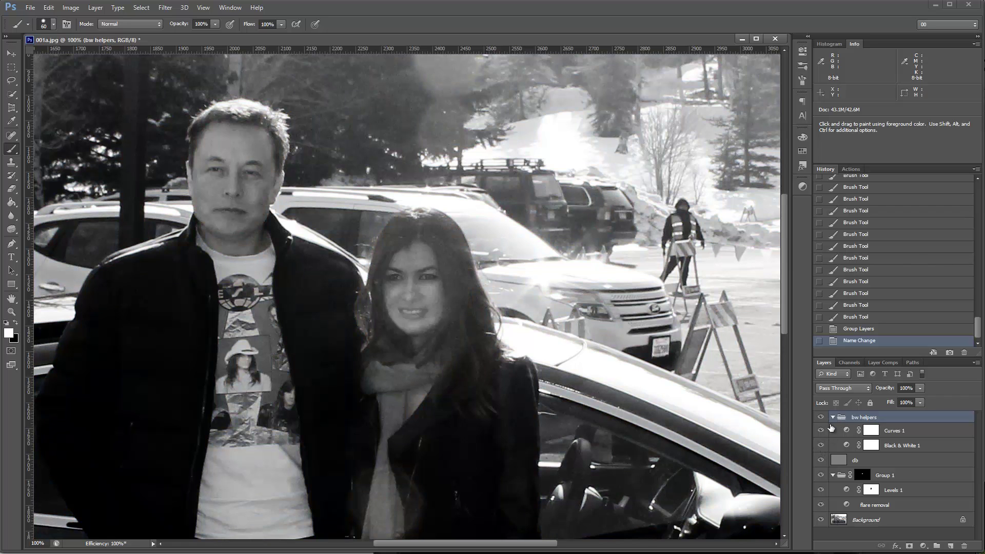
left_click(833, 417)
left_click(820, 417)
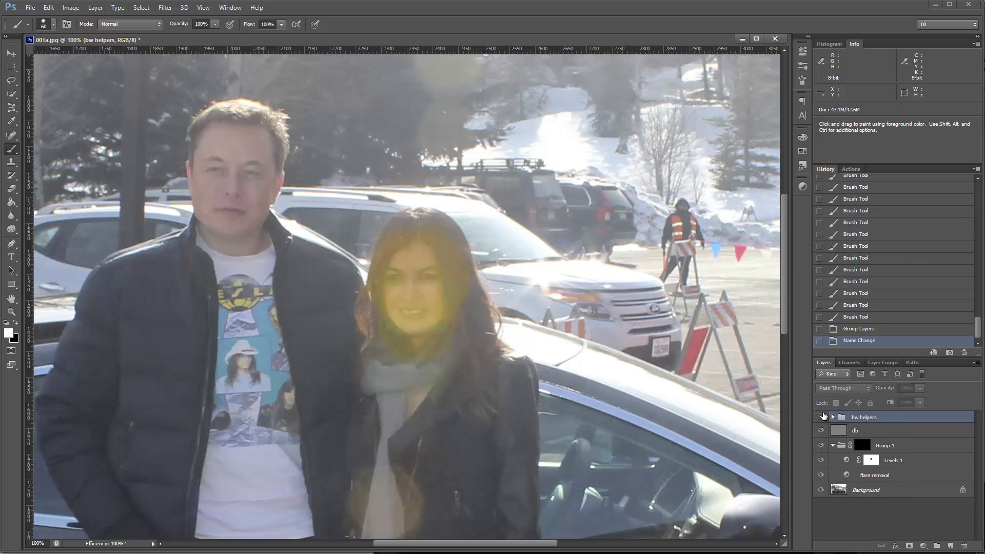
left_click(822, 416)
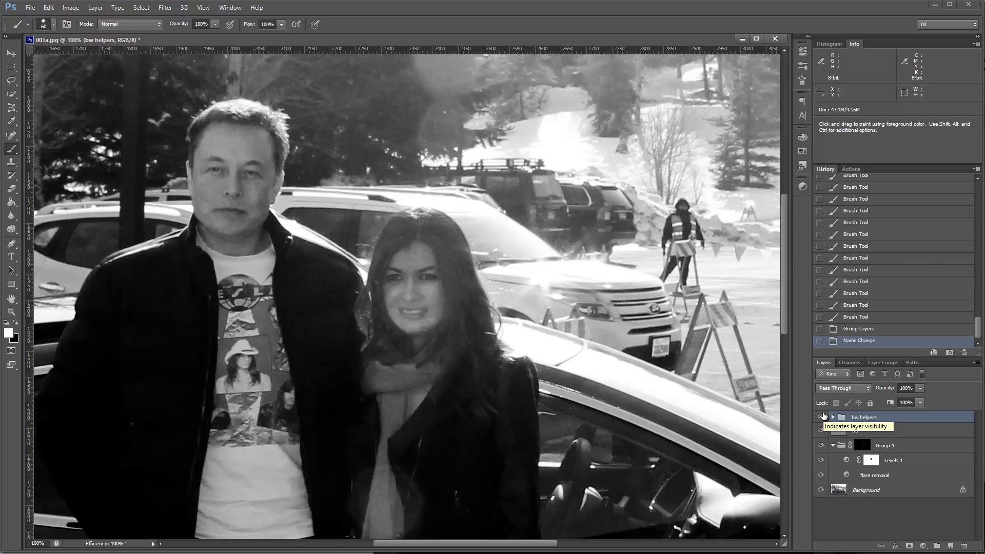
left_click(824, 416)
left_click(823, 416)
left_click(823, 416)
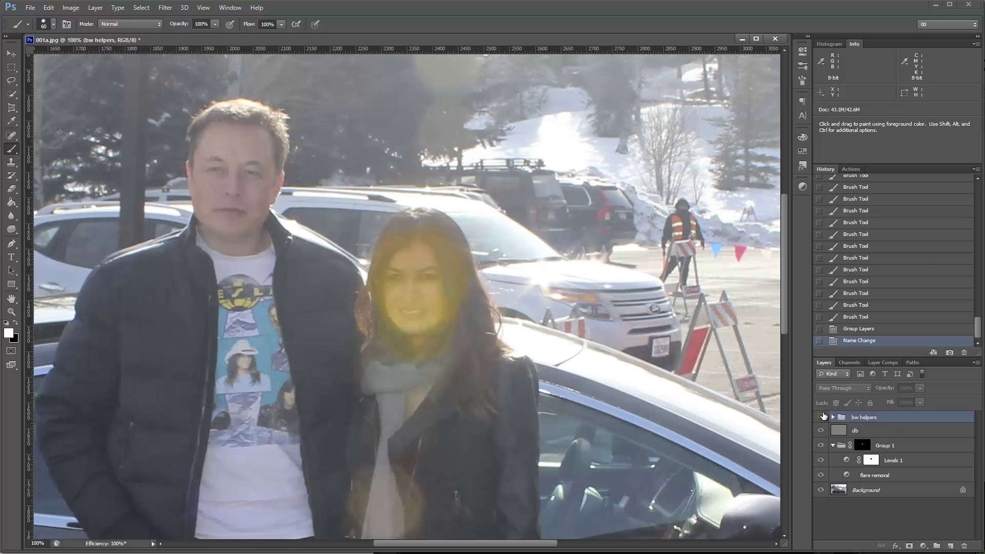
Rename Group 1 to 'adjustments' and select the Levels 1 layer
left_click(926, 465)
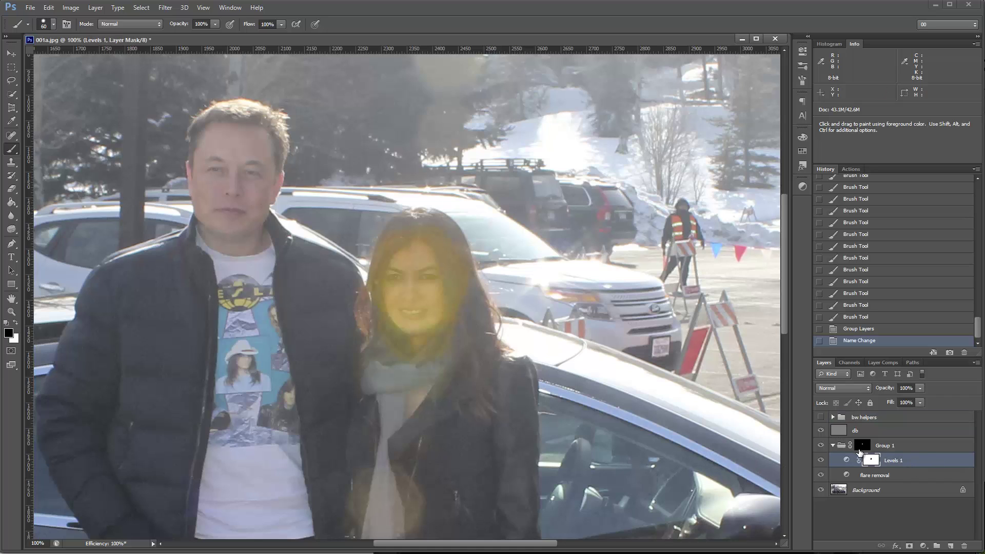
double_click(886, 446)
type("ad")
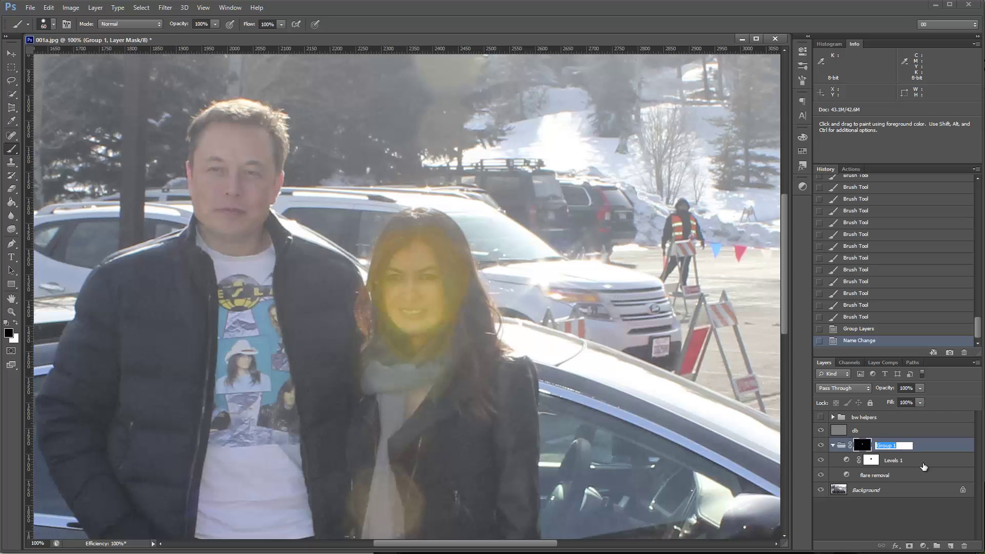
type("justments")
key("Return")
left_click(923, 466)
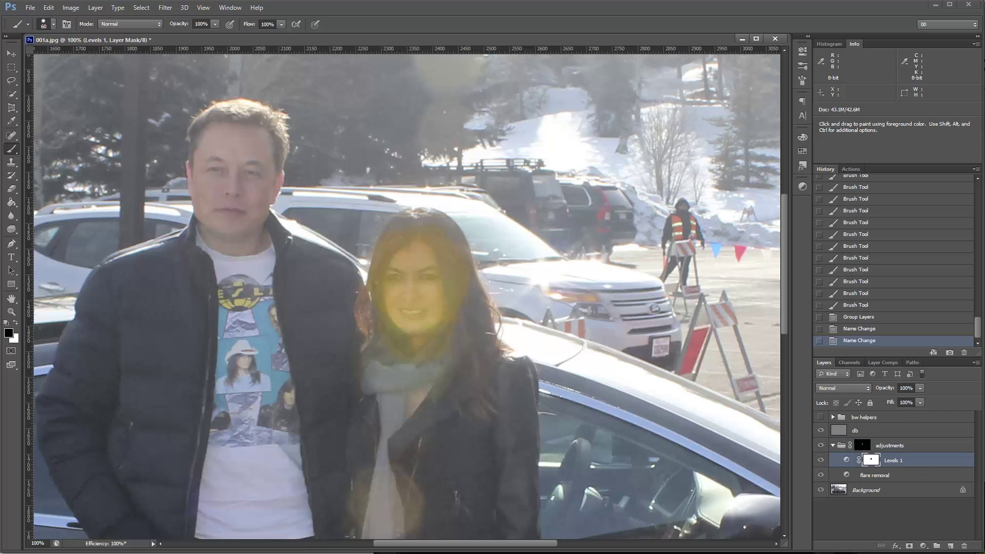
left_click(924, 546)
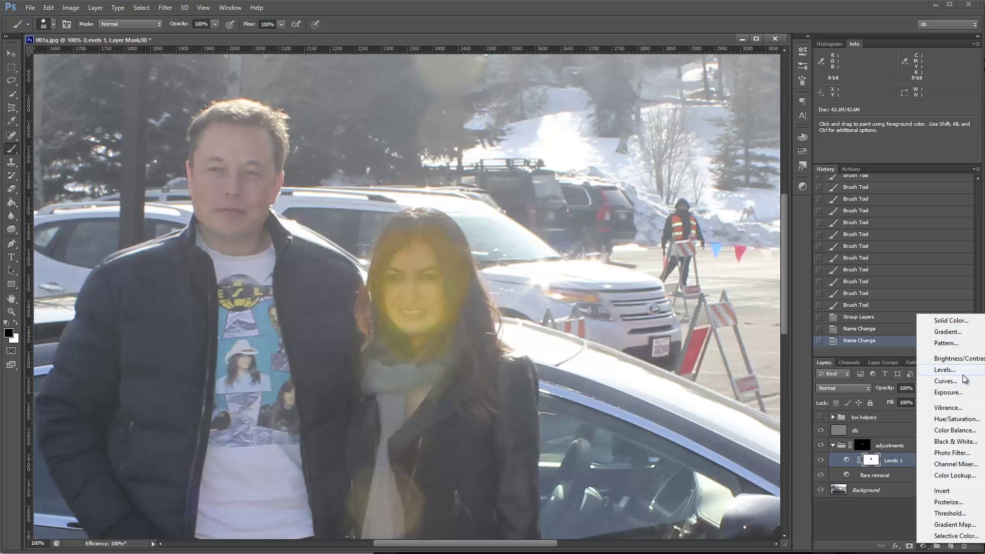
Add a Levels adjustment and set Blue output black to 48, tweaking midtones and output white
left_click(944, 369)
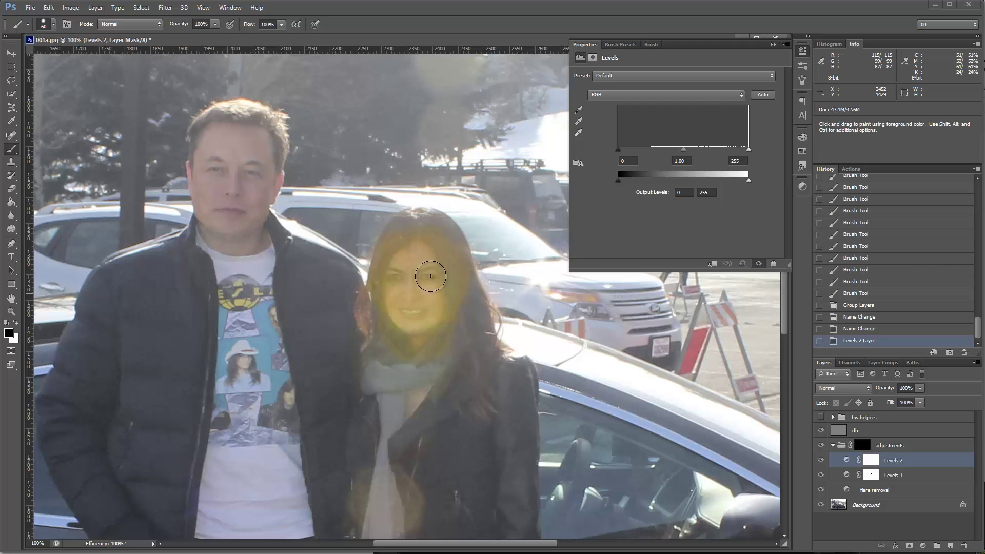
left_click(688, 95)
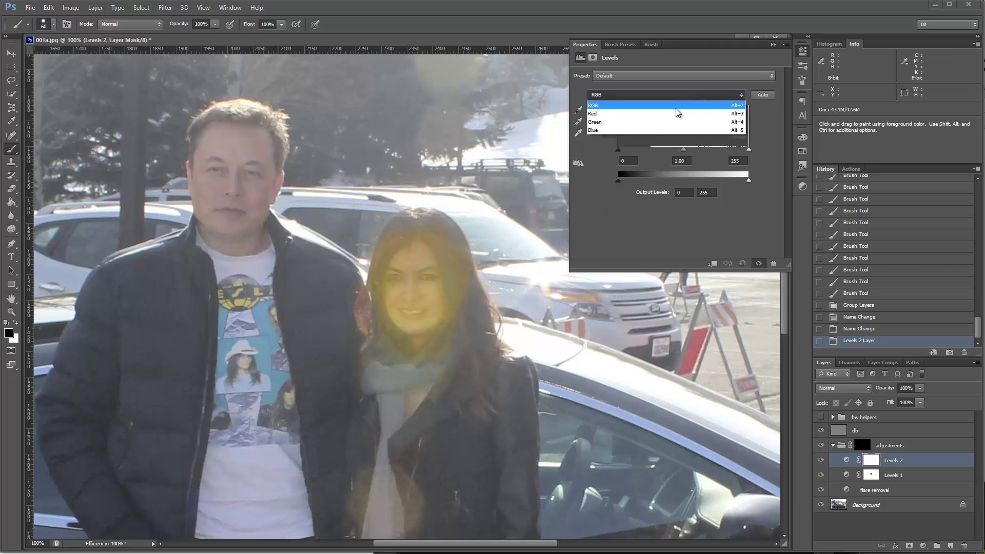
left_click(639, 132)
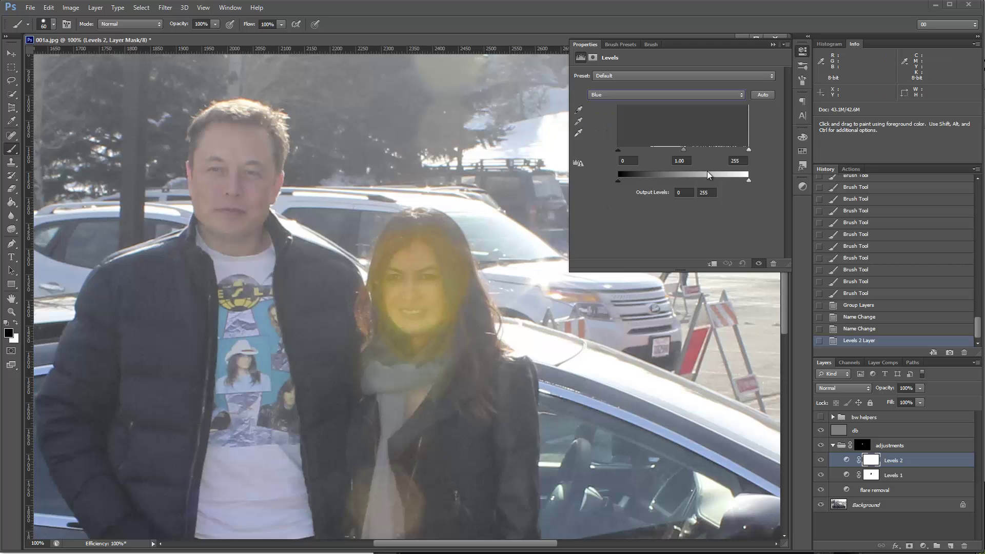
left_click(749, 180)
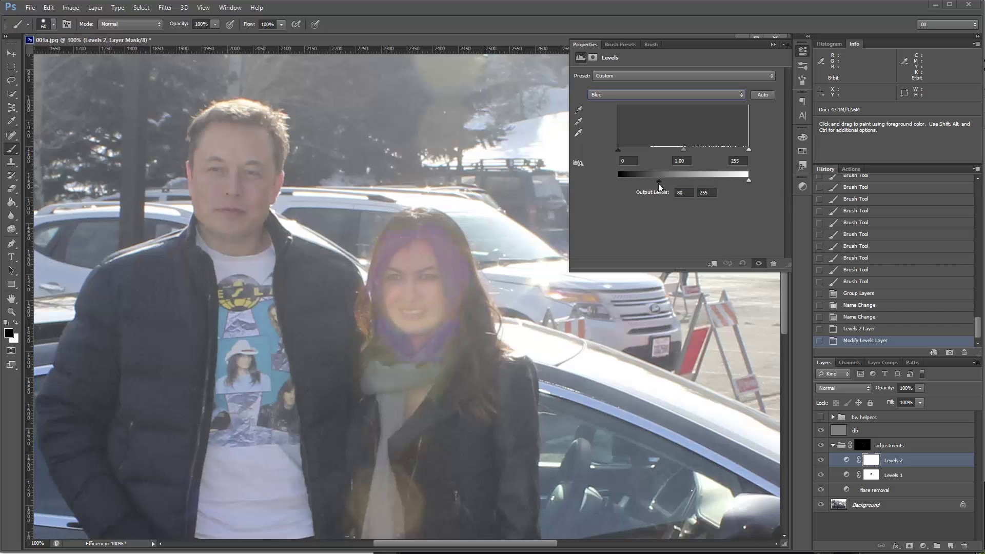
mouse_move(659, 185)
left_mouse_down()
mouse_move(626, 187)
mouse_move(643, 188)
left_mouse_up()
left_click_drag(645, 190, 644, 191)
left_click_drag(666, 157, 669, 158)
mouse_move(748, 180)
left_mouse_down()
mouse_move(733, 180)
mouse_move(749, 191)
left_mouse_up()
Bring the Red channel input white to 245 and reset its output black
left_click(677, 94)
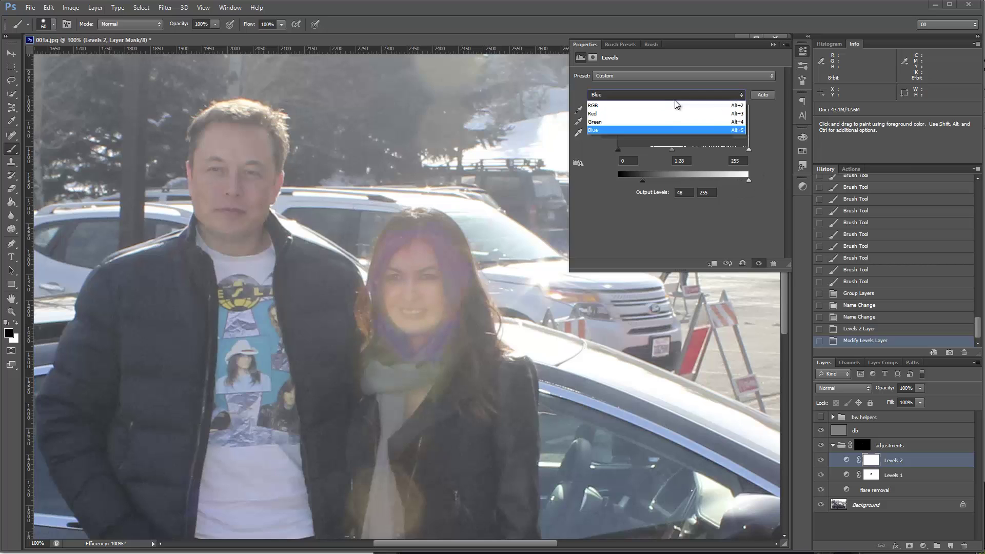
left_click(661, 111)
left_click_drag(745, 153, 742, 155)
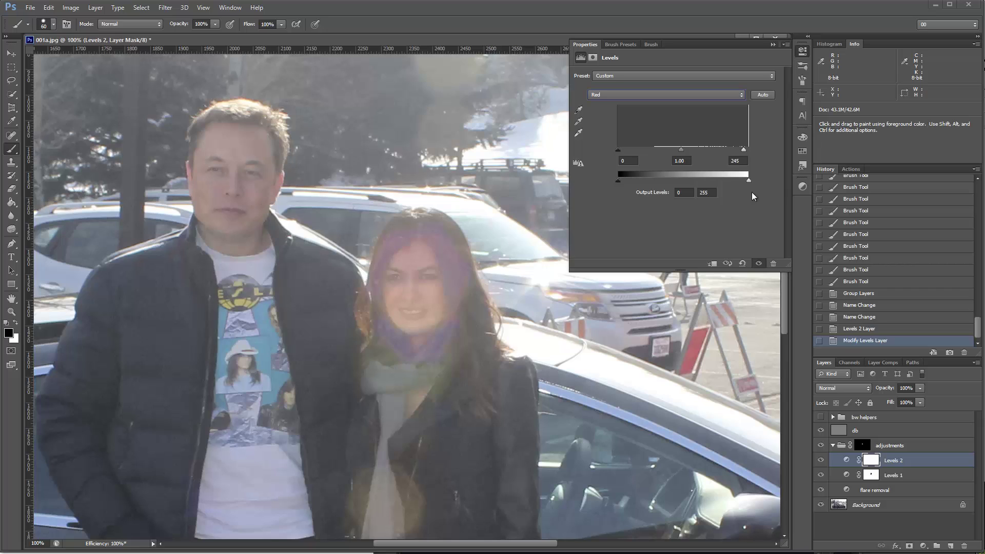
left_click_drag(638, 180, 606, 183)
Raise the Green output black and brighten Green midtones to 1.21 to remove the purple tint
left_click(667, 97)
left_click(656, 121)
mouse_move(622, 182)
left_mouse_down()
mouse_move(642, 180)
mouse_move(615, 189)
left_mouse_up()
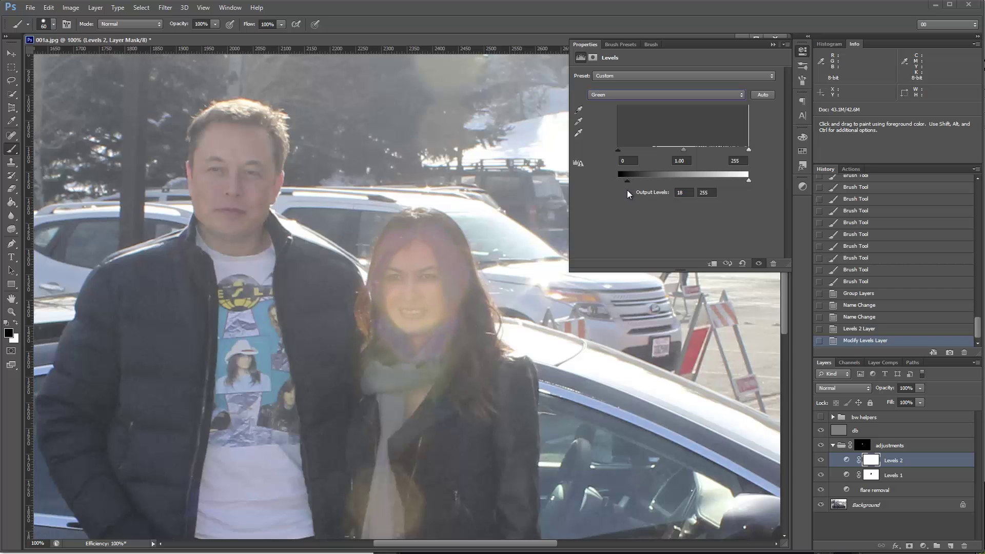
left_click_drag(685, 148, 675, 158)
left_click(690, 97)
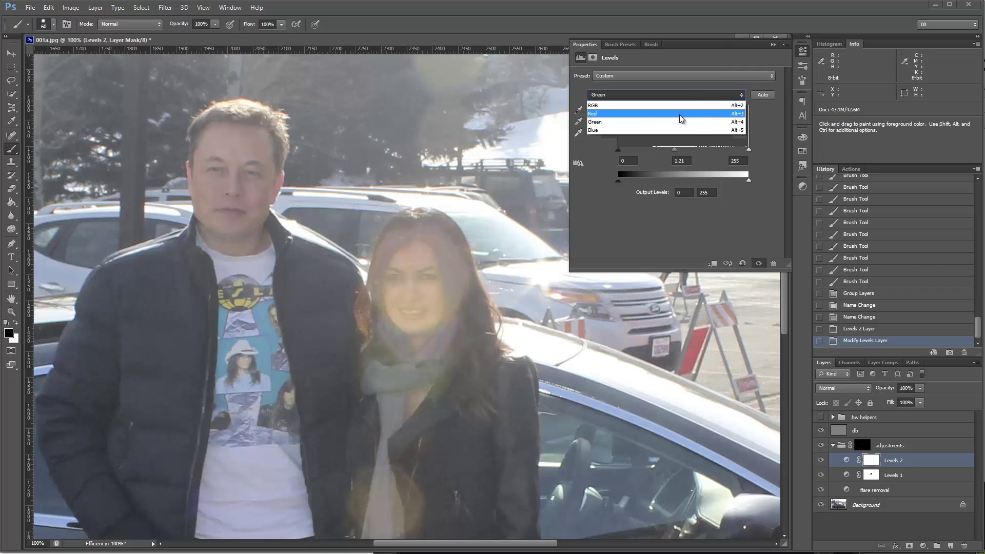
left_click(679, 115)
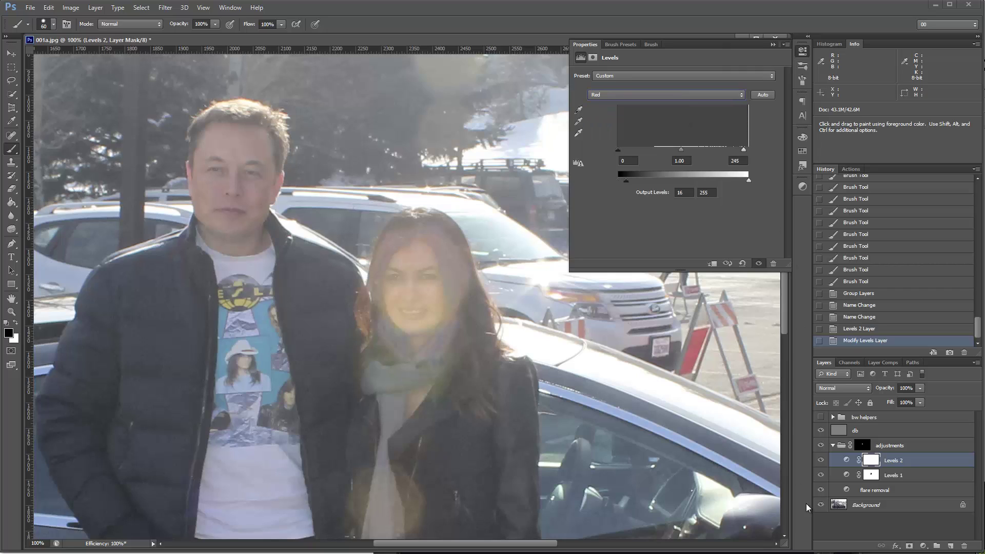
left_click(852, 389)
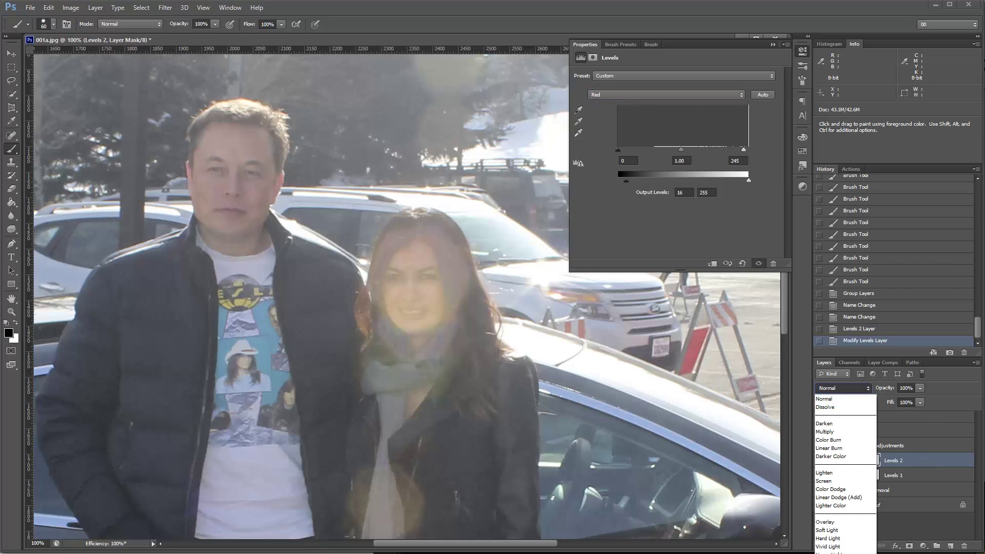
Set Levels 2 to Color blend mode and compare the photo with it on and off
left_click(846, 529)
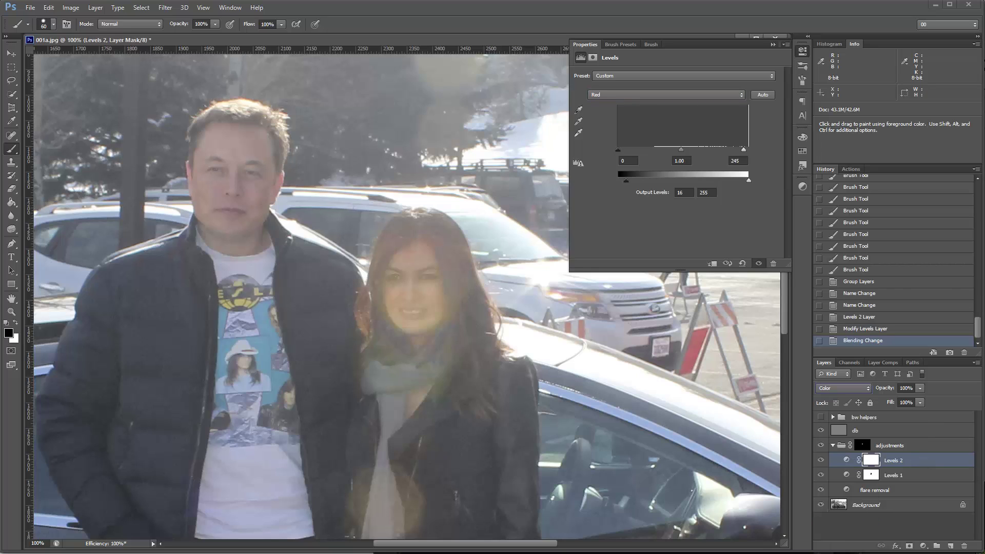
left_click(821, 460)
left_click(821, 460)
left_click(822, 460)
left_click(821, 460)
left_click(821, 460)
Fine-tune Red midtones, then raise Green midtones slightly and set Green output black to 17
left_click_drag(682, 149, 688, 150)
left_click(658, 96)
left_click(655, 119)
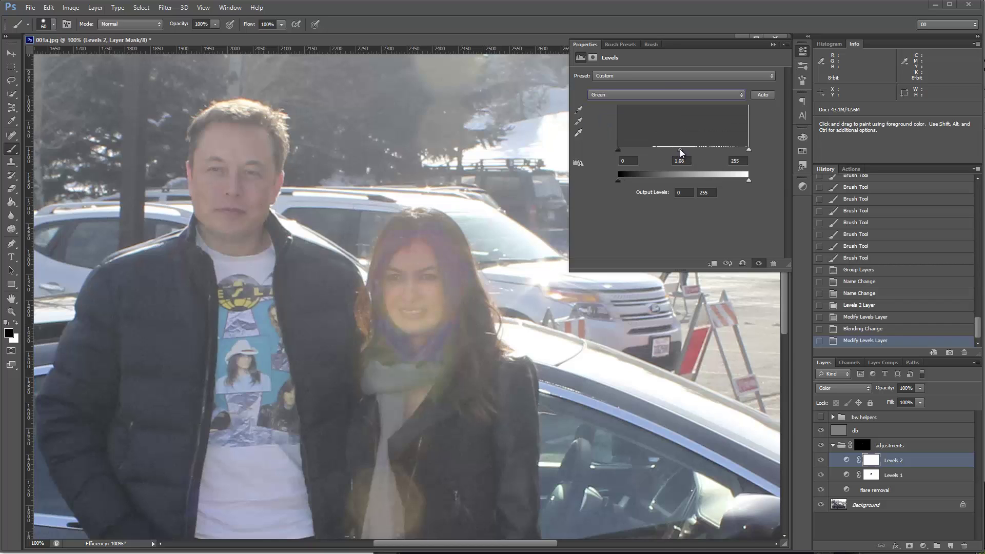
left_click_drag(681, 150, 679, 150)
left_click_drag(625, 180, 625, 179)
Zoom to 200% on the faces, reorder Levels 2 in the stack, and check the Blue channel
key("ctrl+plus")
scroll(395, 285, "up", 4)
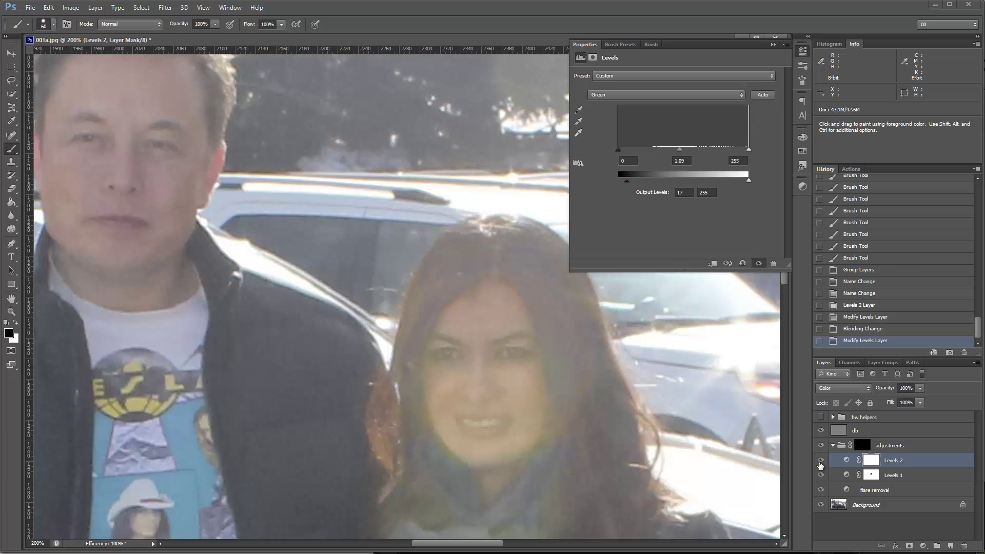
left_click_drag(937, 464, 895, 454)
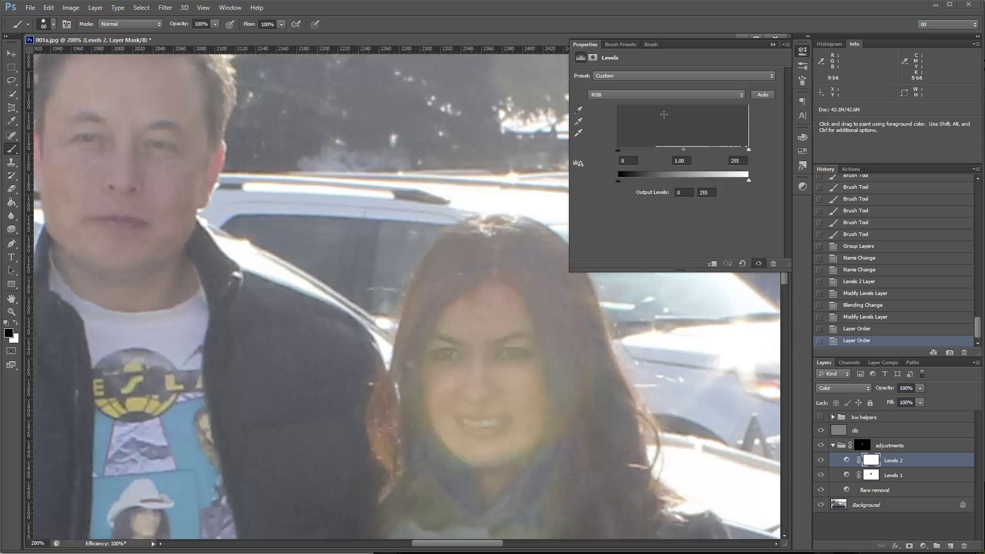
left_click(671, 95)
left_click(646, 130)
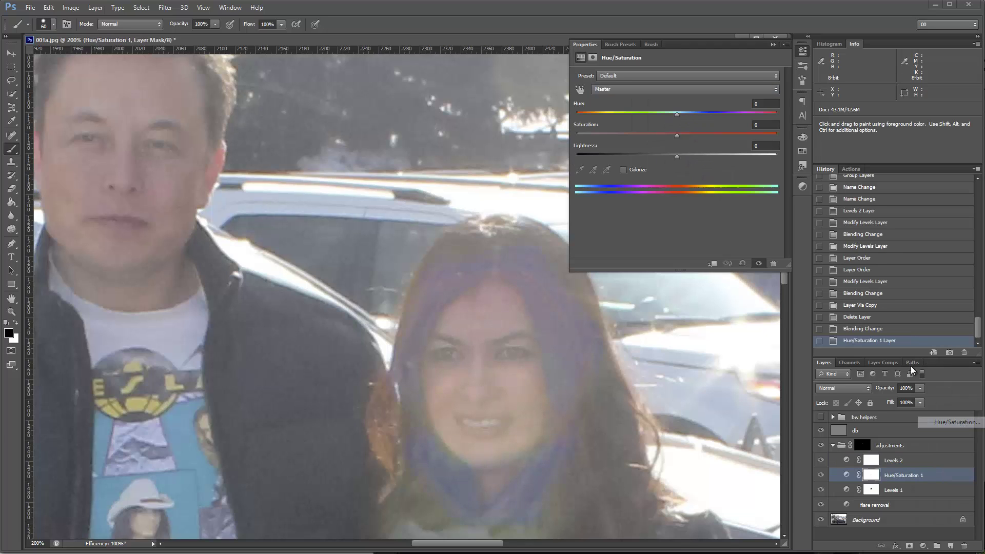
Lower the Hue/Saturation 1 saturation to -7 and collapse the Properties panel
left_click_drag(676, 136, 677, 158)
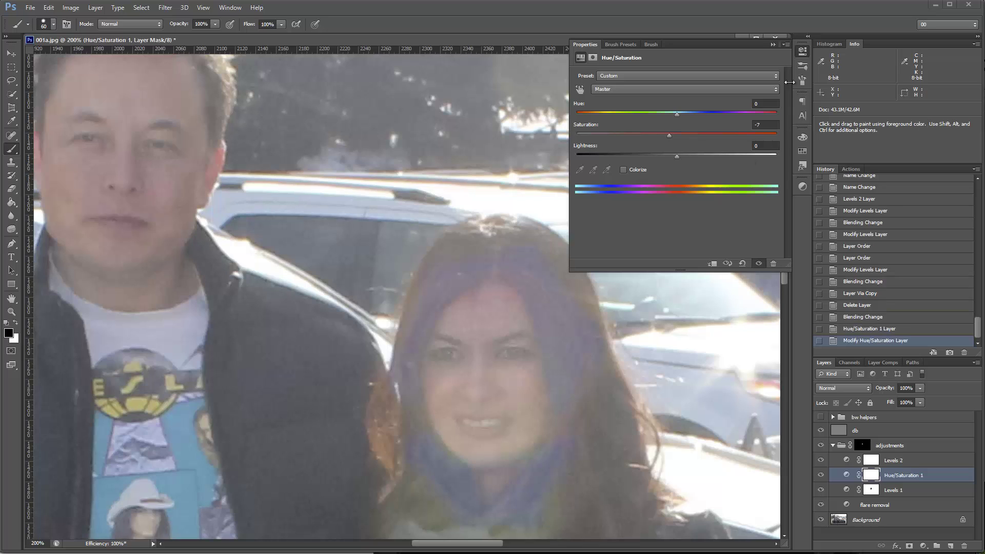
left_click(802, 52)
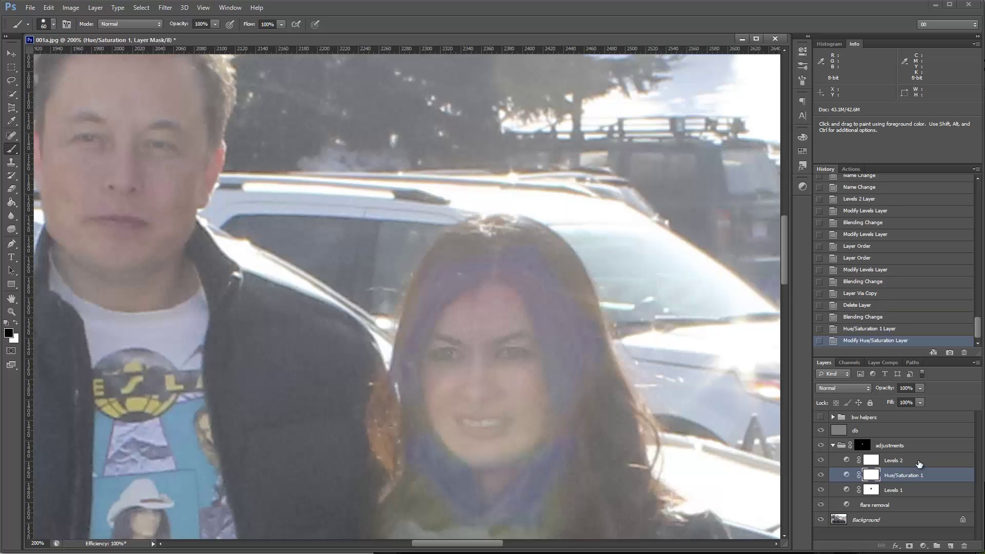
Create a Color-mode layer named 'color paint' above Levels 2
left_click(916, 463)
key("ctrl+shift+n")
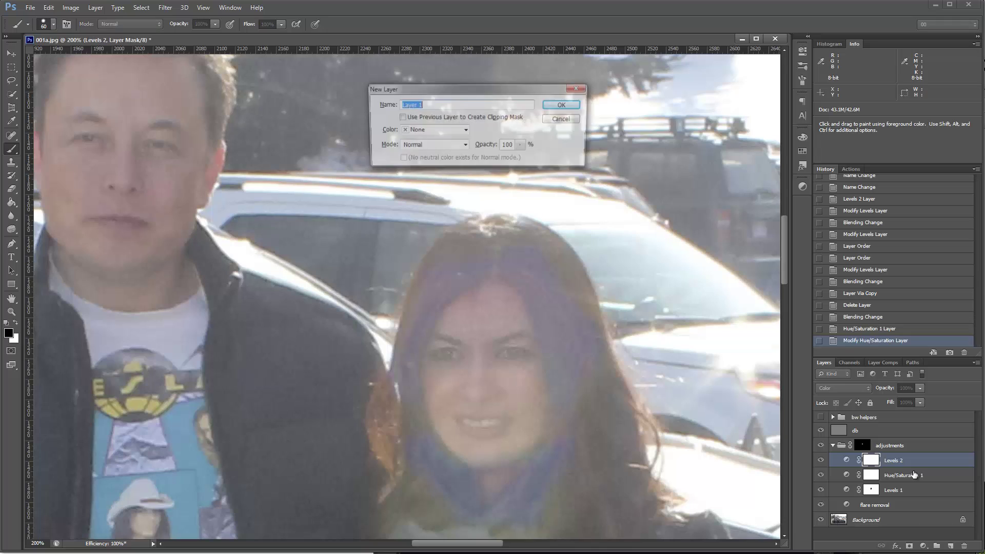
type("color ")
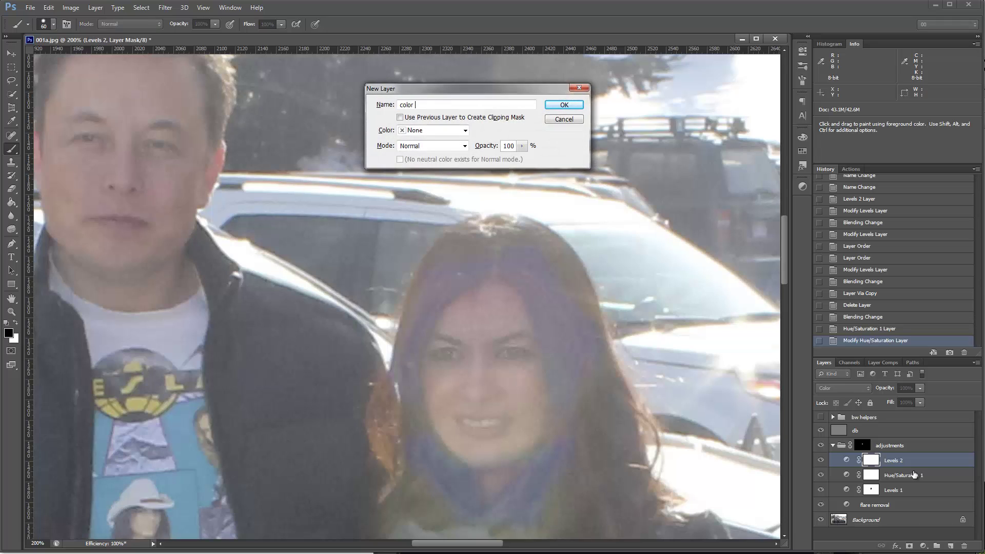
type("paint")
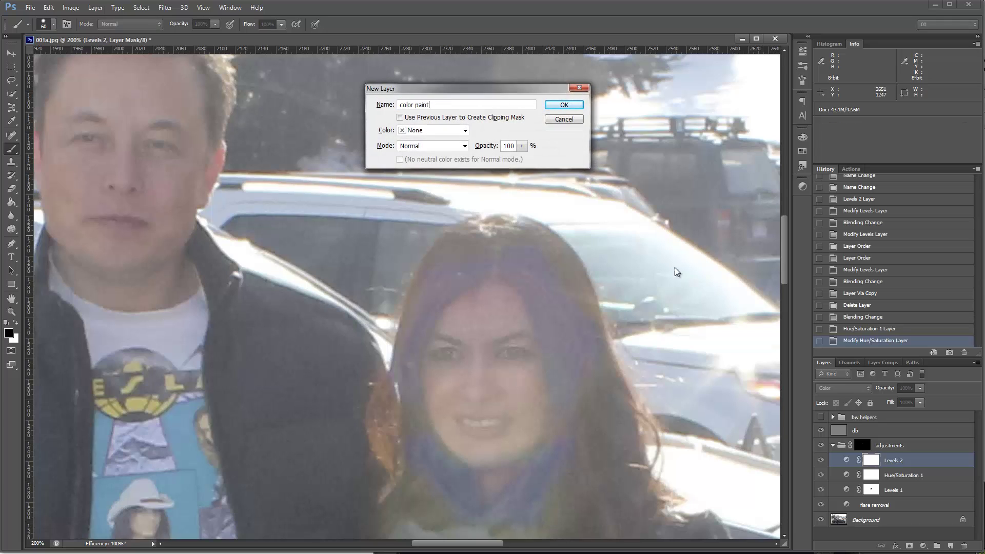
left_click(453, 147)
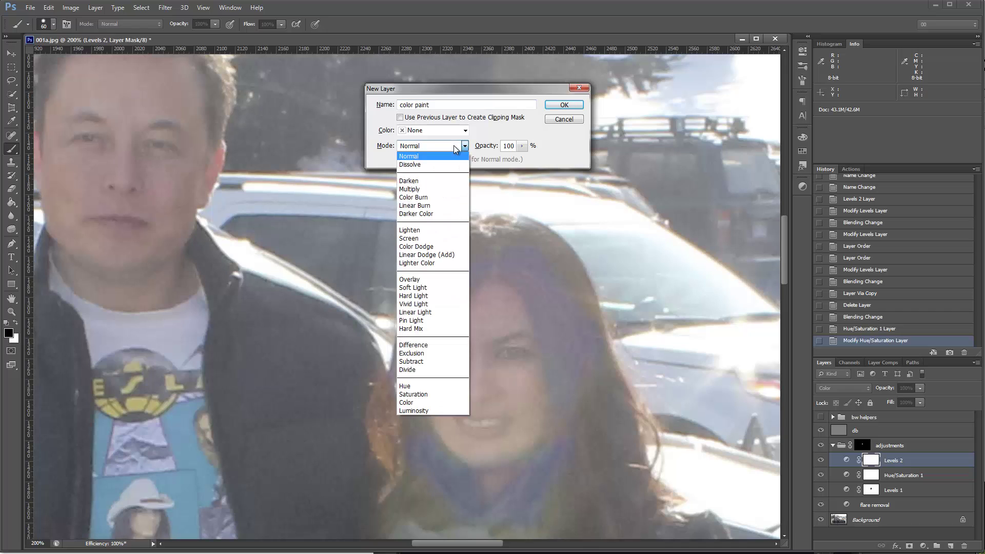
left_click(420, 403)
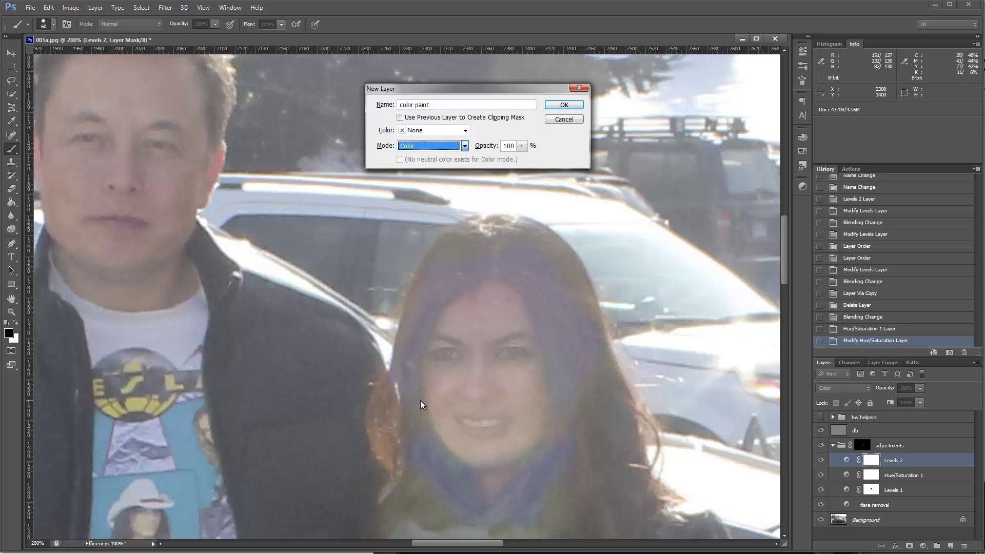
left_click(564, 105)
Swap paint colours and set the brush to 7% flow and 25 px
key("x")
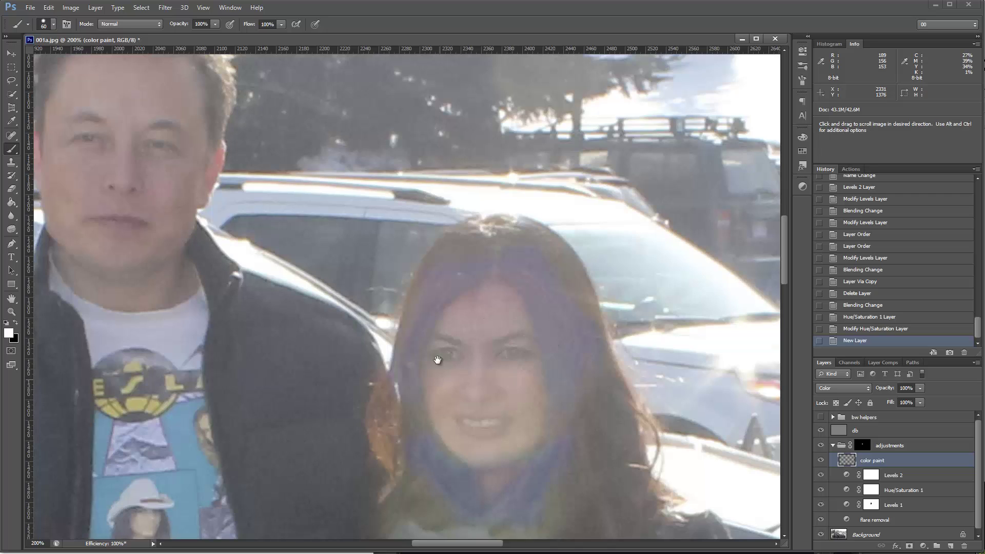
mouse_move(424, 345)
left_mouse_down()
mouse_move(413, 308)
mouse_move(400, 323)
left_mouse_up()
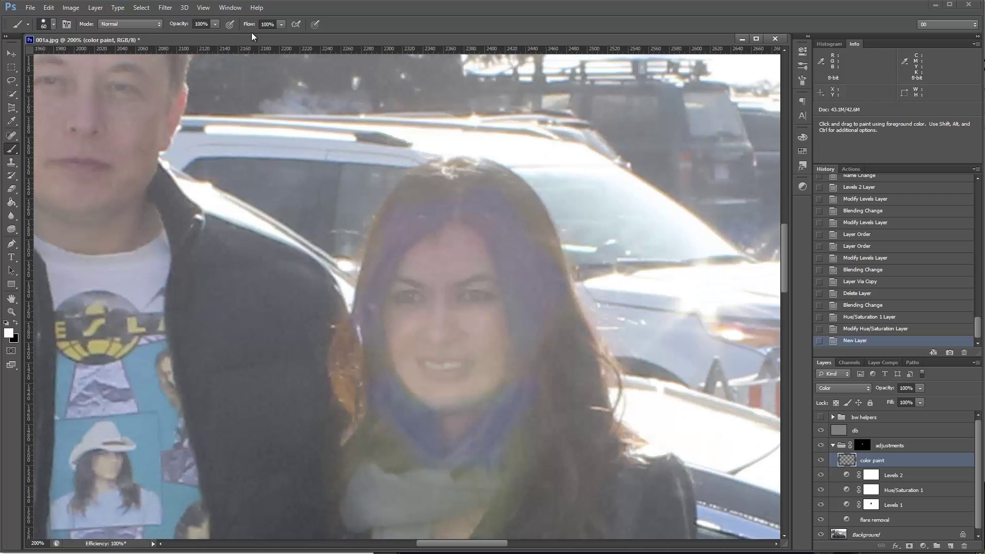
left_click_drag(250, 27, 199, 31)
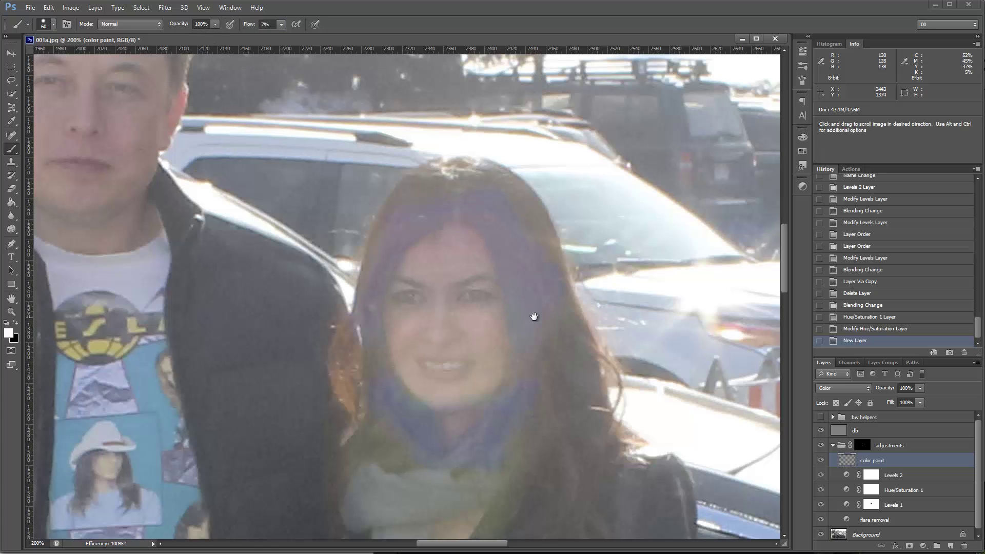
left_click_drag(532, 315, 508, 304)
right_click(579, 283)
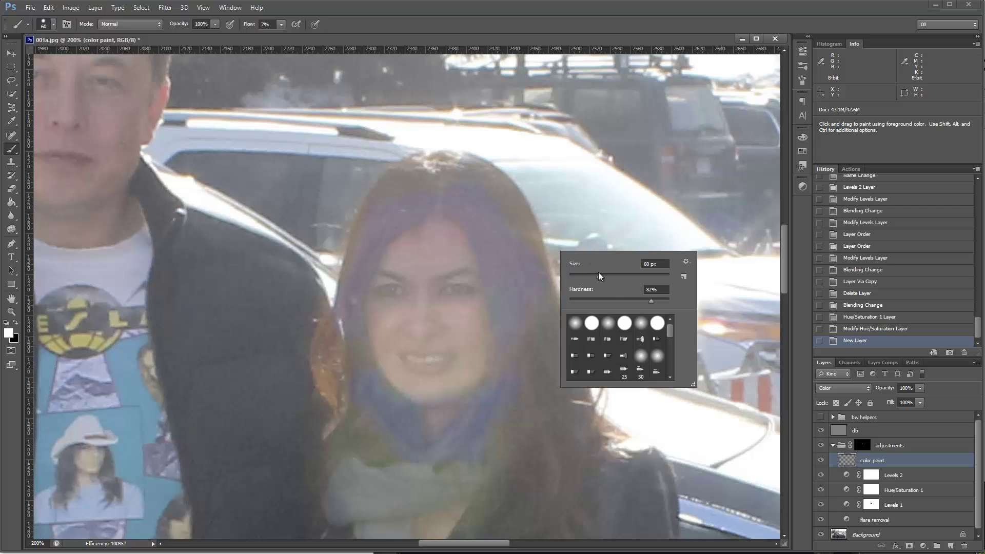
left_click(592, 28)
key("bracketleft")
key("bracketleft")
key("bracketleft")
key("bracketleft")
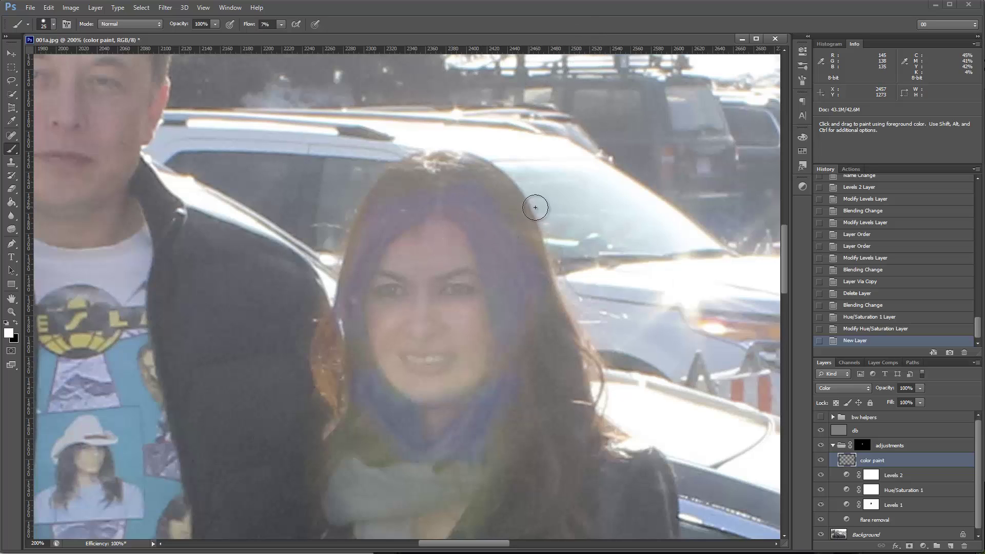
Sample a colour from the woman's hair and paint it over the hair, shrinking the brush to 10 px
key("alt")
left_click(401, 181, "alt")
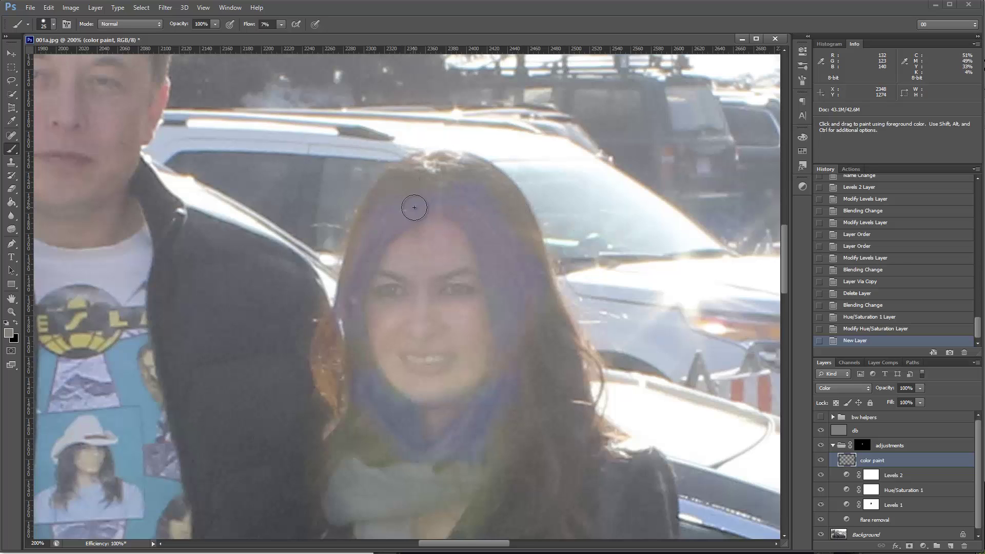
mouse_move(389, 214)
left_mouse_down()
mouse_move(411, 200)
mouse_move(369, 233)
mouse_move(388, 225)
left_mouse_up()
left_click(371, 234)
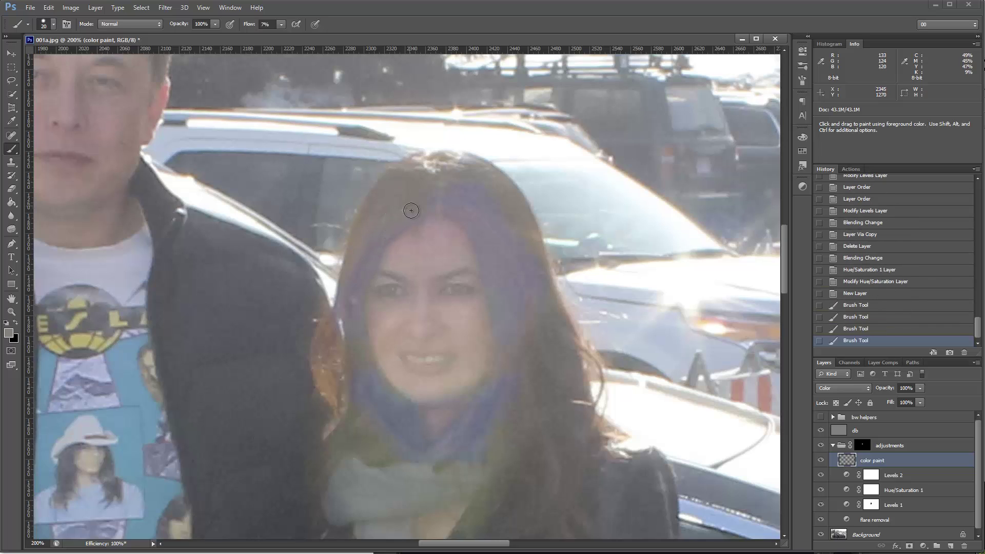
key("bracketleft")
key("bracketleft")
left_click_drag(426, 207, 413, 211)
left_click_drag(411, 211, 373, 247)
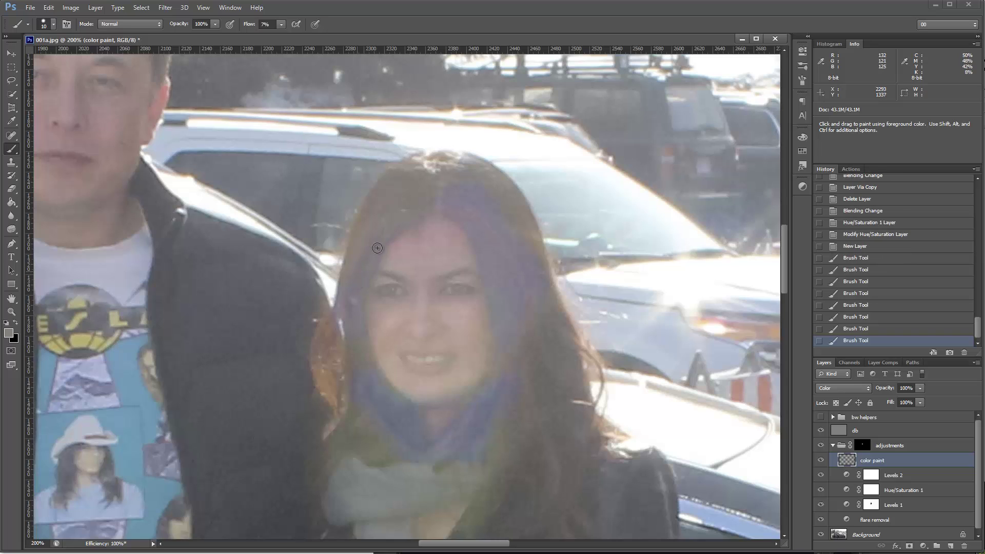
left_click(377, 248)
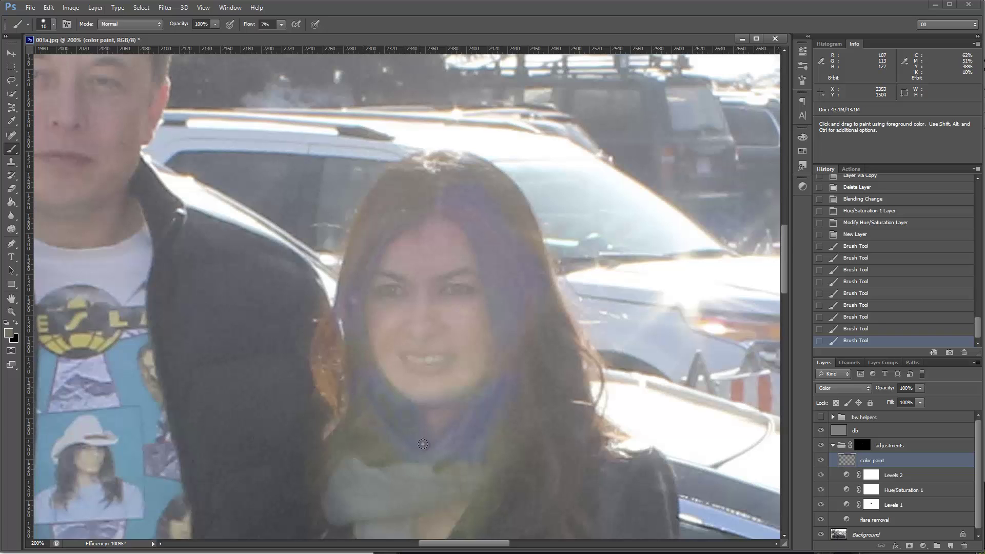
Paint faint colour over the scarf and, with a newly sampled colour, along the hair edge by the face
left_click_drag(423, 444, 426, 452)
mouse_move(378, 423)
left_mouse_down()
mouse_move(378, 380)
mouse_move(384, 402)
mouse_move(374, 400)
mouse_move(360, 337)
mouse_move(341, 310)
mouse_move(350, 337)
left_mouse_up()
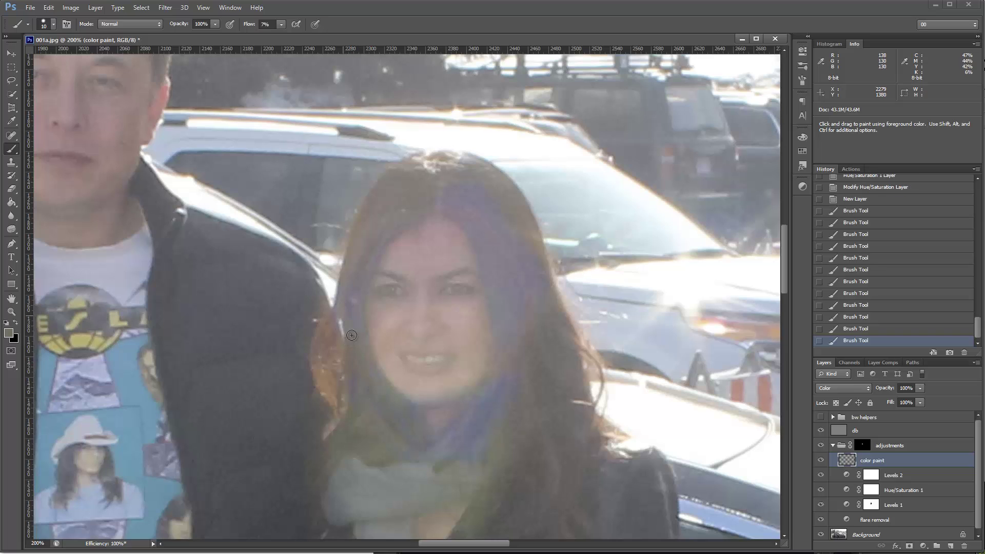
left_click(352, 254, "alt")
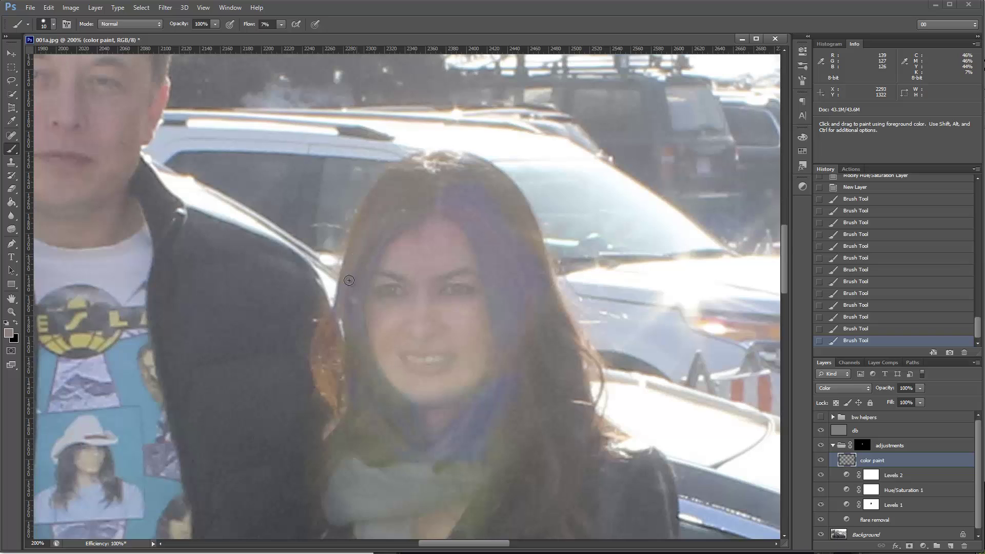
left_click_drag(349, 281, 351, 273)
left_click_drag(350, 310, 356, 301)
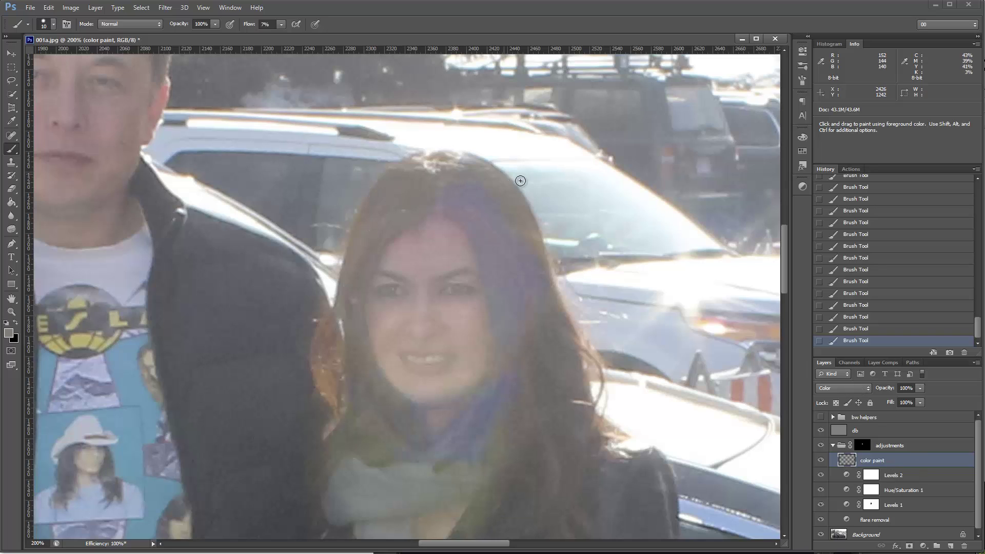
Sample colours from the photo and paint them over the woman's scarf on the color paint layer
left_click(472, 175)
left_click(527, 393, "alt")
key("alt")
left_click(441, 466, "alt")
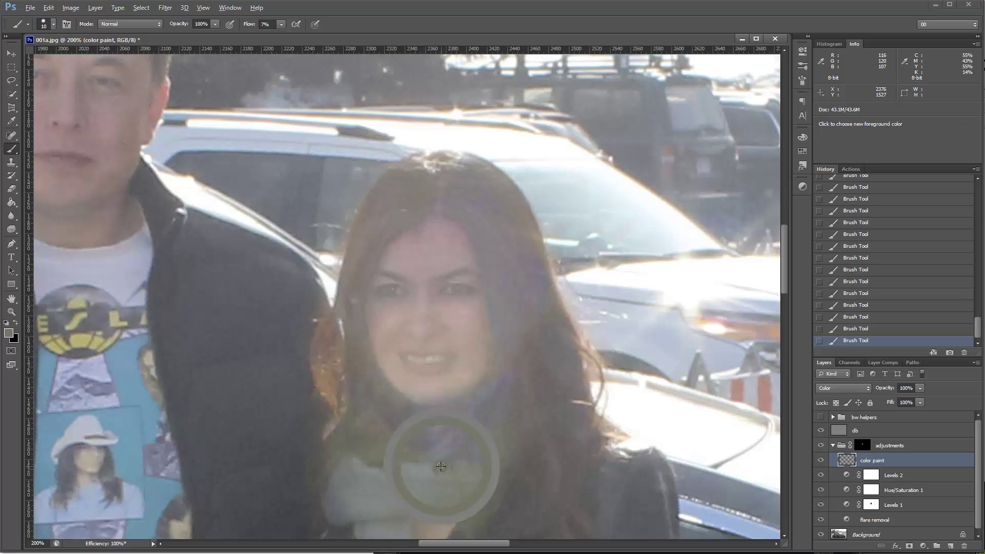
left_click_drag(463, 454, 487, 449)
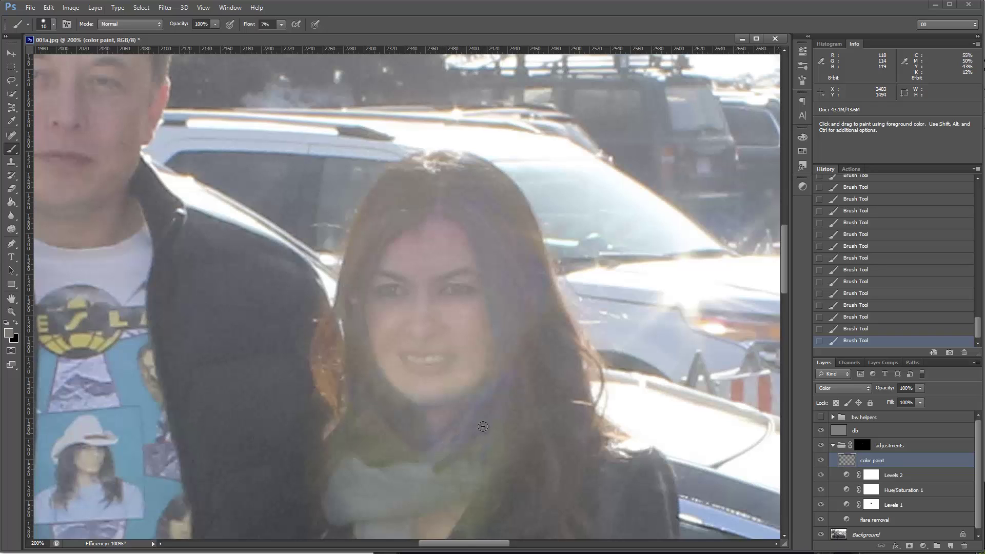
key("alt")
left_click_drag(479, 398, 430, 441)
Resize the brush to 25, then back down to 9, and pan to show both faces
scroll(528, 352, "up", 3)
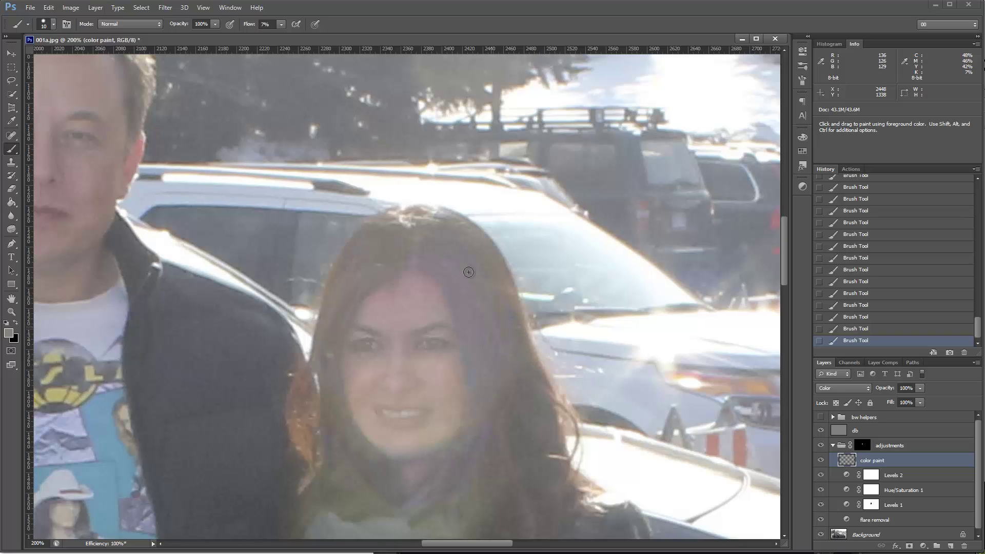
key("bracketright")
key("bracketright")
key("bracketright")
key("alt")
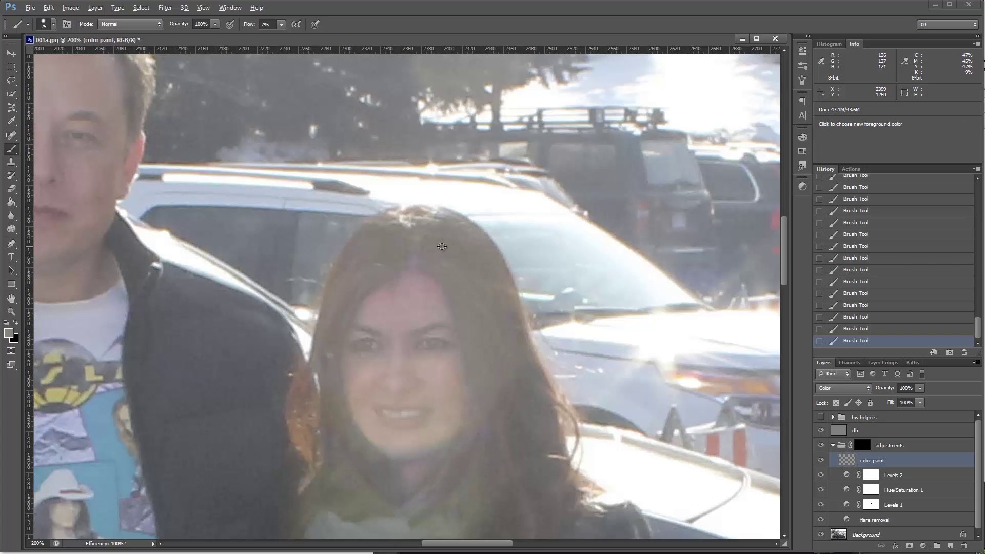
key("bracketleft")
key("bracketleft")
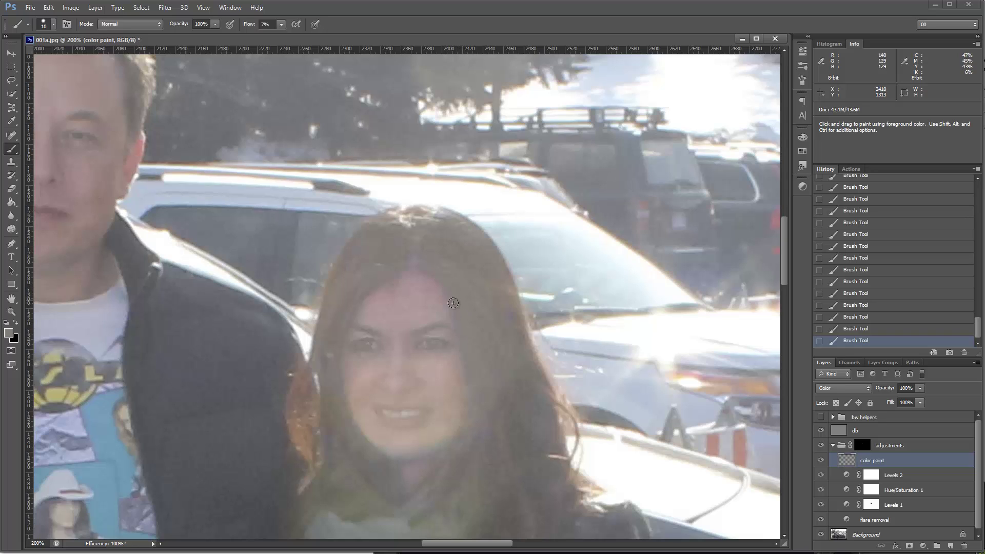
key("bracketleft")
left_click_drag(473, 382, 506, 329)
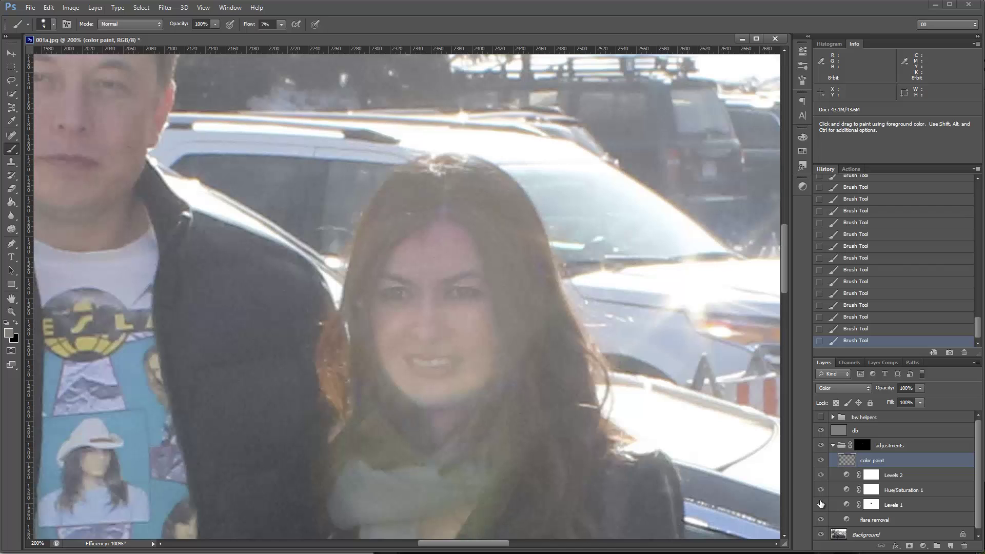
left_click_drag(505, 352, 534, 371)
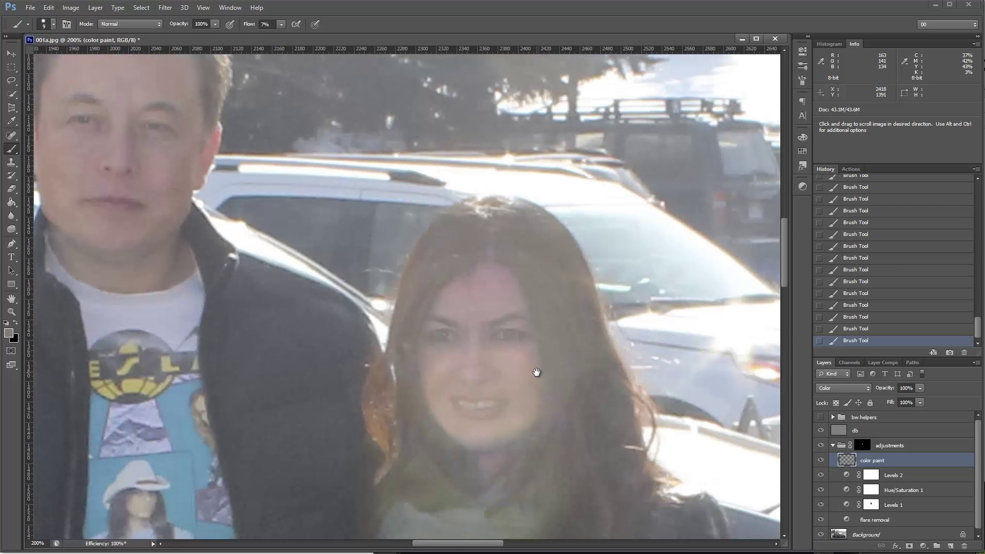
Try Levels 1 with black input 47 and midtone 0.83, reverting each change in History
left_click(847, 505)
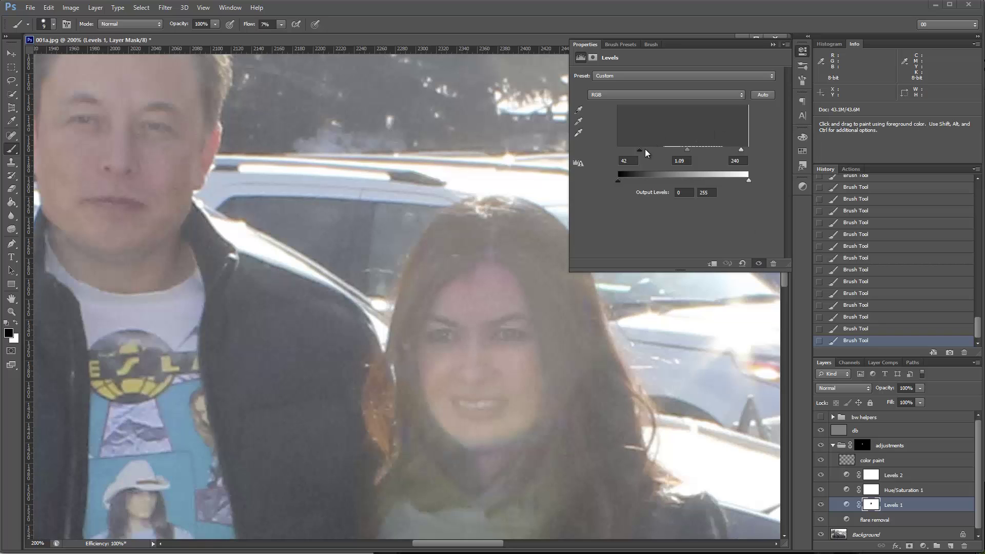
mouse_move(639, 149)
left_mouse_down()
mouse_move(665, 150)
mouse_move(640, 150)
left_mouse_up()
left_click_drag(642, 150, 642, 150)
left_click(855, 329)
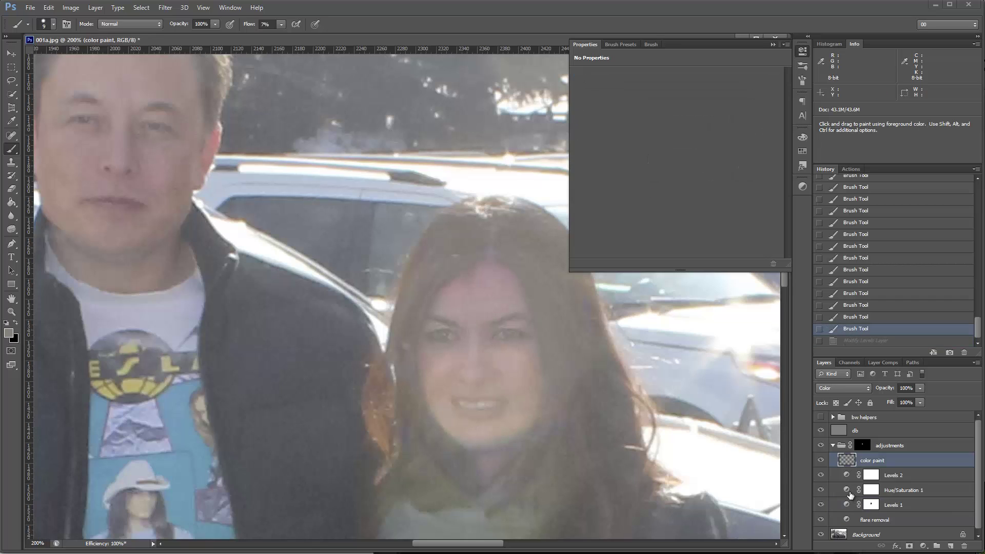
left_click(845, 508)
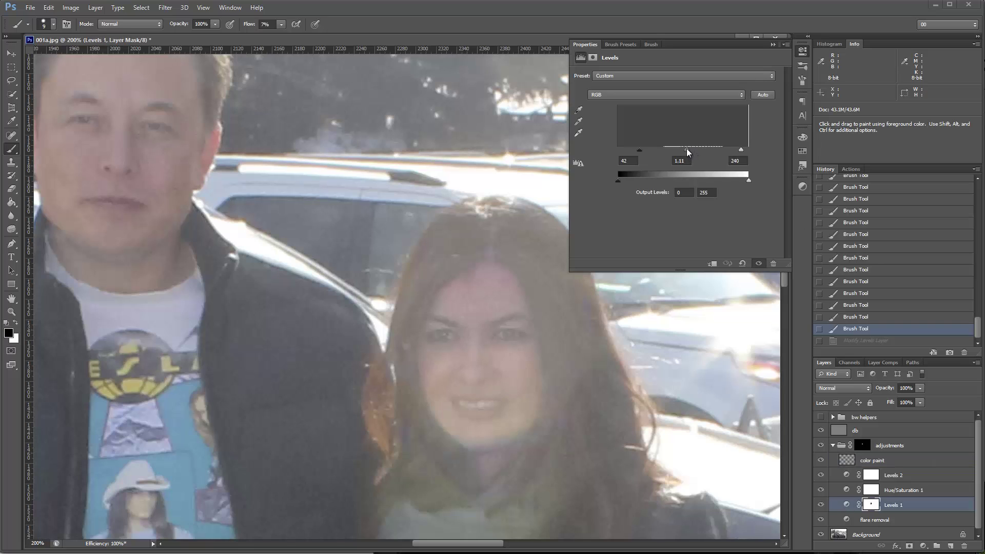
left_click_drag(686, 149, 693, 149)
left_click(852, 330)
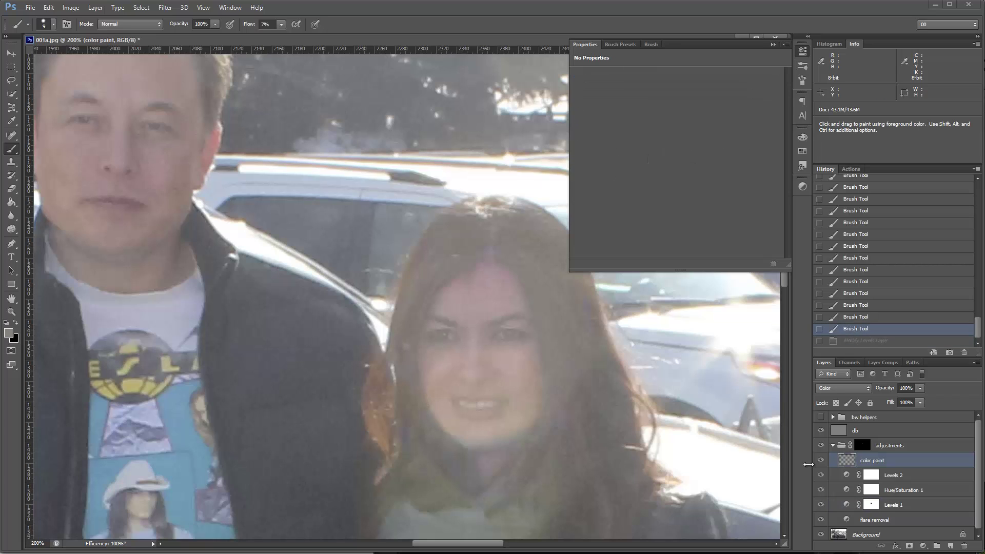
Add a Curves adjustment and shape an S-curve, with the shadow point at input 76 → output 50
left_click(924, 545)
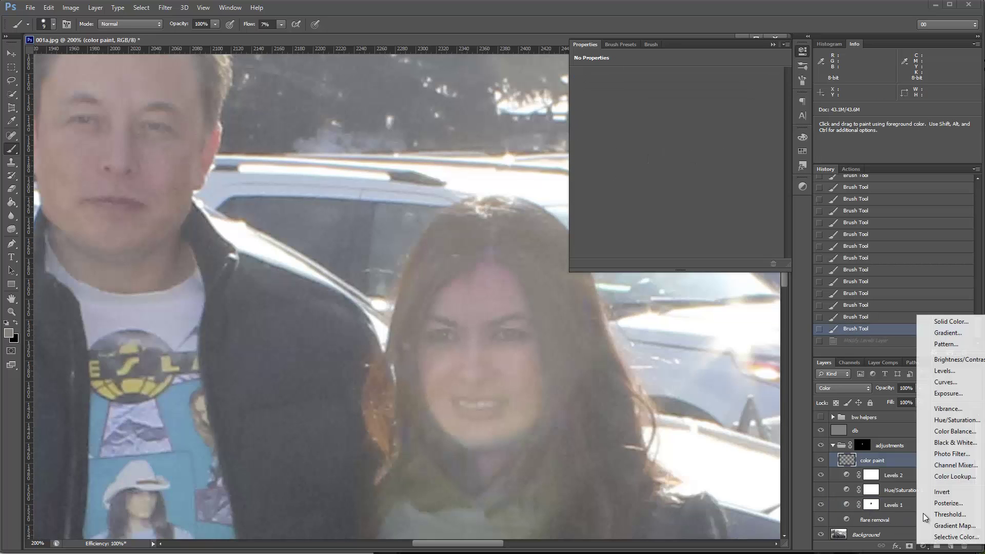
left_click(945, 382)
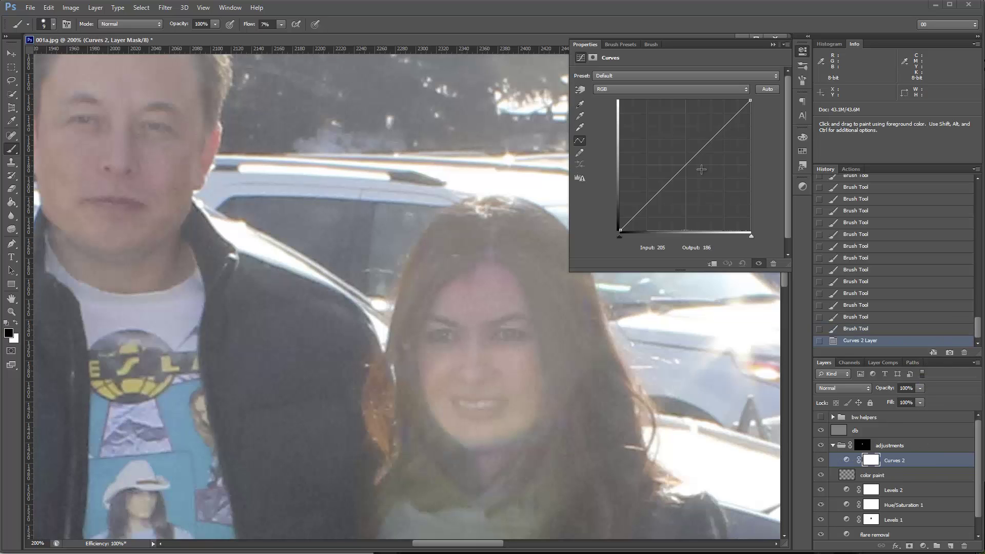
left_click_drag(684, 169, 697, 169)
left_click_drag(695, 169, 656, 204)
left_click_drag(720, 137, 709, 136)
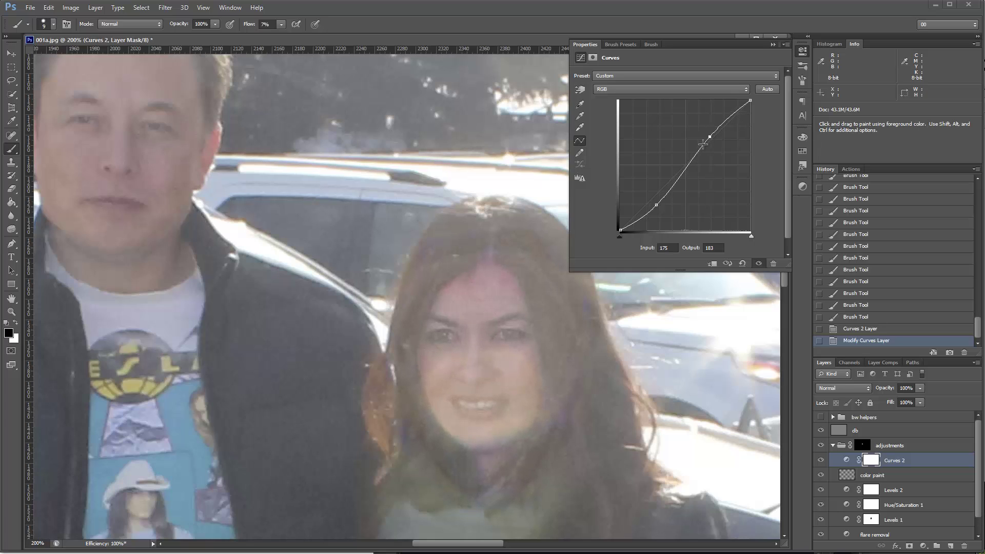
left_click_drag(660, 205, 661, 203)
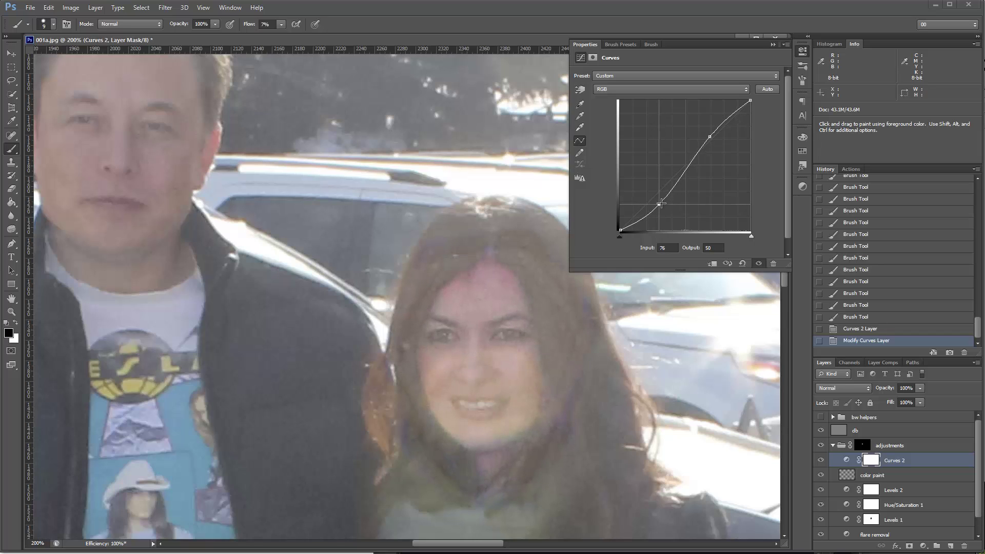
left_click(801, 51)
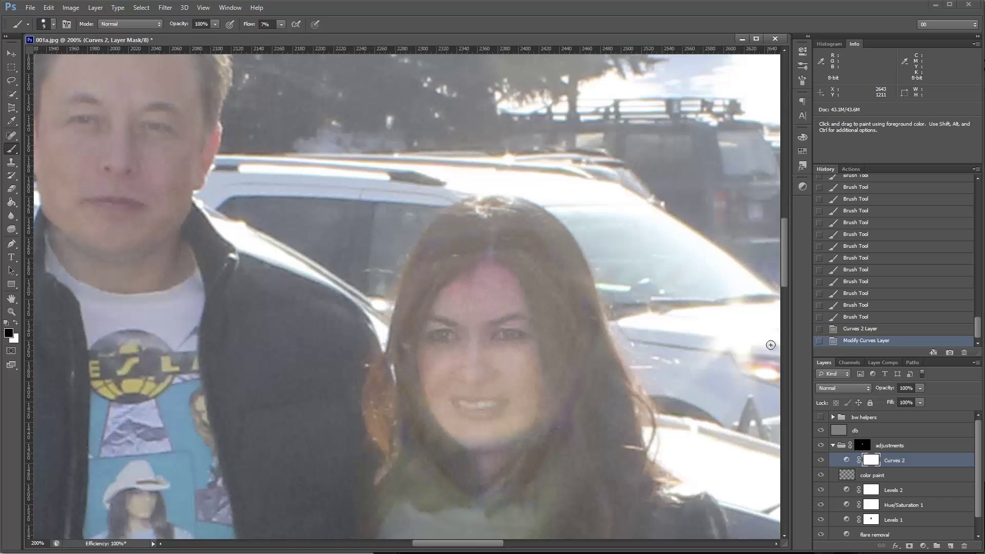
Load the Levels 1 mask as a selection and fill the Curves 2 mask black around it
left_click(873, 522, "ctrl")
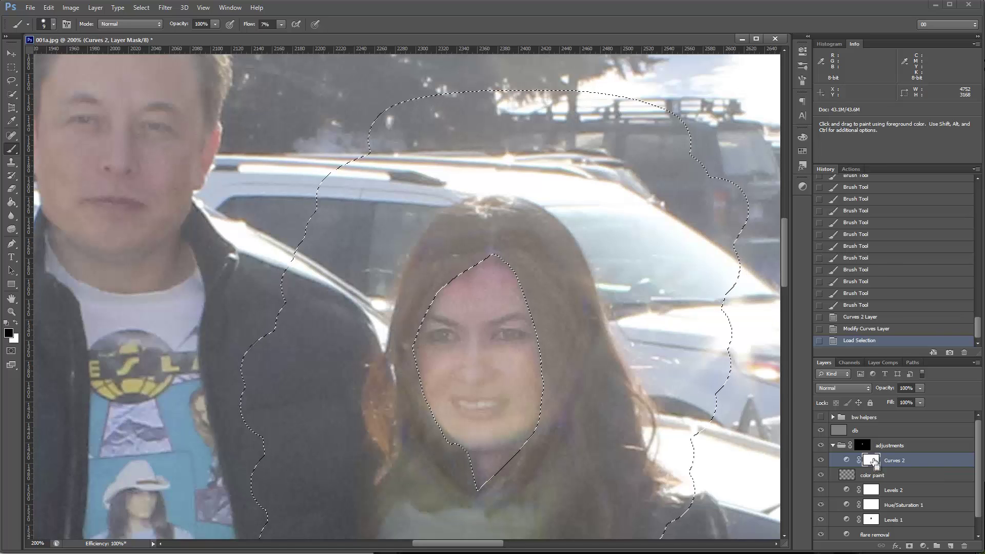
key("ctrl+BackSpace")
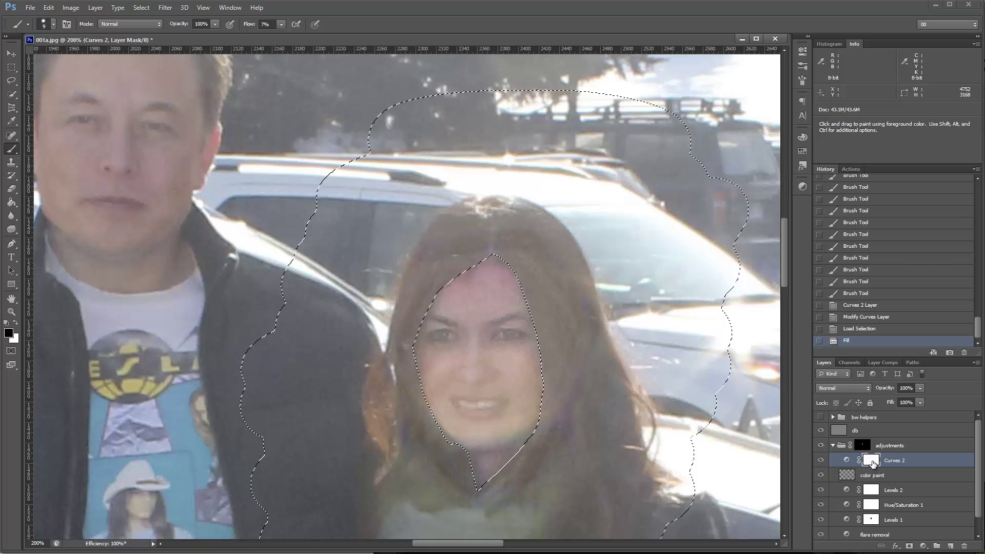
left_click(872, 461, "alt")
key("ctrl+BackSpace")
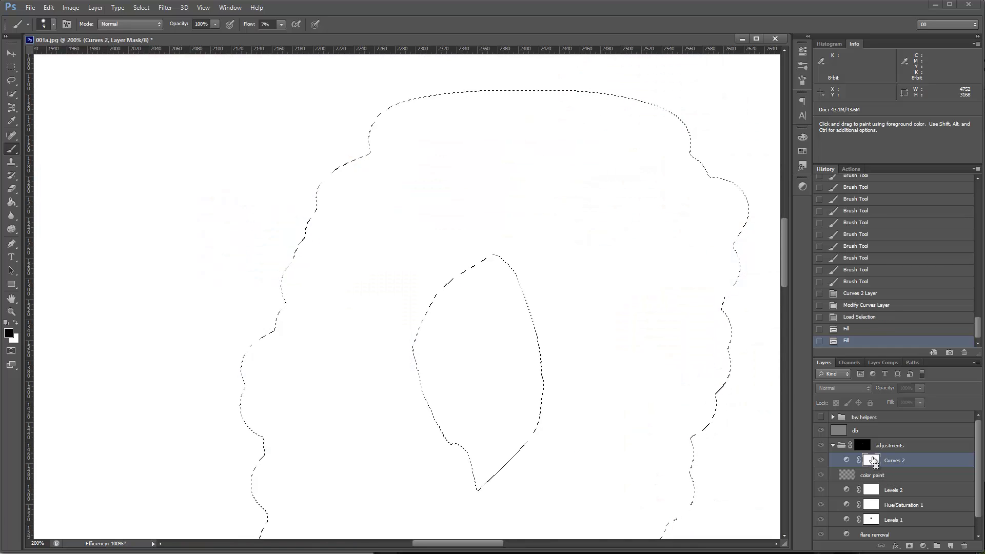
key("alt+BackSpace")
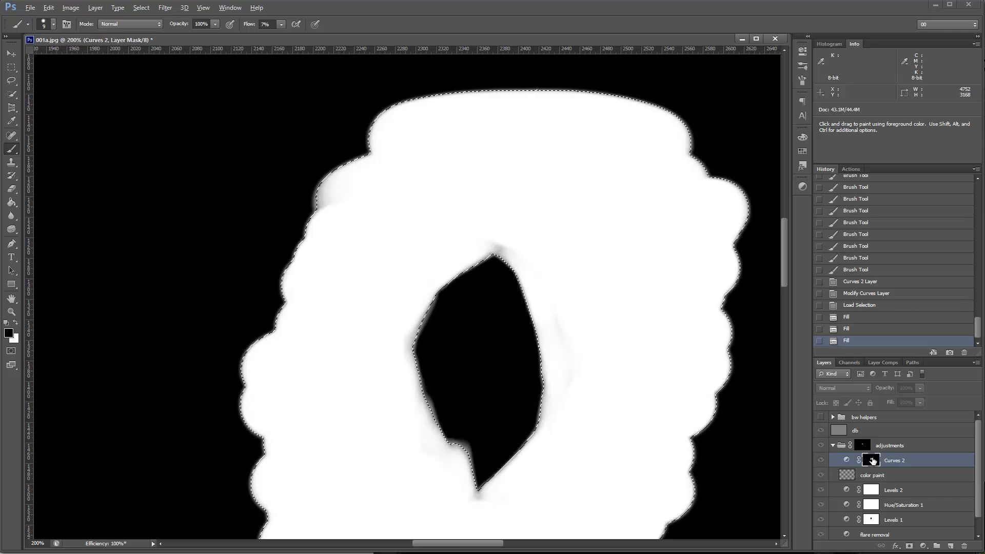
left_click(873, 461, "alt")
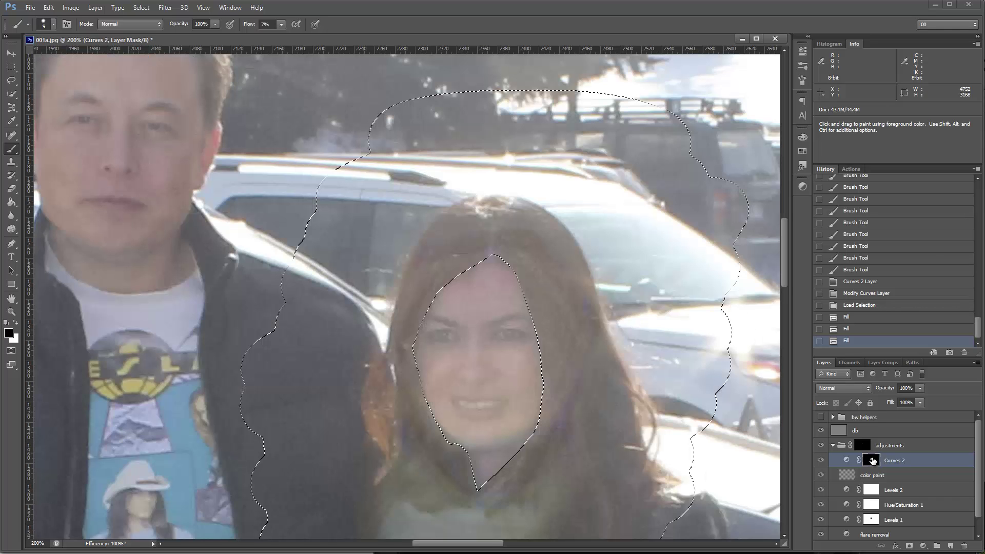
Deselect and invert the Curves 2 mask, toggling Curves 2 on and off to compare
left_click(821, 461)
left_click(821, 462)
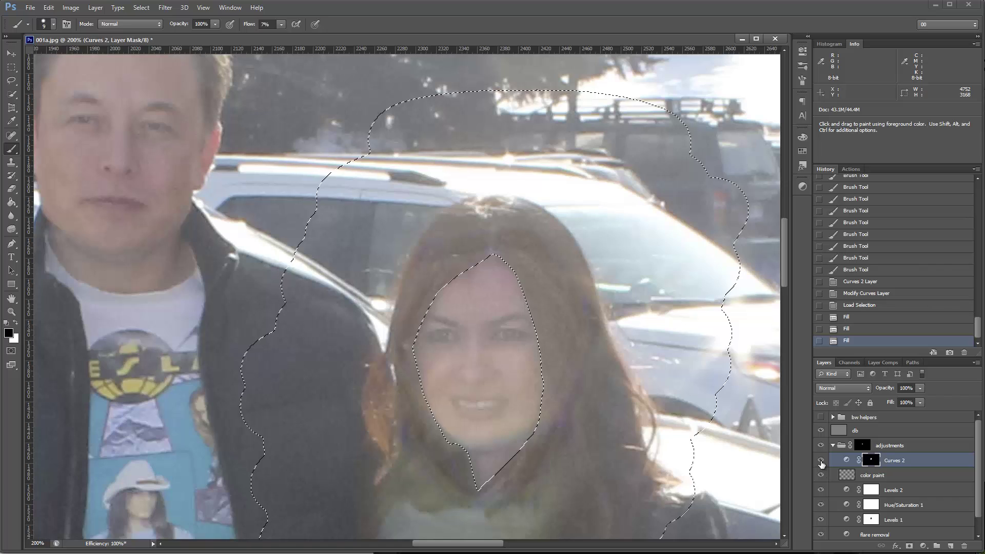
key("ctrl+d")
key("ctrl+i")
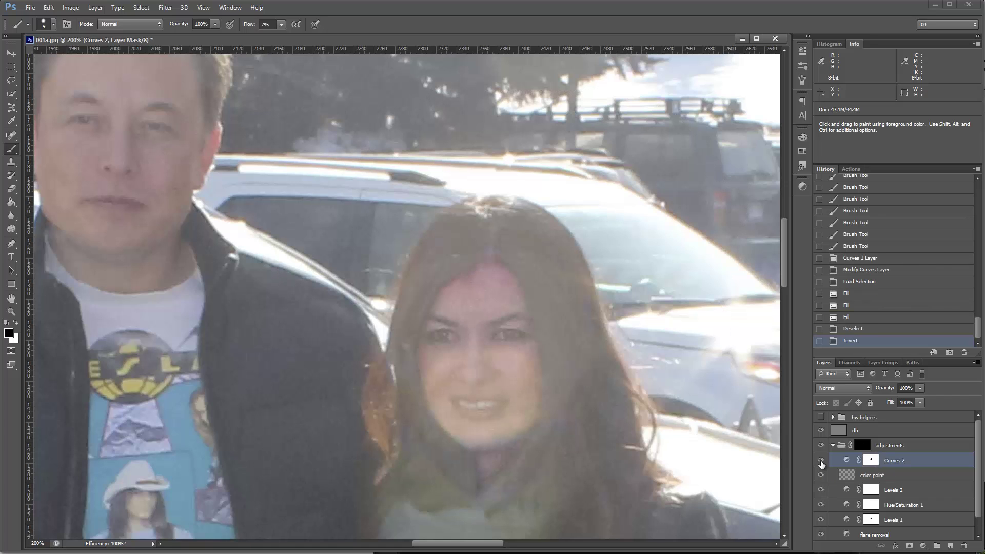
left_click(821, 460)
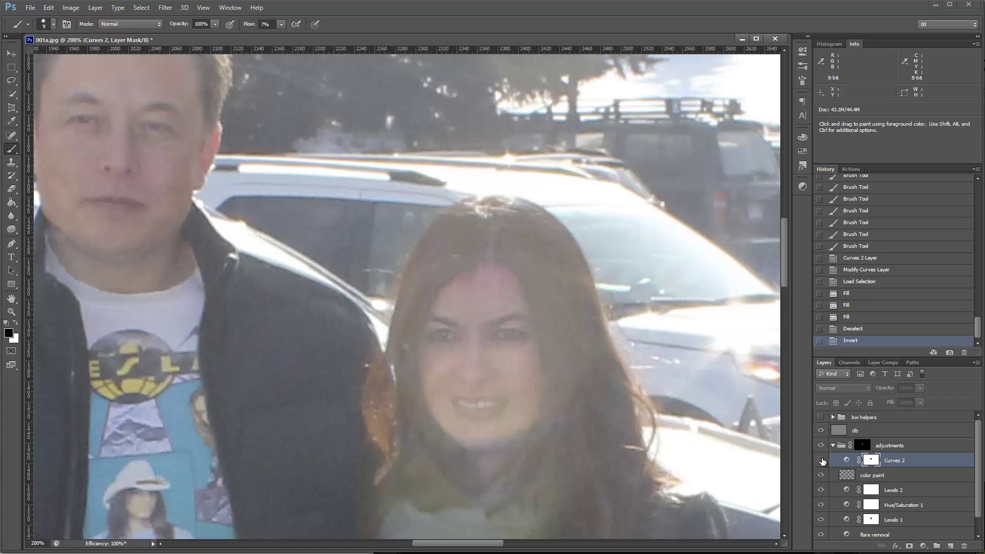
left_click(821, 461)
left_click(821, 461)
left_click(820, 460)
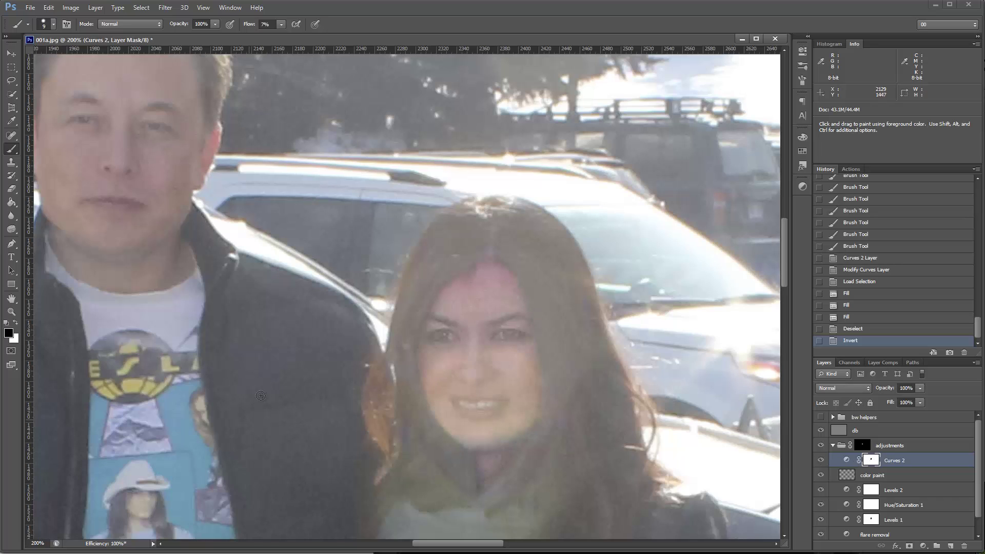
With a size 25 brush, paint the Curves 2 mask around the neck, hair and forehead
right_click(405, 212)
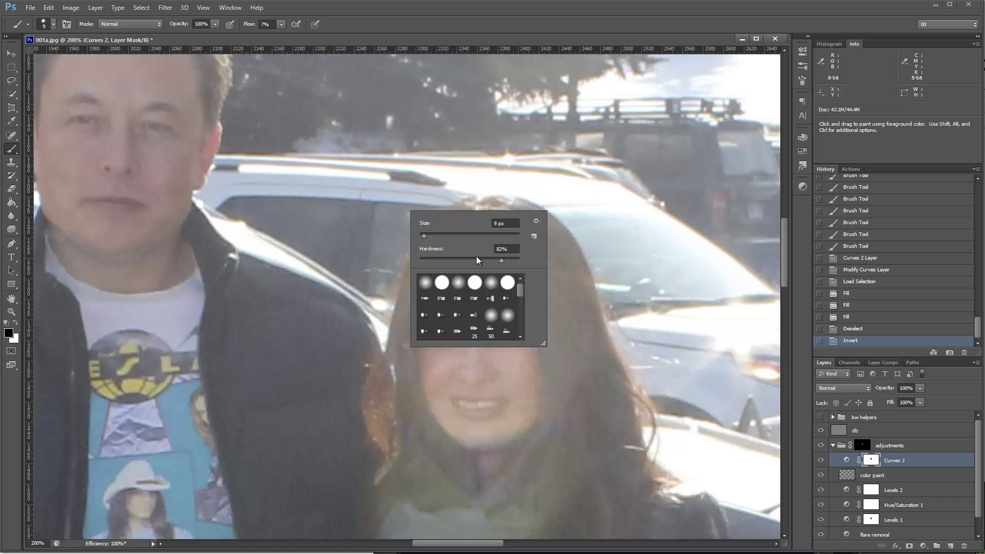
key("Escape")
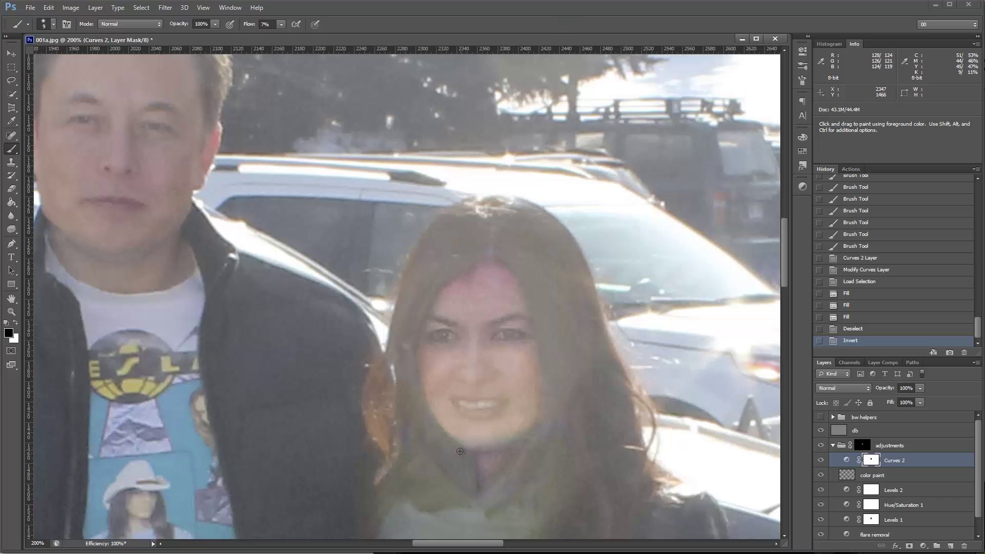
key("bracketright")
key("bracketright")
key("bracketright")
key("bracketright")
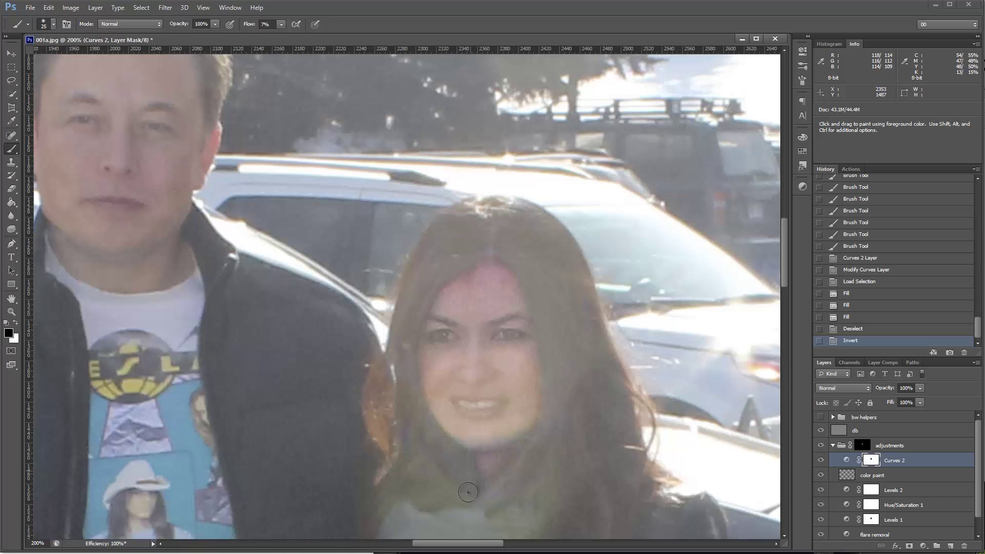
left_click_drag(468, 493, 465, 467)
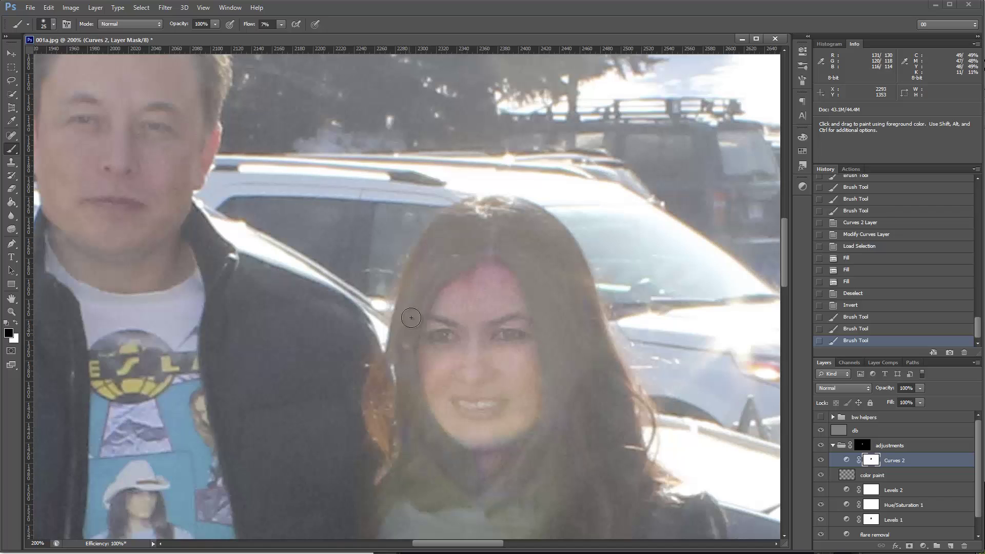
left_click_drag(411, 318, 428, 295)
left_click_drag(430, 290, 435, 277)
left_click_drag(432, 287, 431, 291)
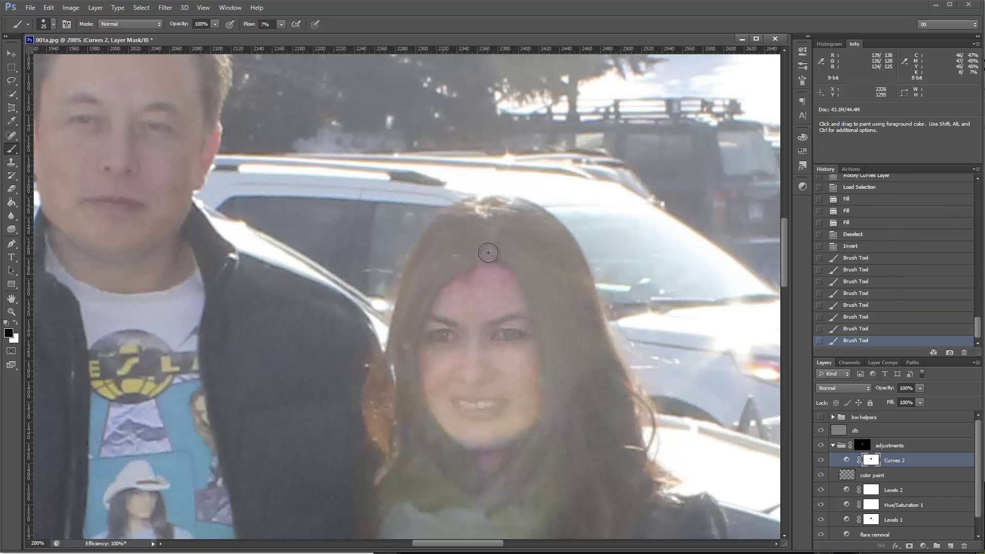
mouse_move(488, 253)
left_mouse_down()
mouse_move(515, 255)
mouse_move(533, 292)
left_mouse_up()
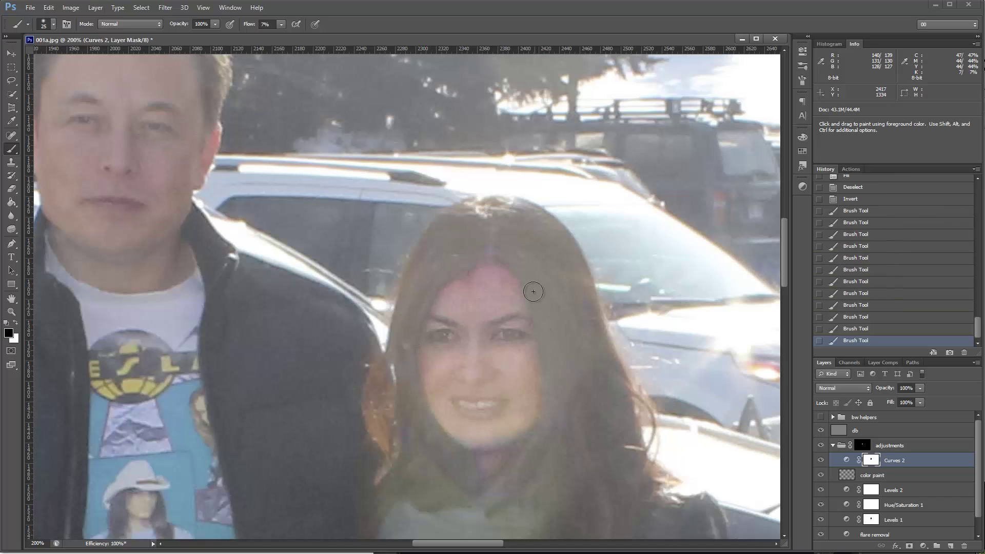
left_click(553, 380)
left_click(551, 406)
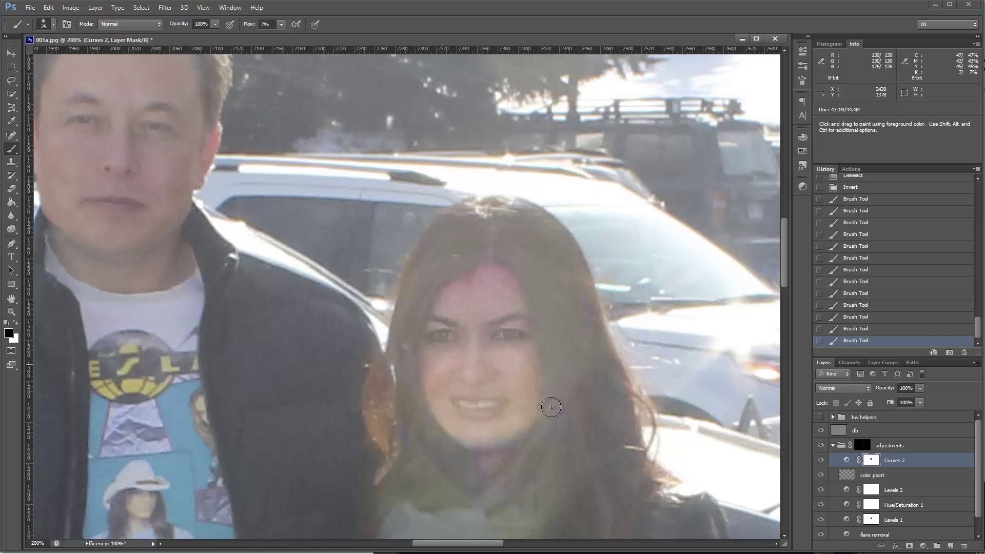
Toggle Curves 2 off and on repeatedly to compare the face brightening
left_click(821, 461)
left_click(821, 461)
left_click(821, 460)
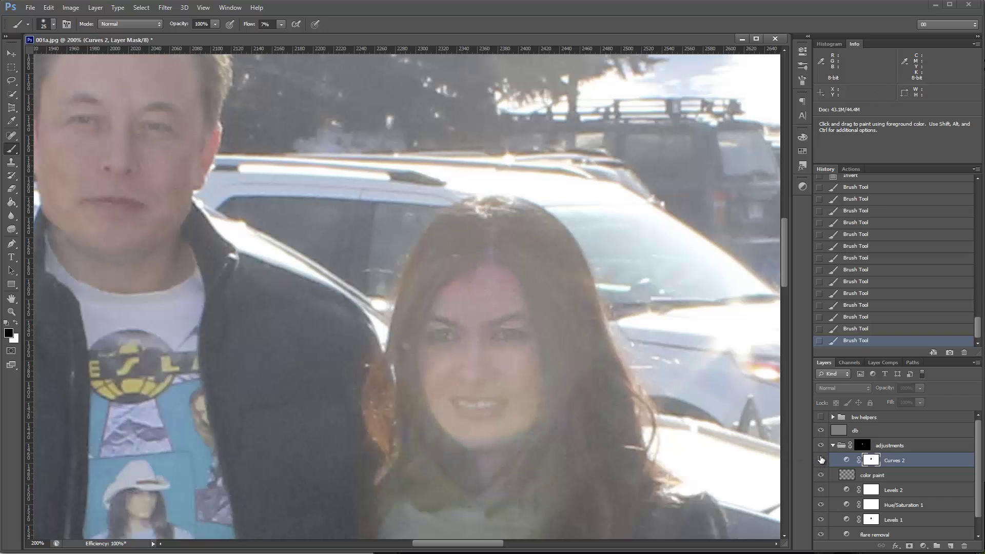
left_click(820, 460)
left_click(822, 459)
left_click(822, 459)
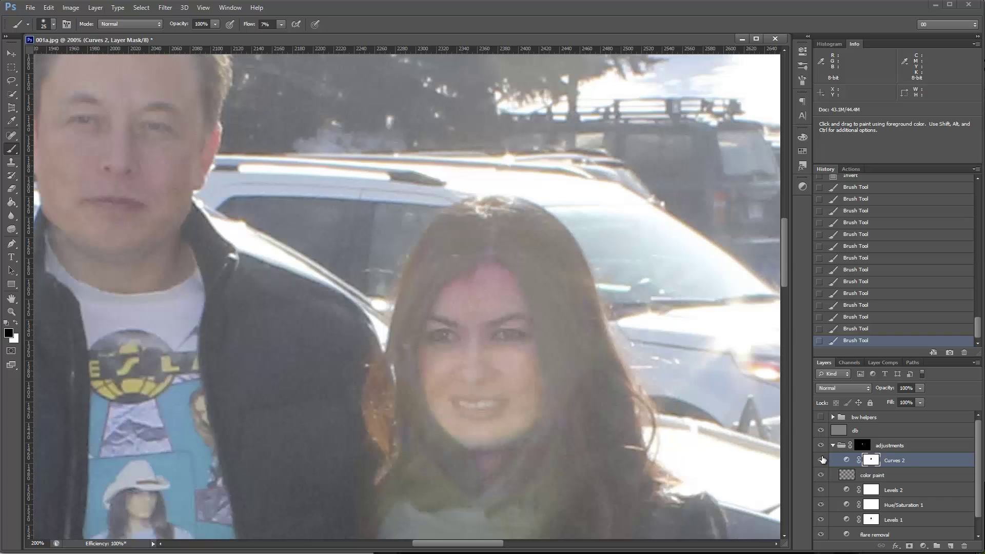
left_click(822, 460)
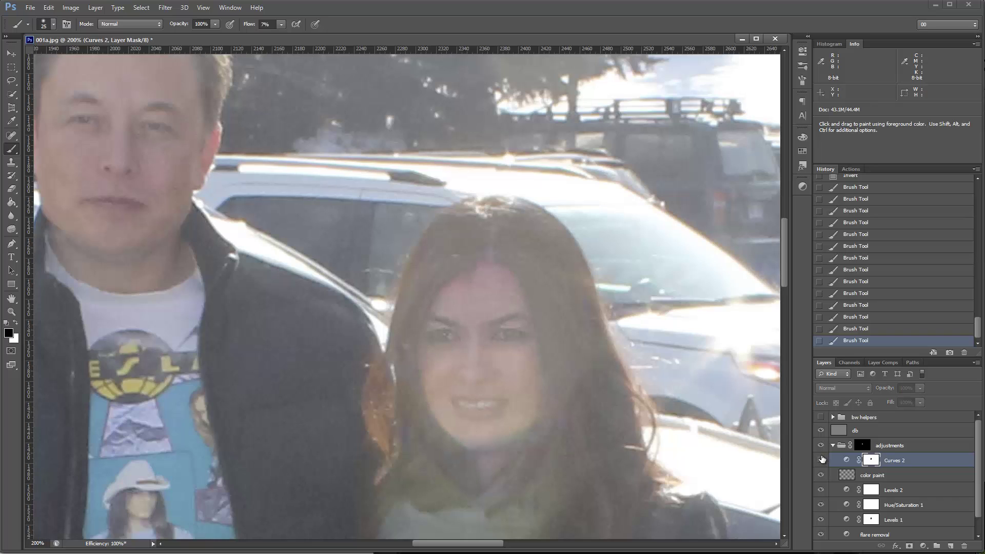
left_click(822, 460)
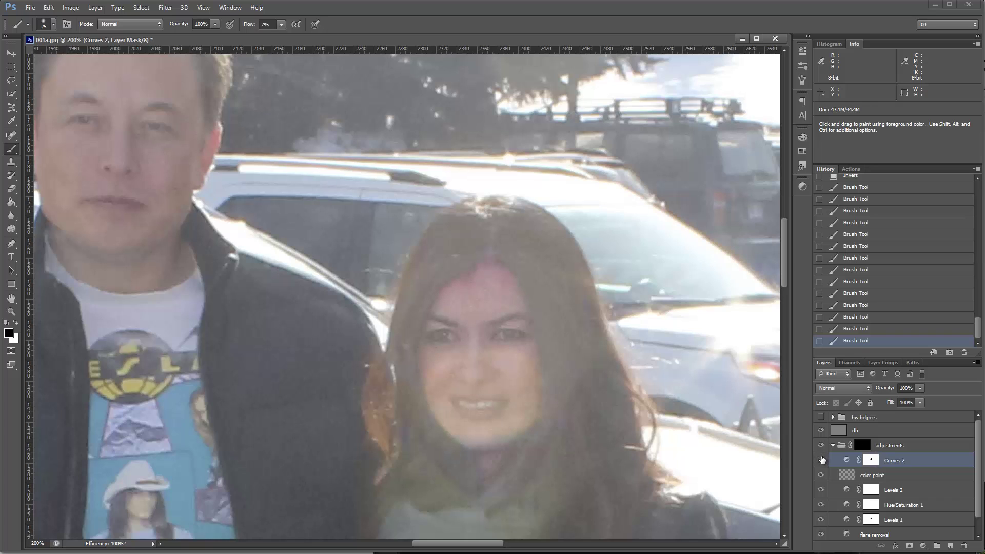
left_click(822, 459)
left_click(822, 459)
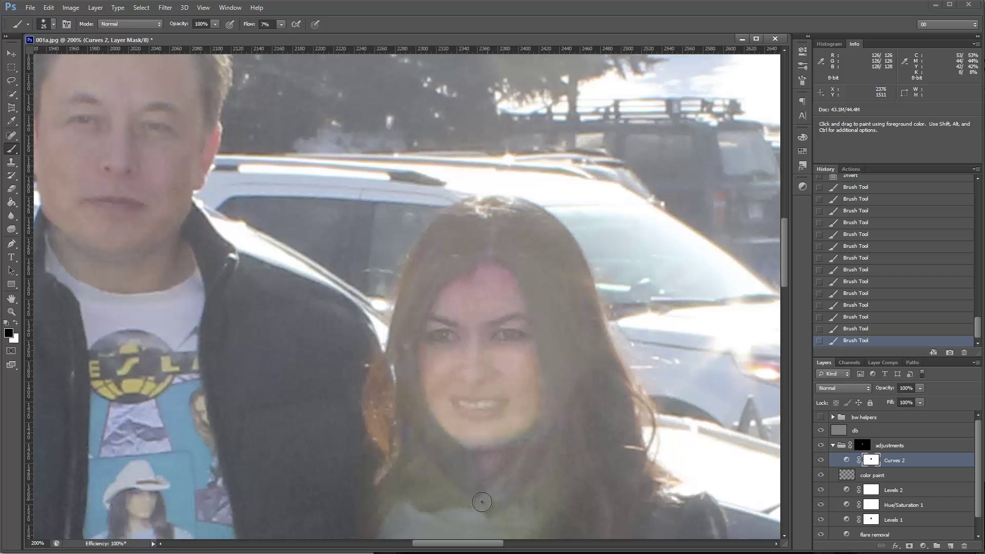
Paint the mask over the neck area and check the Curves 2 mask on its own
left_click_drag(481, 502, 481, 491)
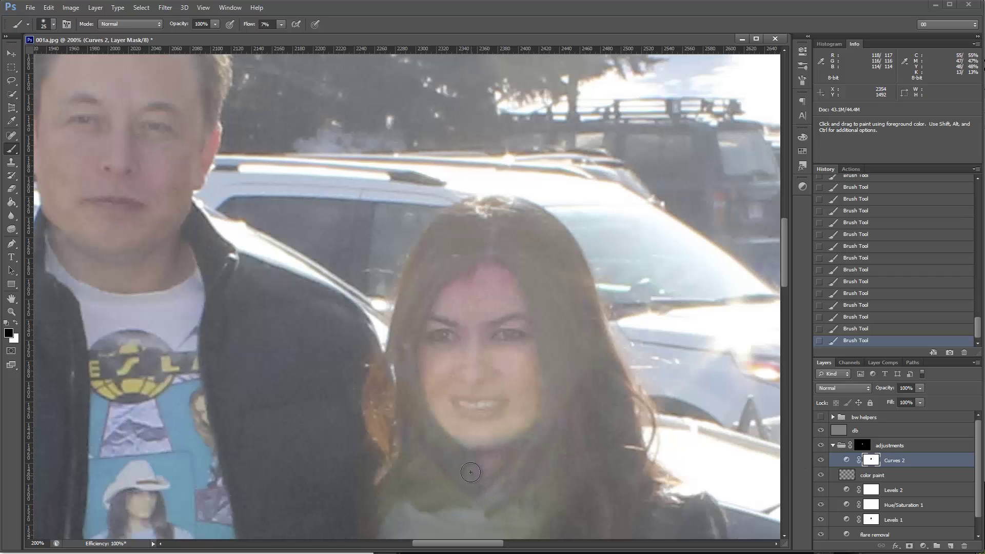
left_click_drag(505, 475, 503, 477)
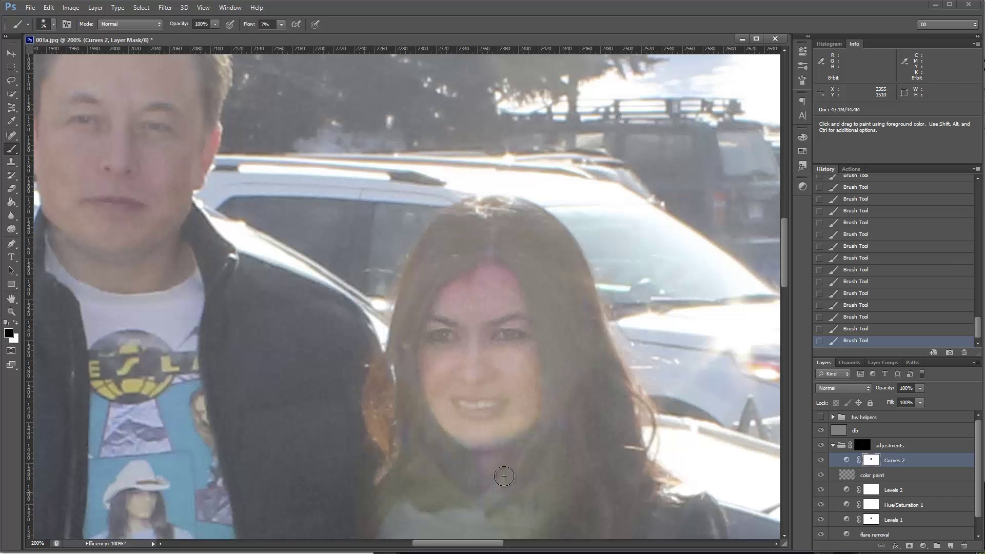
left_click(871, 459, "alt")
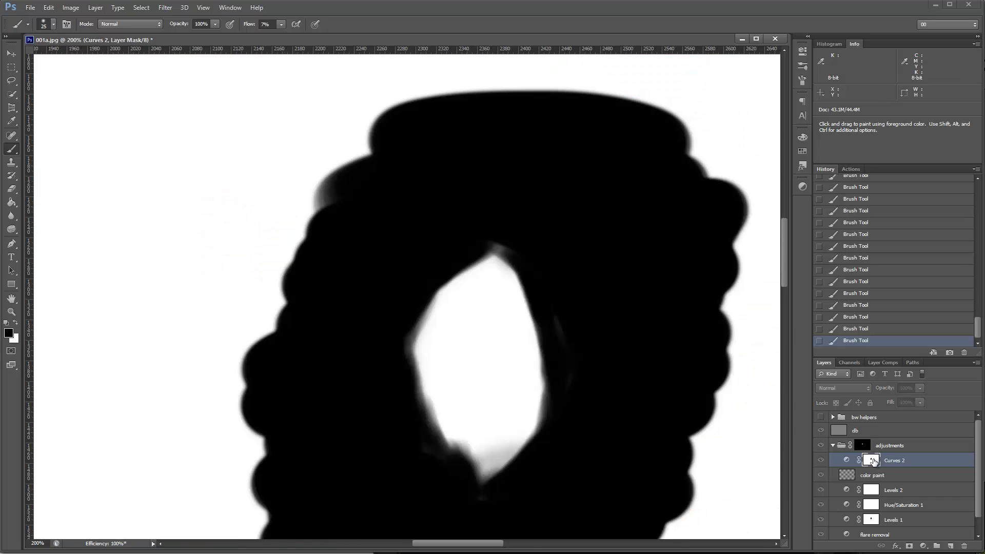
left_click(873, 460, "alt")
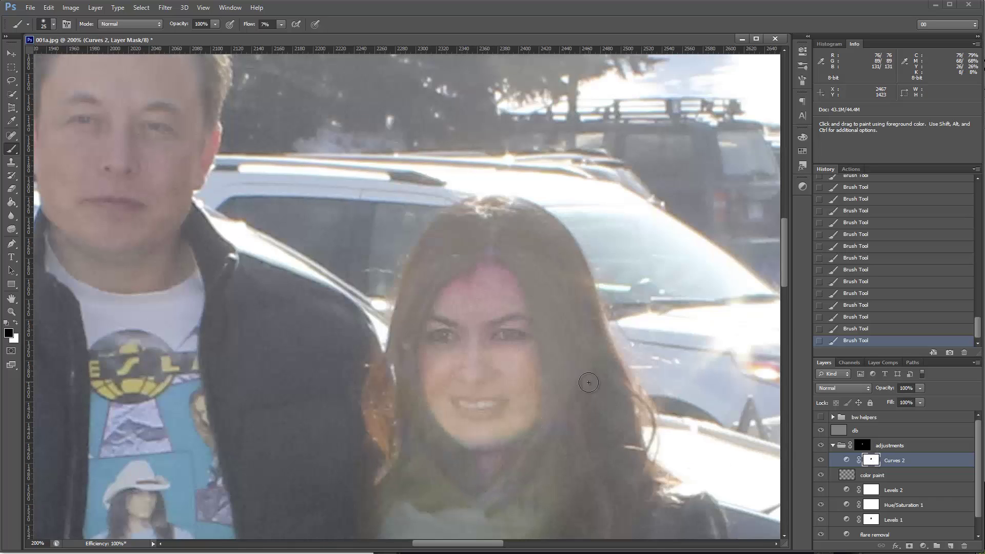
Zoom out to 100% and toggle Curves 2 to compare both people
key("ctrl+minus")
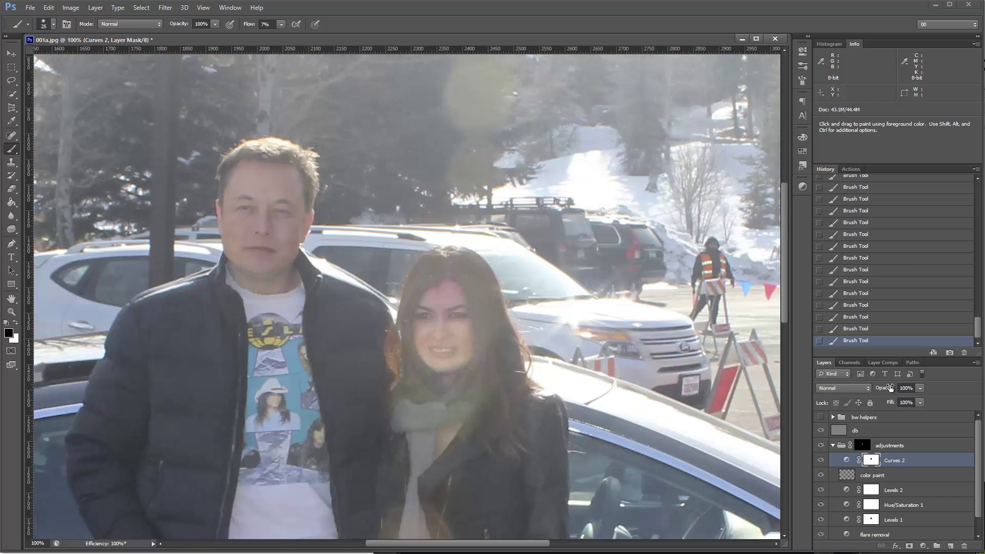
left_click(822, 460)
left_click(822, 461)
left_click(822, 461)
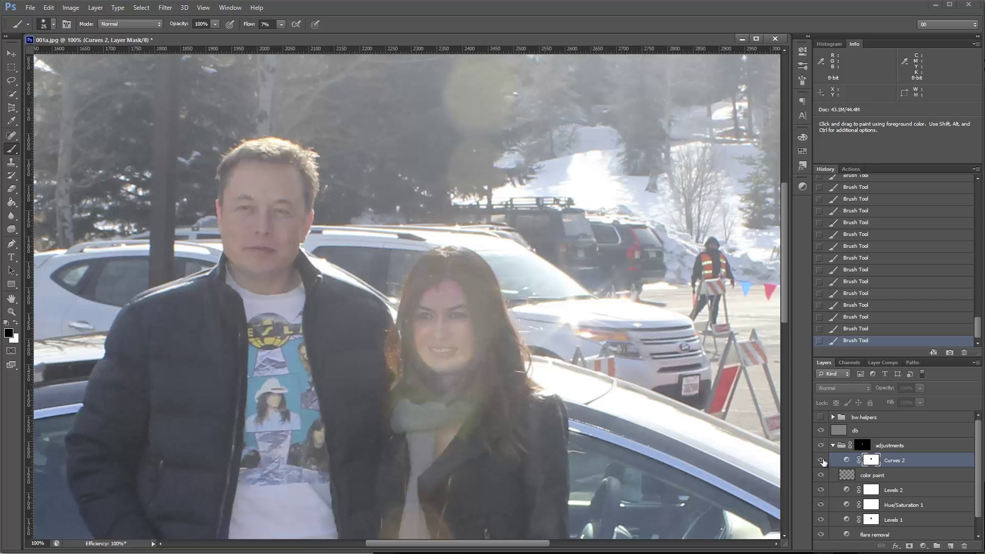
left_click(823, 461)
left_click(822, 461)
left_click(822, 460)
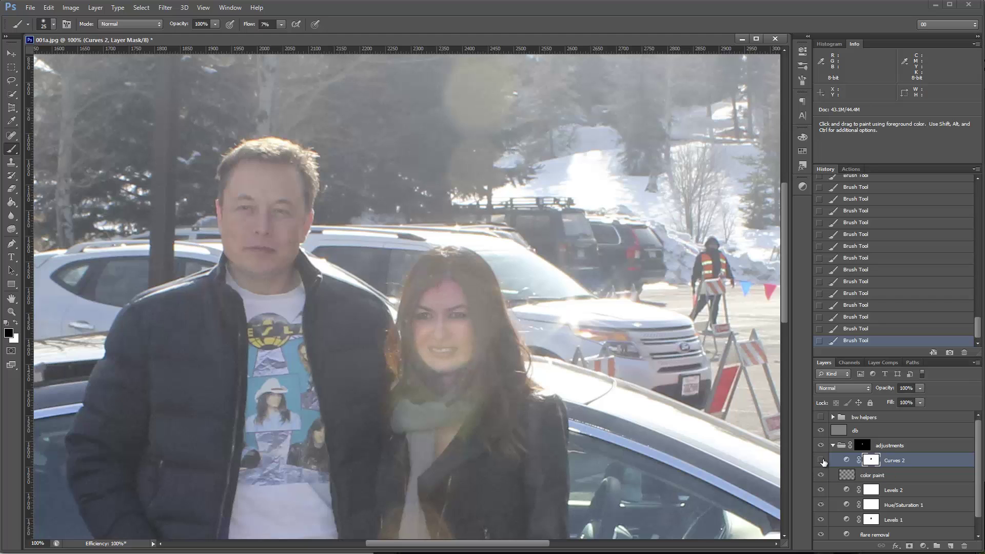
left_click(822, 461)
left_click(822, 461)
Enlarge the brush to 60 px and revert History to before the last two strokes
key("bracketright")
key("bracketright")
key("bracketright")
key("bracketright")
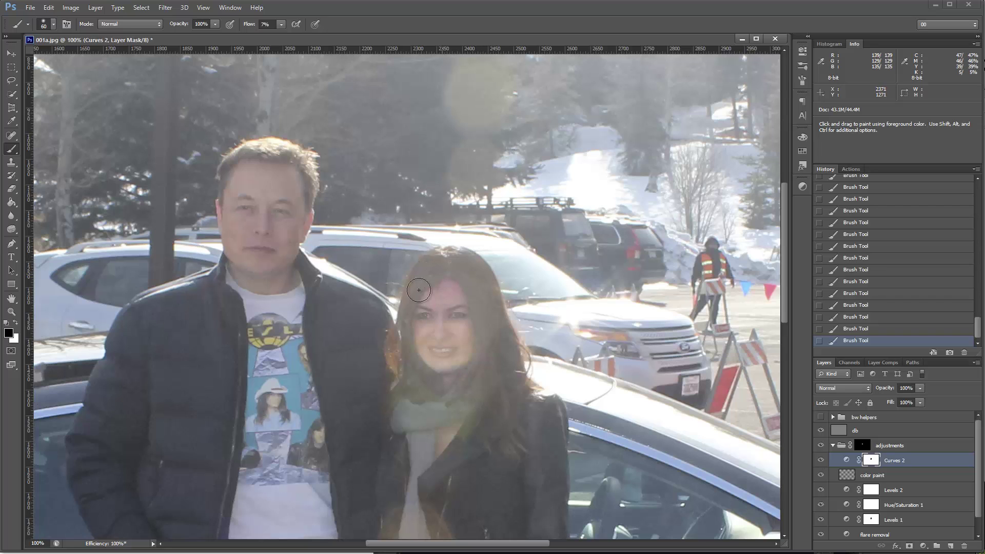
key("ctrl")
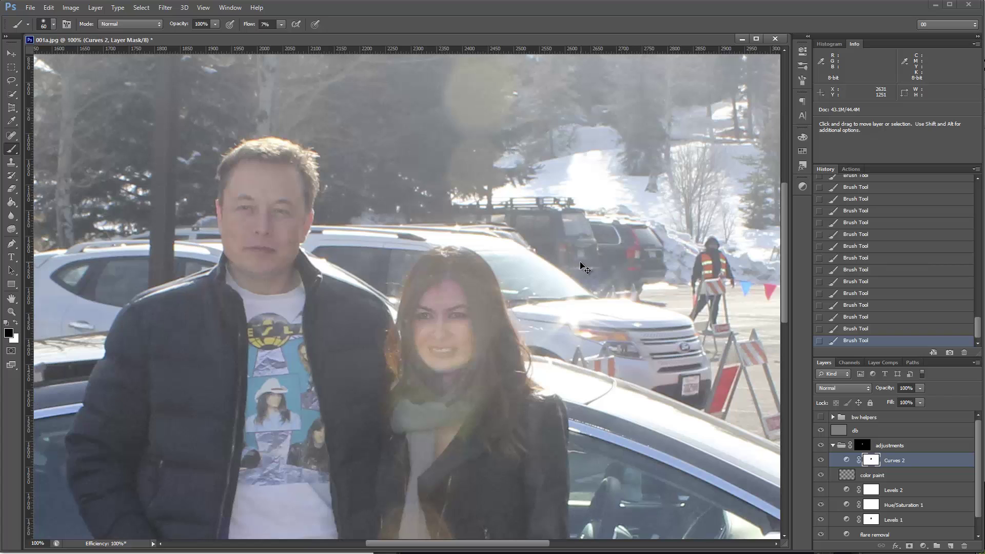
key("ctrl+alt+z")
key("ctrl+alt+z")
key("ctrl+alt+z")
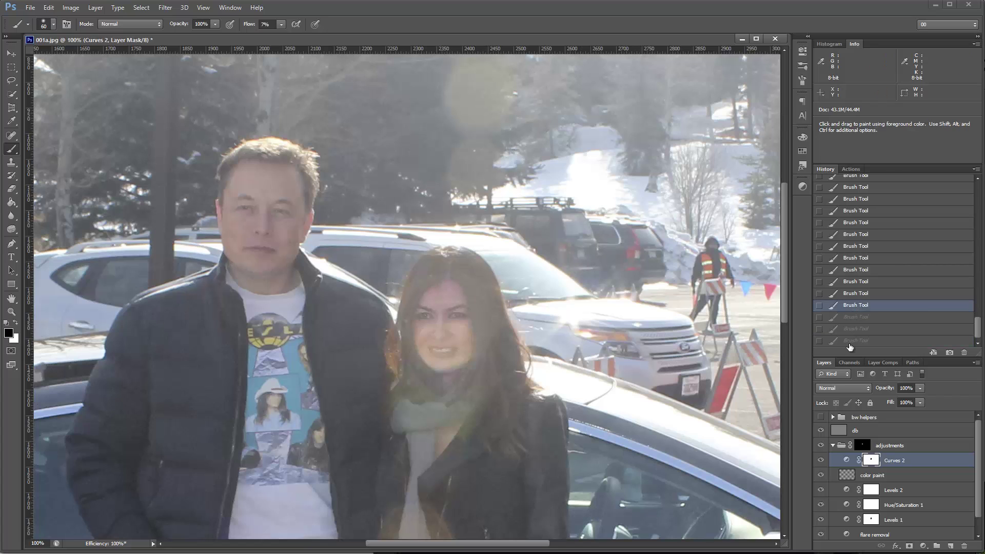
left_click(849, 343)
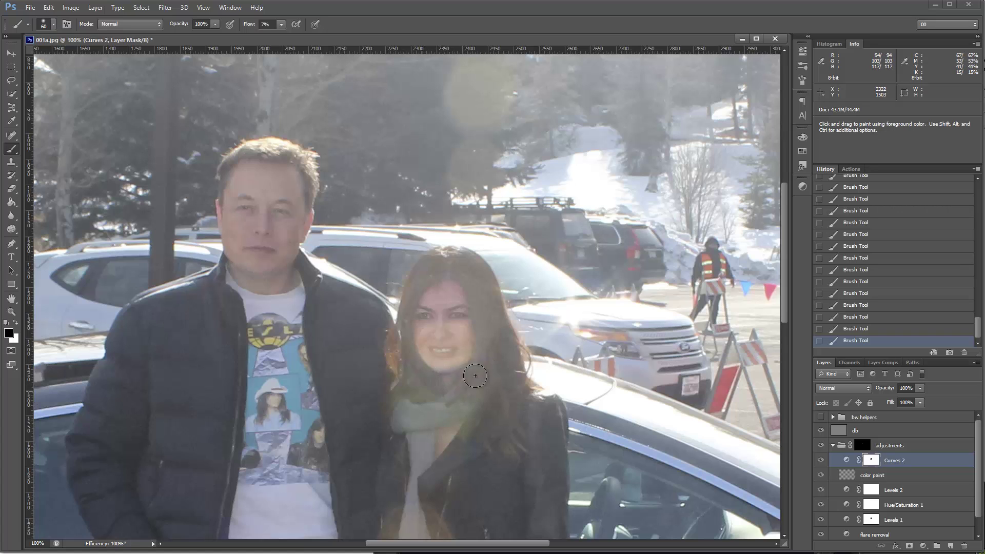
left_click(847, 319)
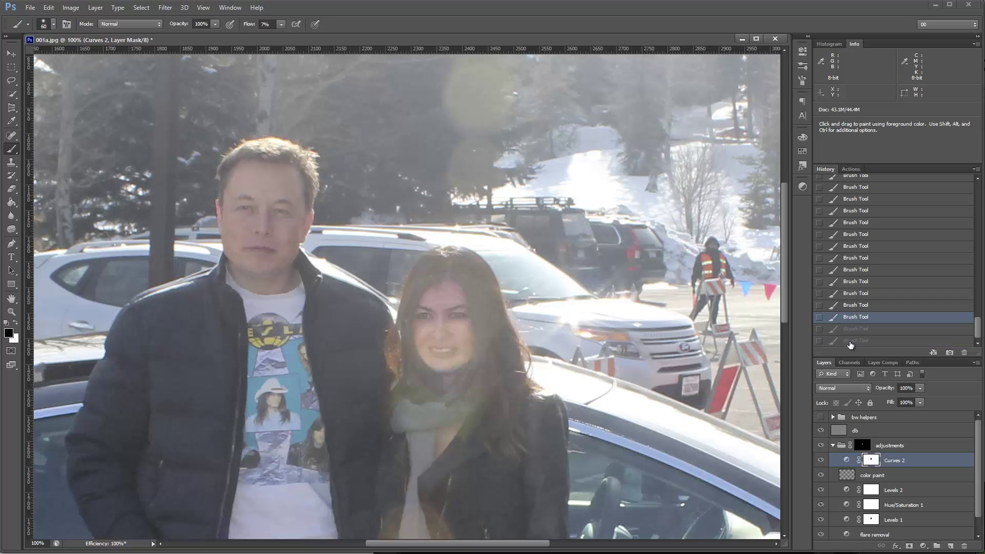
left_click(849, 342)
left_click(853, 318)
Toggle Curves 2 off and on again to check the reverted mask
left_click(822, 460)
left_click(824, 460)
left_click(825, 460)
left_click(824, 460)
left_click(826, 460)
left_click(828, 460)
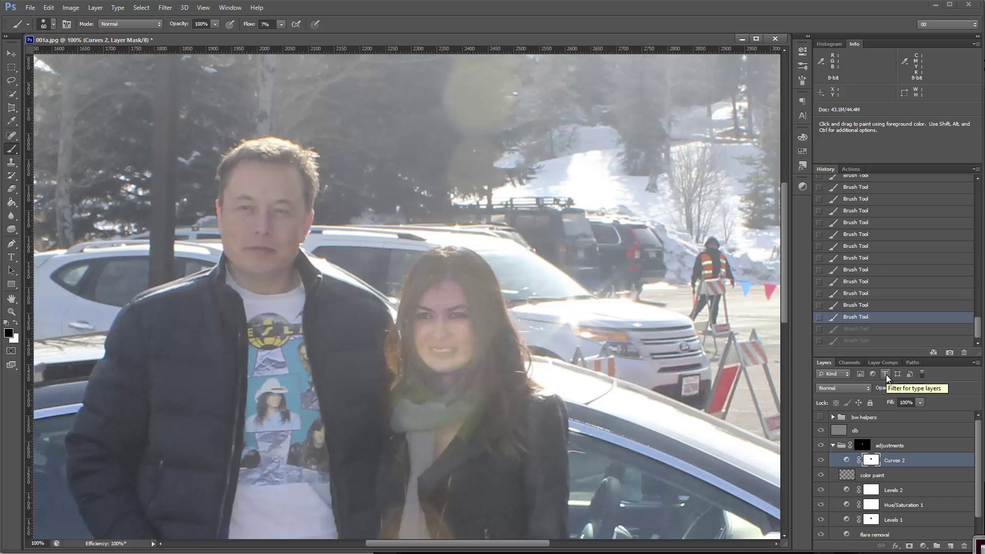
Fit the photo on screen, fold up the adjustments group, and toggle it off and on to compare
key("ctrl+0")
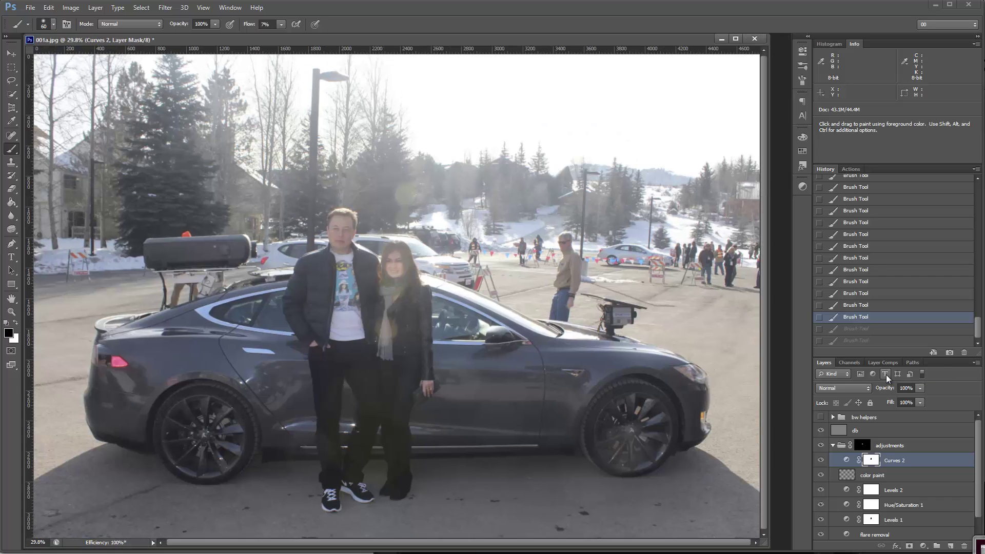
left_click(833, 446)
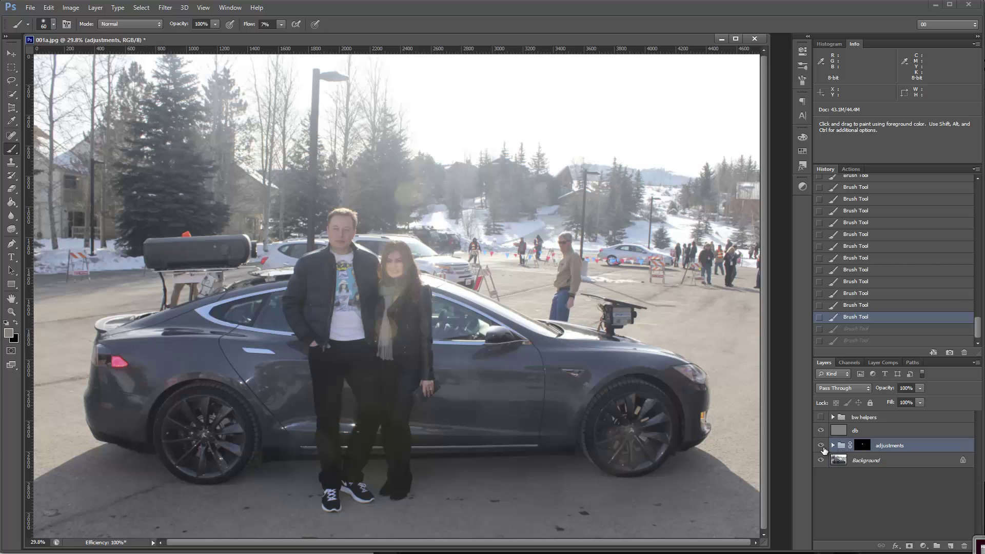
left_click(821, 446)
left_click(822, 445)
left_click(822, 445)
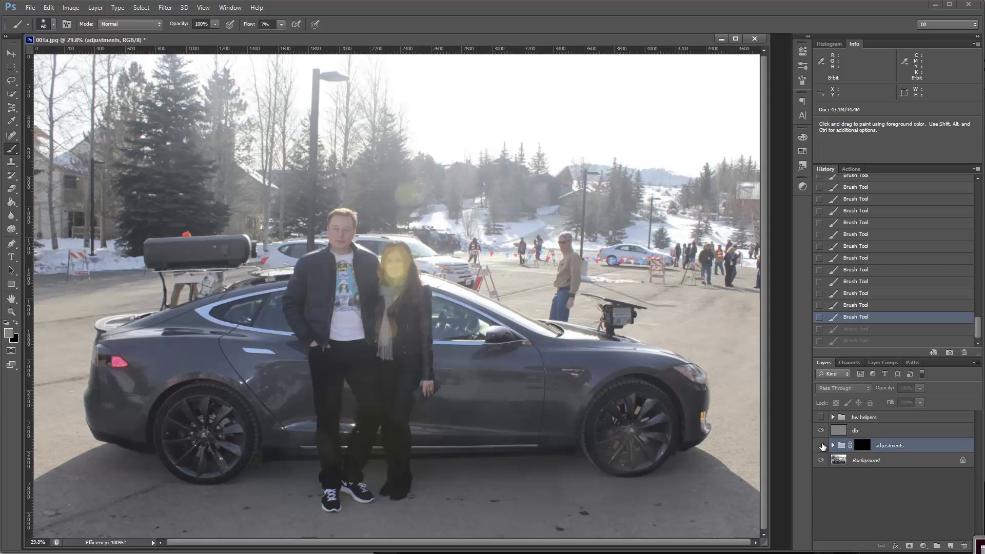
left_click(822, 446)
left_click(821, 446)
left_click(821, 445)
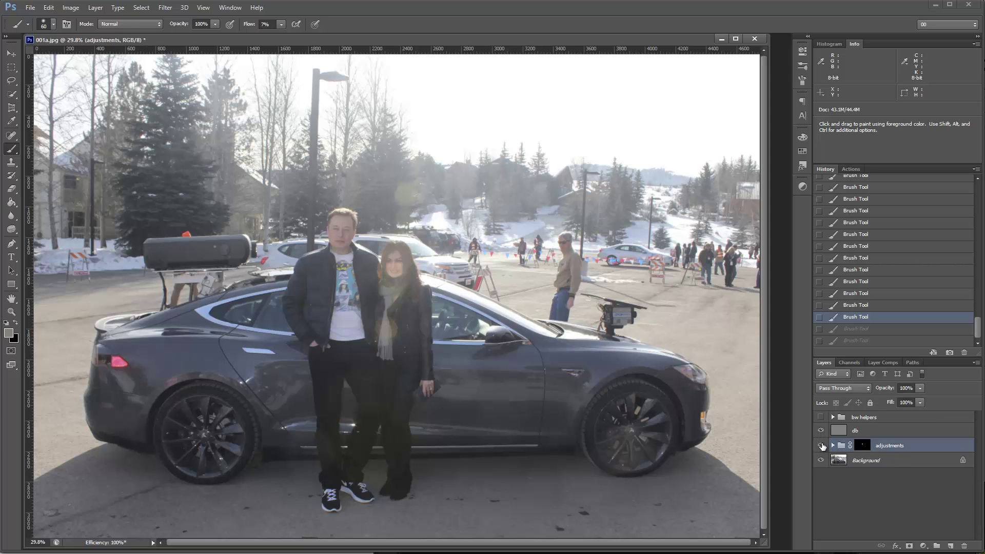
left_click(821, 446)
left_click(821, 446)
key("ctrl+1")
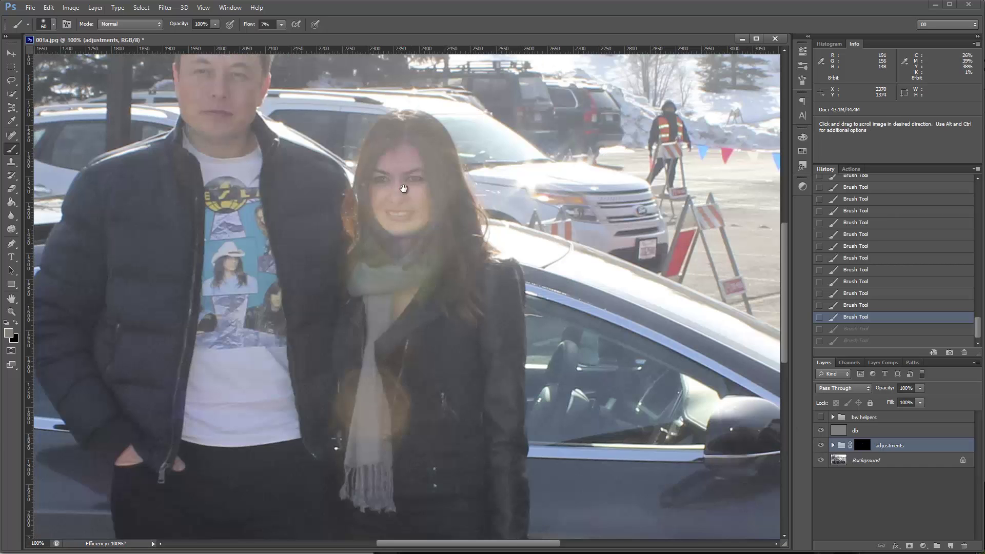
left_click_drag(409, 226, 412, 320)
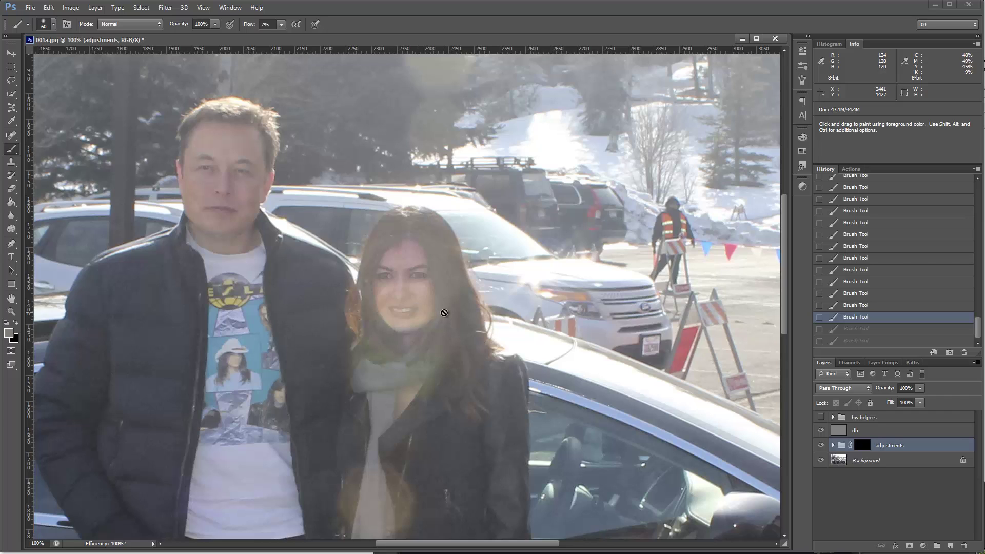
left_click(821, 445)
left_click(820, 445)
left_click(821, 445)
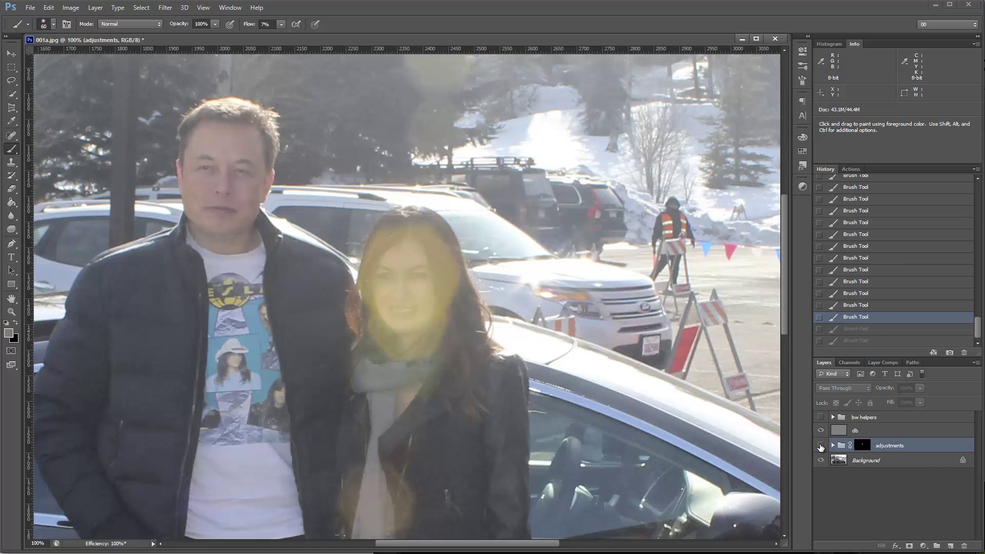
left_click(821, 445)
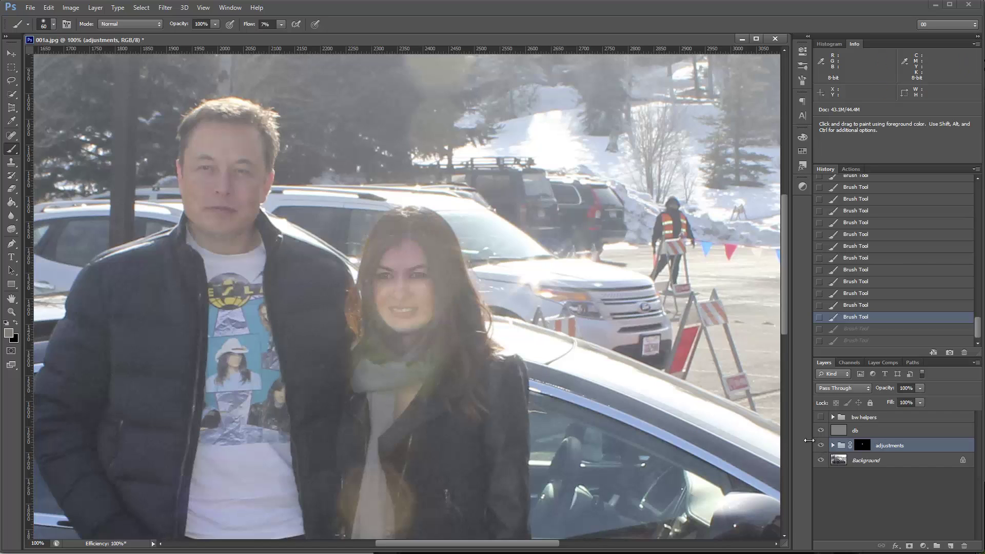
left_click(821, 446)
left_click(822, 445)
left_click(822, 445)
left_click(823, 446)
left_click(822, 445)
left_click(823, 445)
left_click(823, 445)
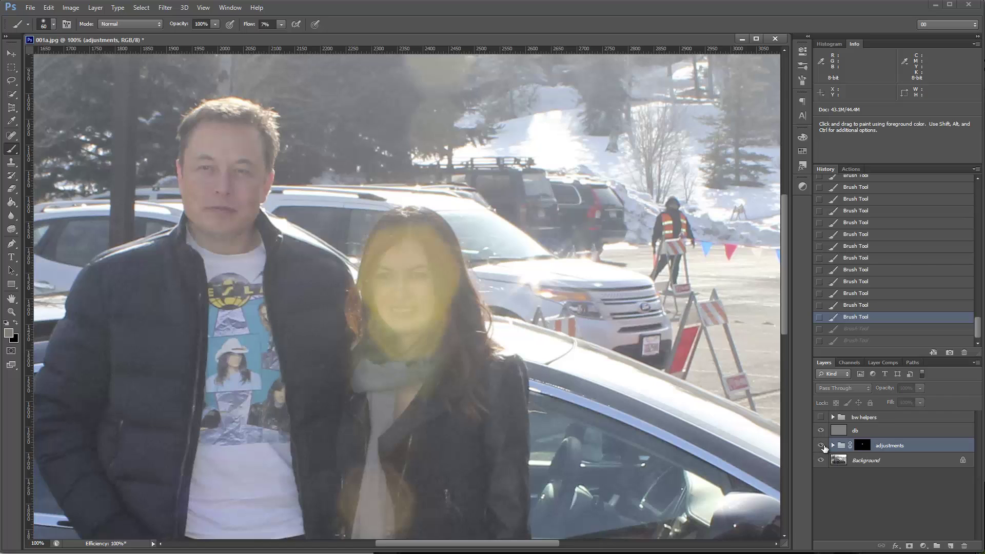
left_click(822, 446)
left_click(822, 446)
left_click(822, 446)
left_click(822, 446)
left_click(822, 446)
left_click(822, 445)
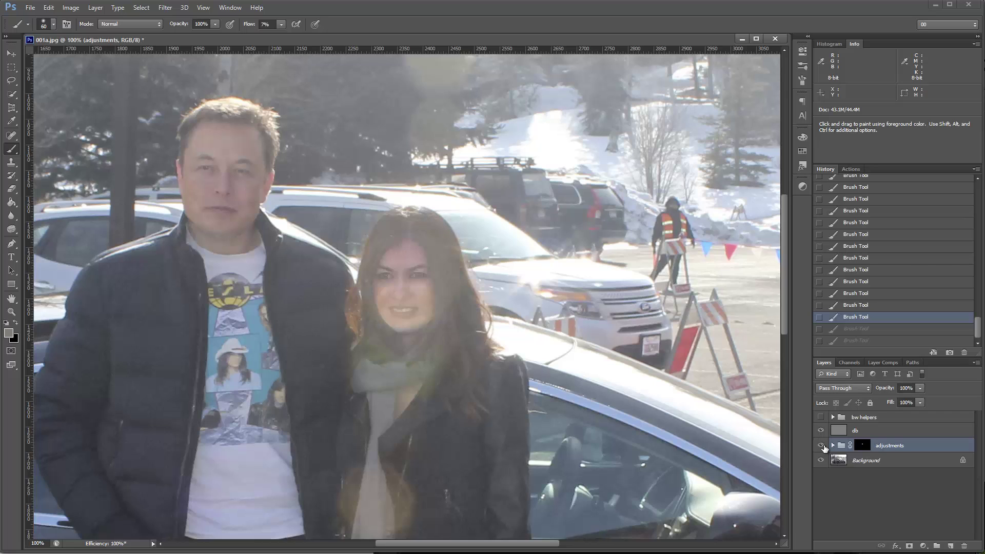